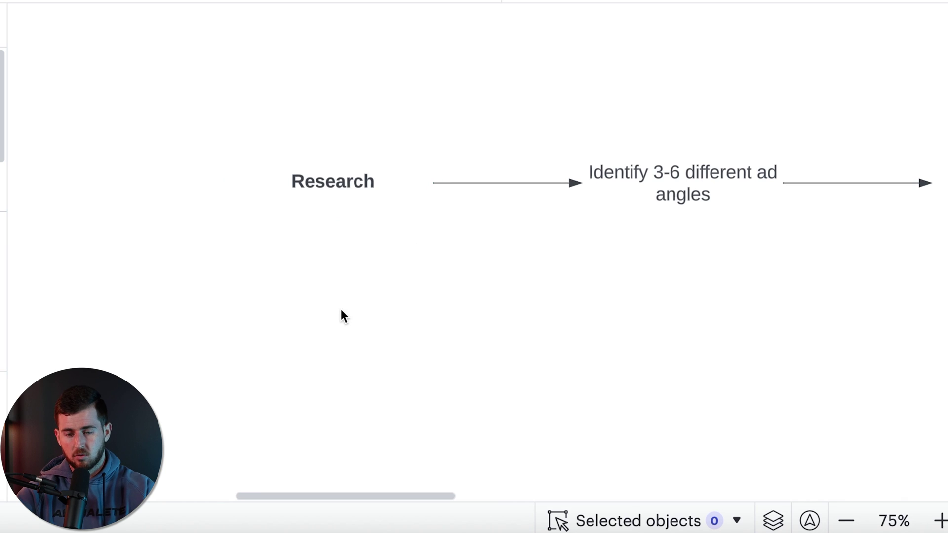
Examine the start of the flowchart, from Research to identifying 3-6 different ad angles.
left_click(334, 187)
left_click(342, 290)
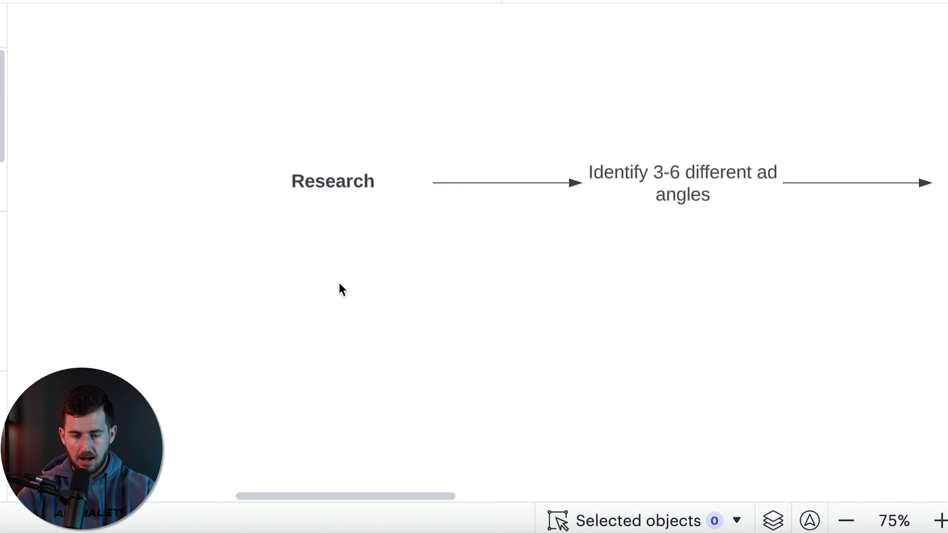
left_click(328, 184)
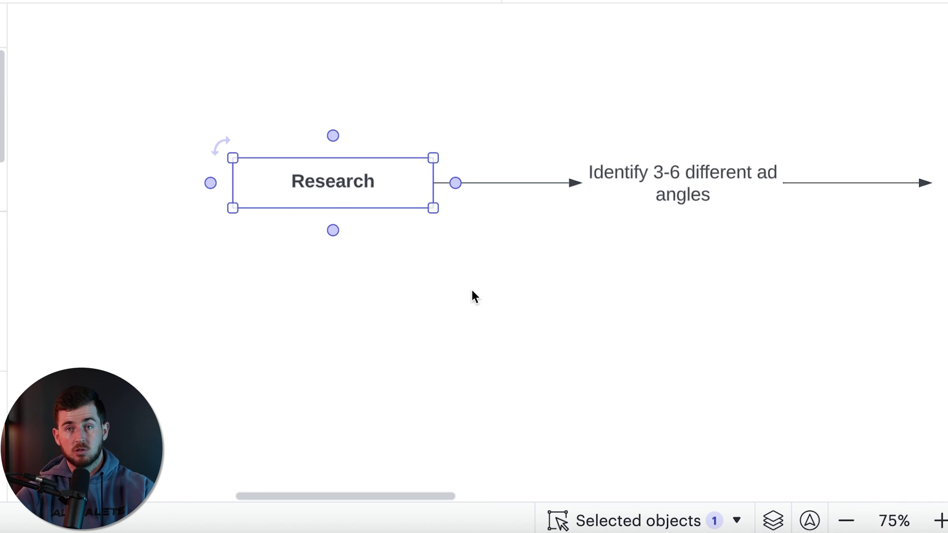
scroll(511, 304, "up", 3)
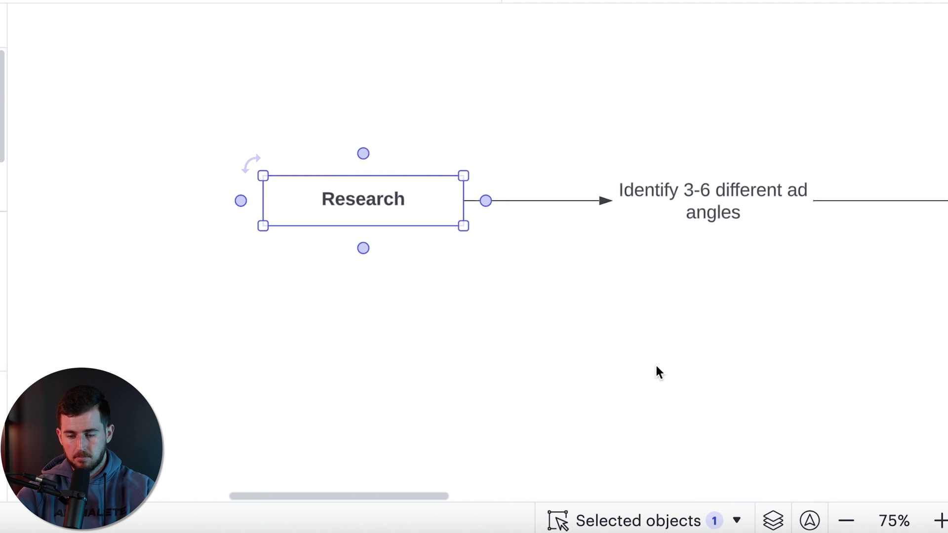
scroll(662, 413, "left", 2)
scroll(661, 412, "up", 1)
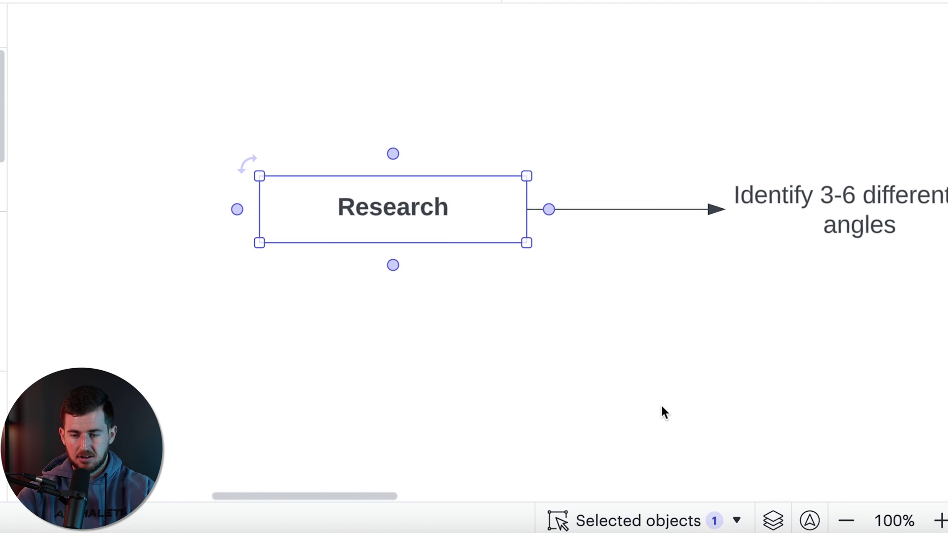
scroll(662, 412, "right", 4)
left_click(650, 217)
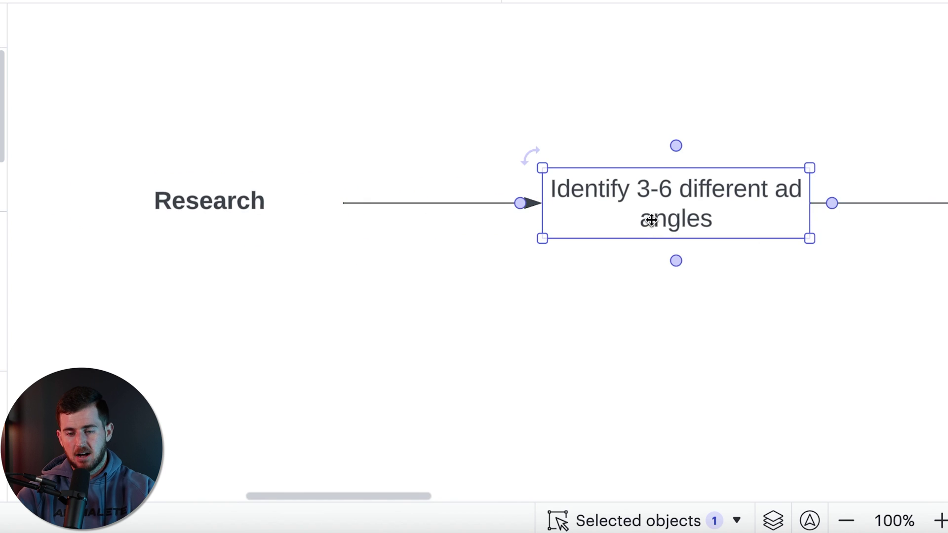
scroll(653, 360, "right", 2)
scroll(653, 354, "right", 4)
scroll(652, 354, "down", 1)
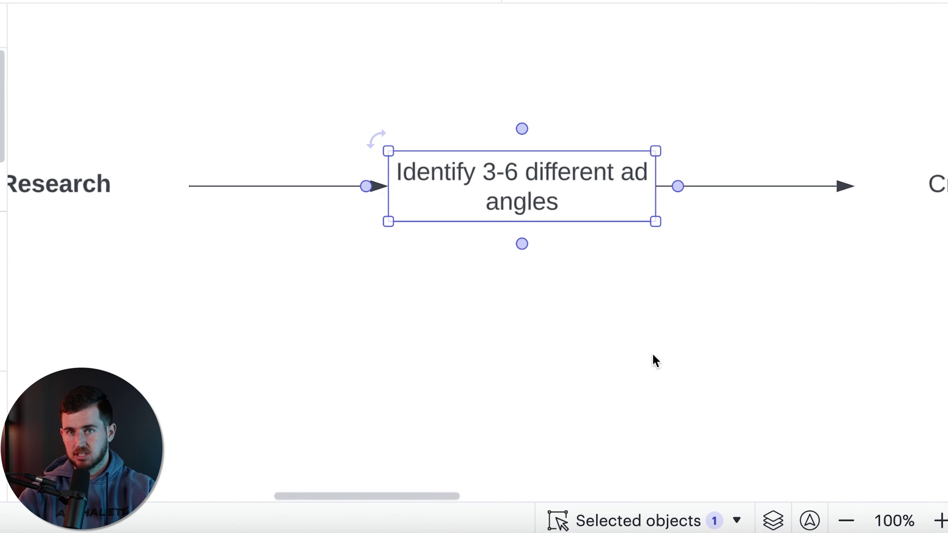
scroll(637, 360, "right", 2)
scroll(637, 360, "up", 1)
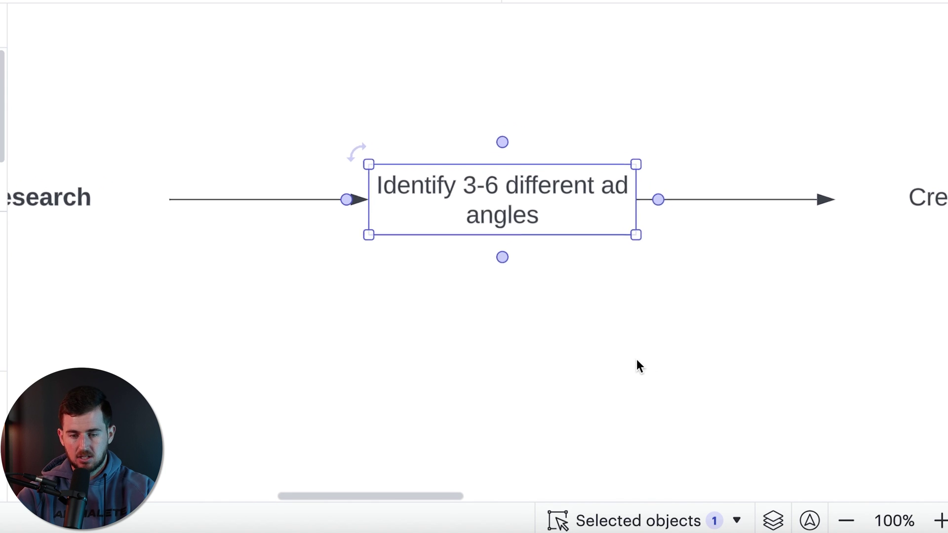
left_click(637, 360)
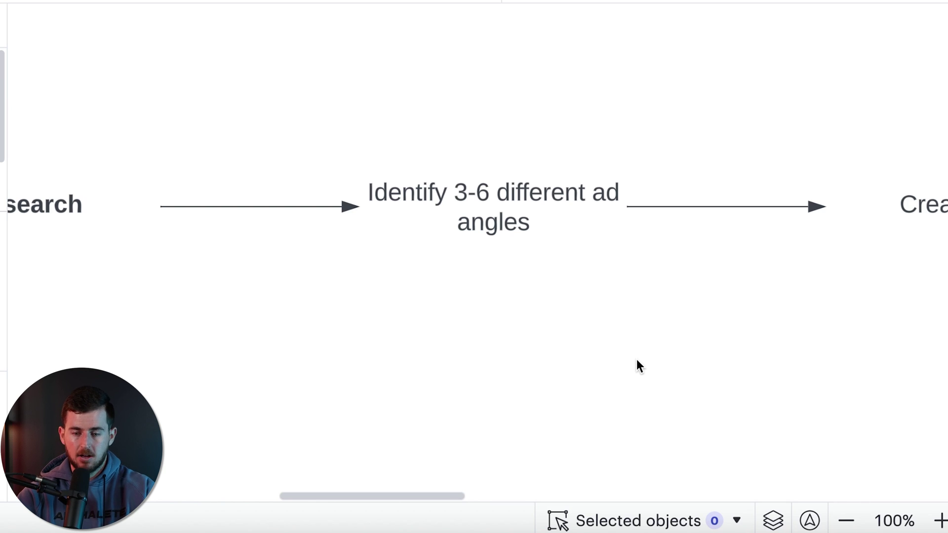
Examine the flowchart's Create ads stage and the following stage on CBO, one ad set and broad targeting.
scroll(636, 321, "right", 5)
left_click(631, 224)
left_click(631, 330)
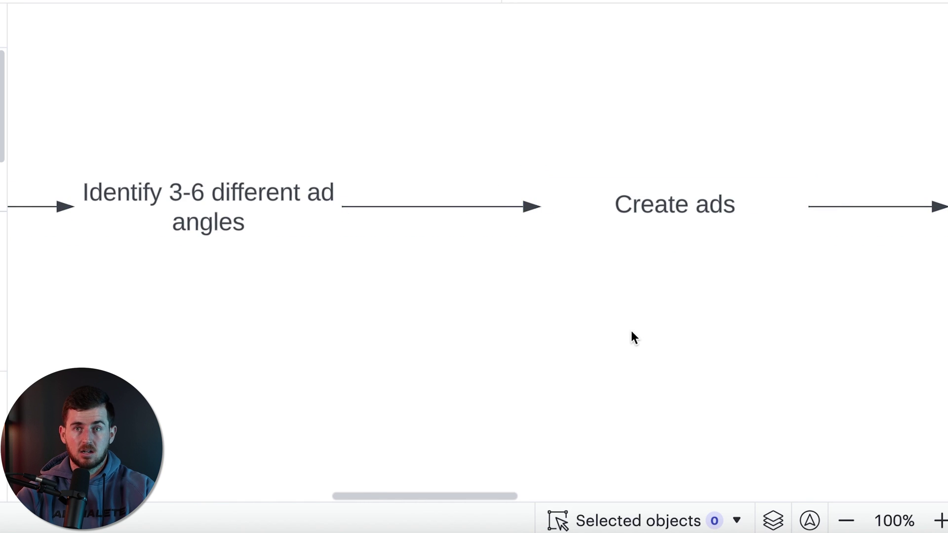
scroll(631, 330, "right", 5)
scroll(631, 330, "left", 5)
scroll(606, 323, "right", 10)
scroll(607, 325, "right", 4)
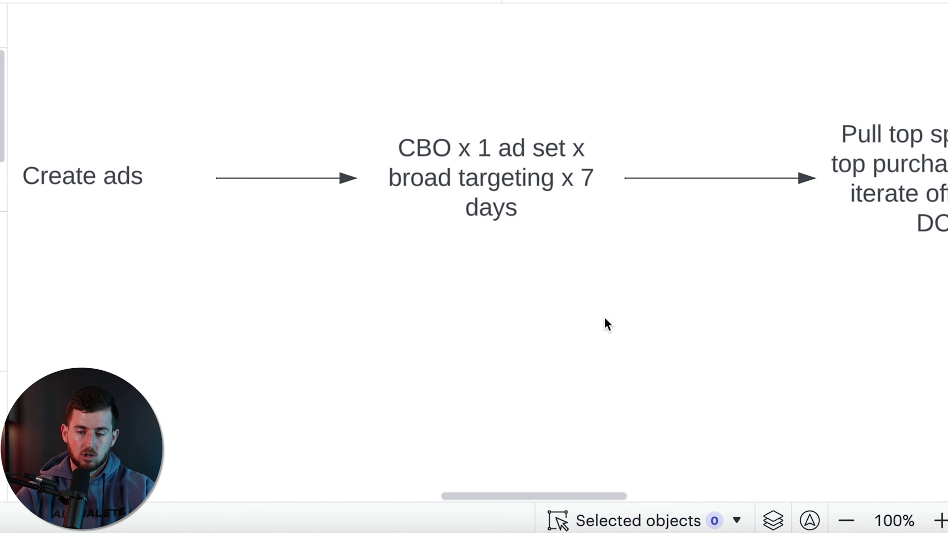
left_click(497, 210)
left_click(588, 345)
scroll(587, 346, "up", 2)
scroll(587, 346, "right", 2)
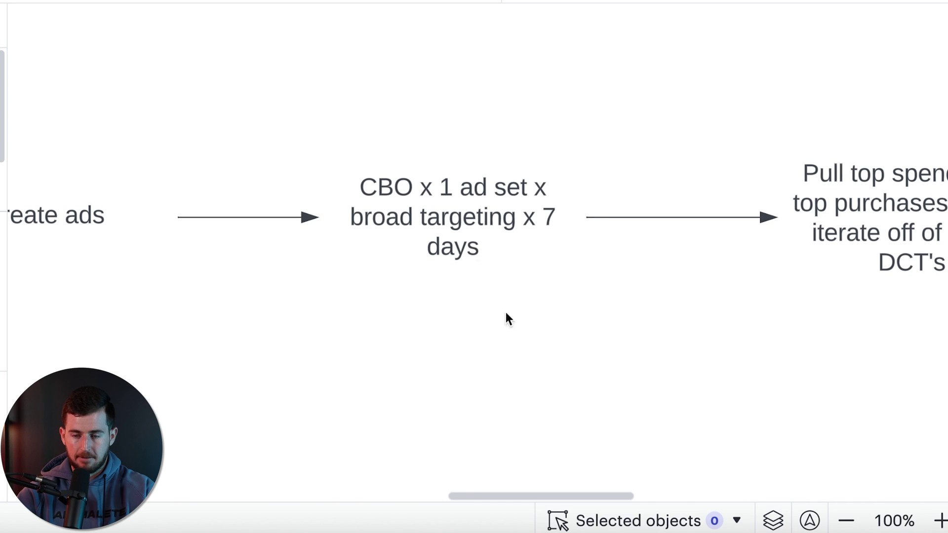
Examine the flowchart stage on iterating off the top ad with DCT's, and return to the ad angles stage.
scroll(542, 349, "right", 8)
scroll(541, 349, "down", 1)
scroll(541, 349, "right", 8)
left_click(532, 177)
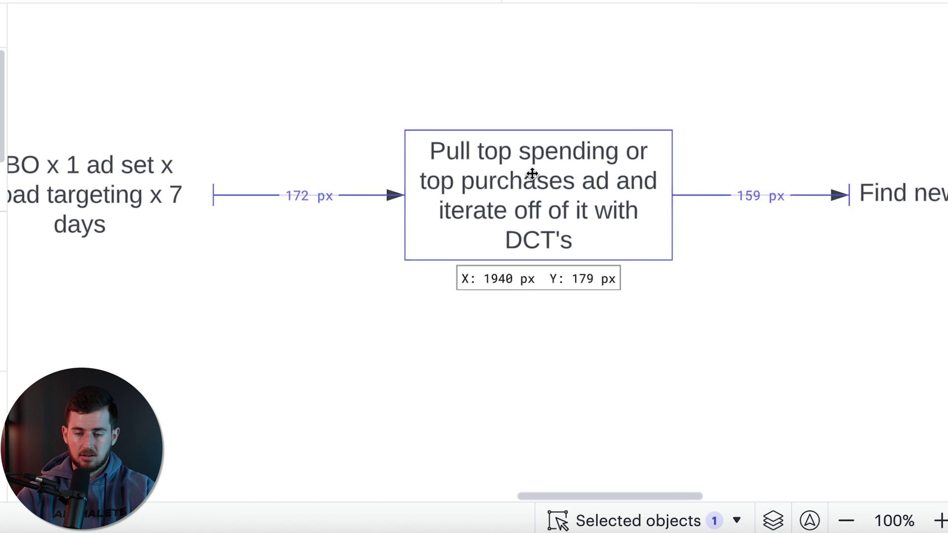
left_click(581, 386)
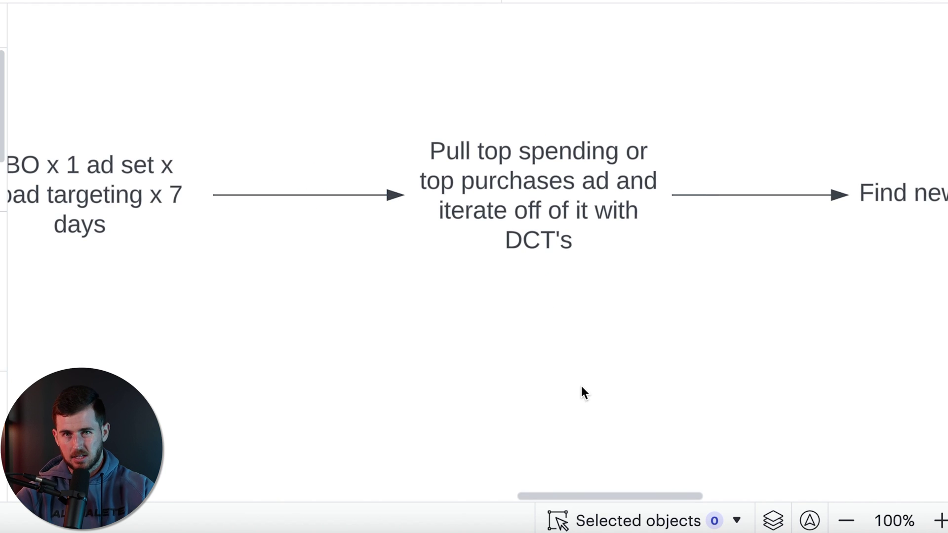
scroll(582, 393, "right", 1)
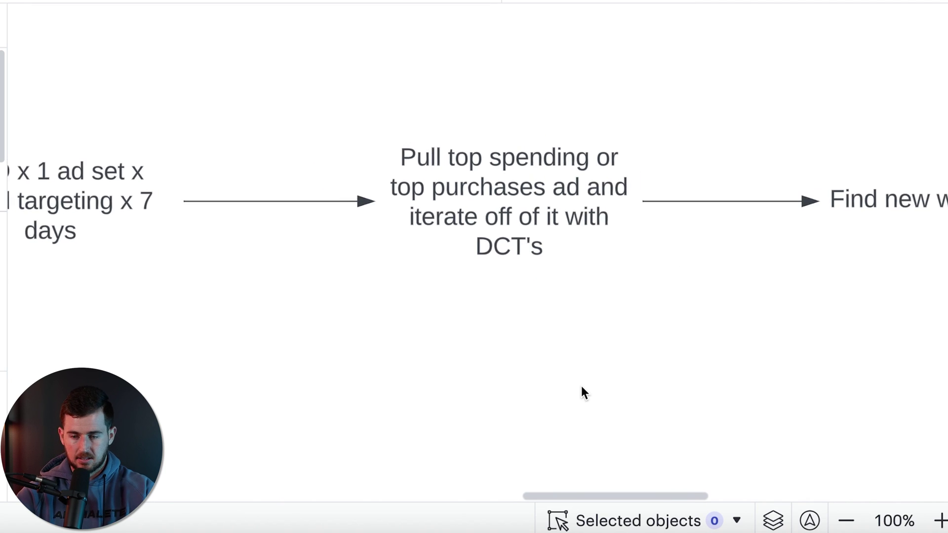
scroll(581, 393, "left", 12)
scroll(582, 386, "left", 20)
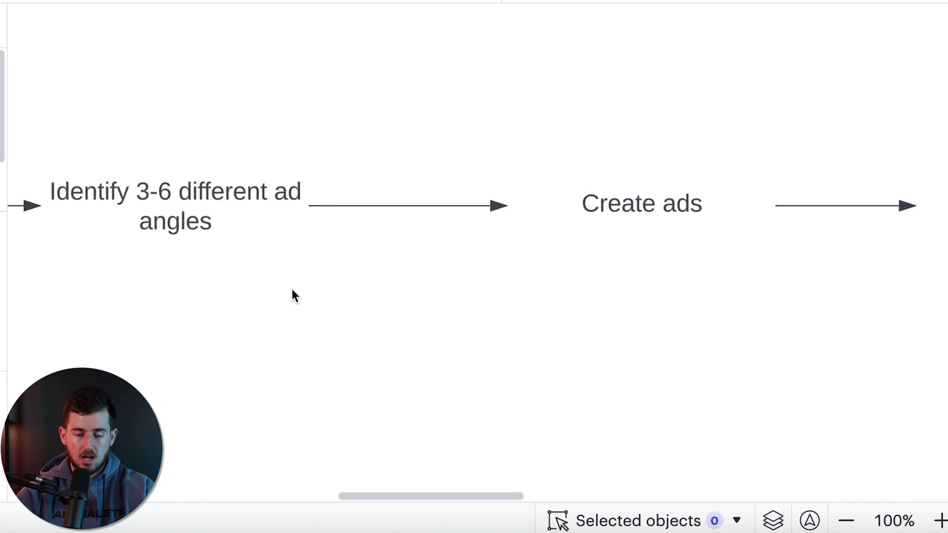
scroll(292, 291, "left", 2)
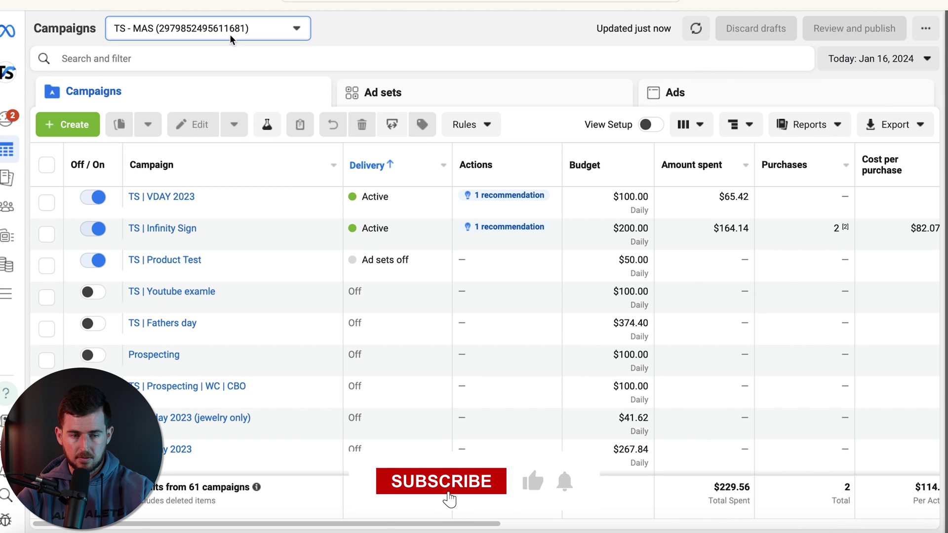
Switch to Meta Ads Manager and start a new campaign with the Sales objective.
left_click(74, 124)
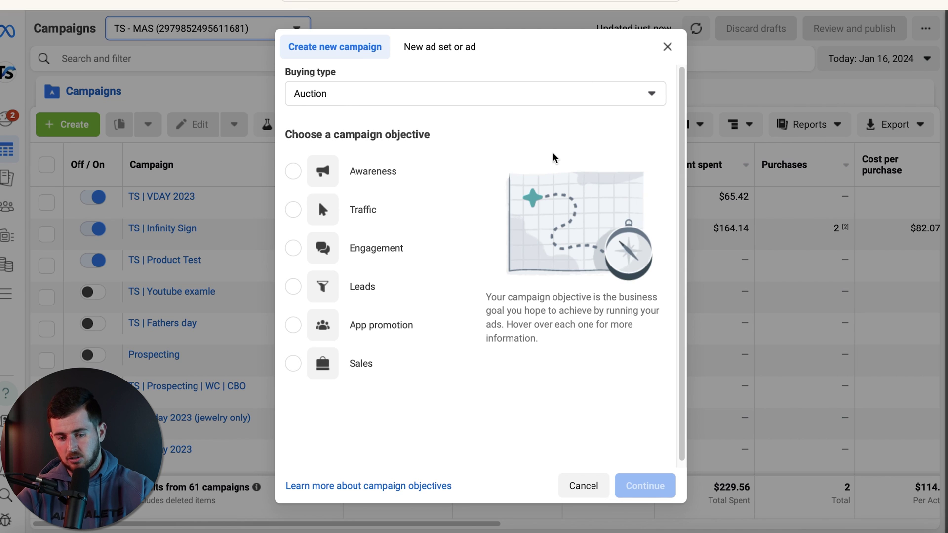
mouse_move(406, 247)
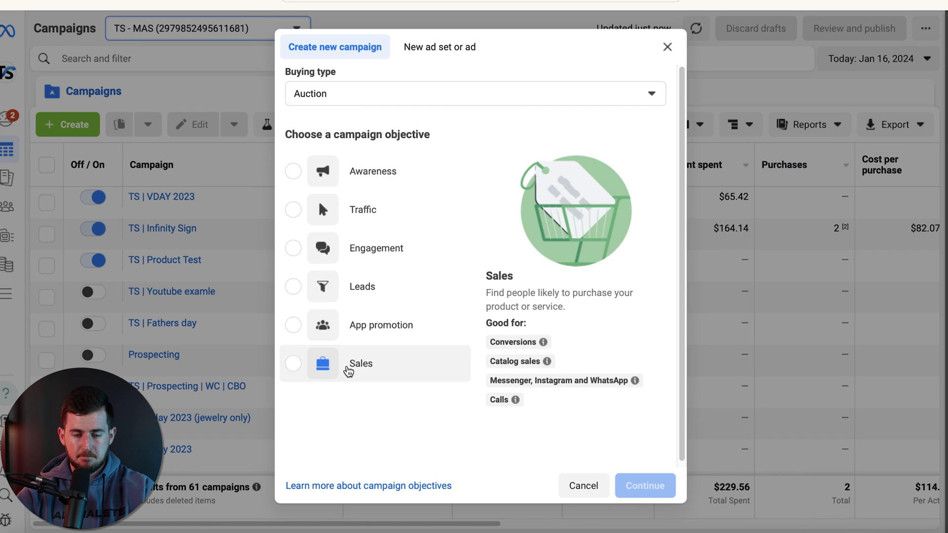
left_click(349, 365)
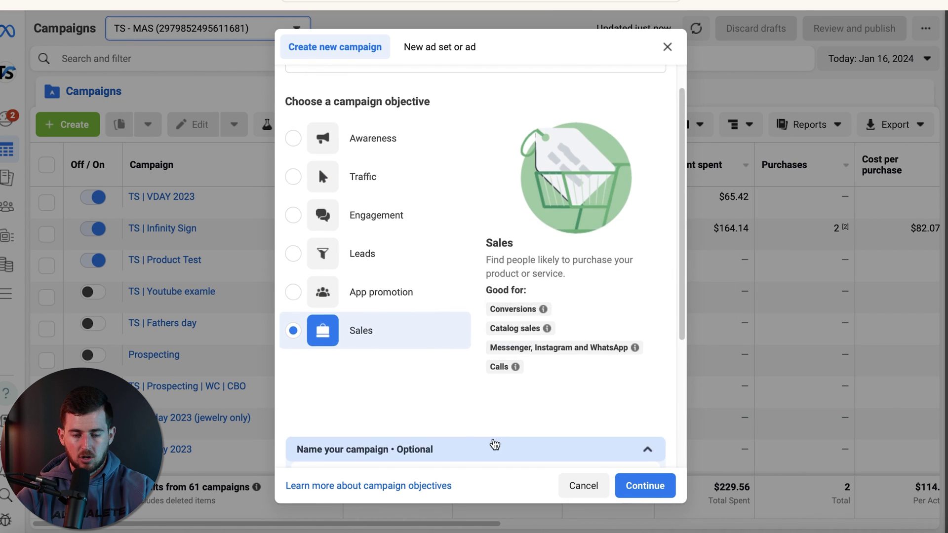
Name the new campaign "TS | Prospecting".
left_click(495, 444)
left_click(370, 310)
type("TS")
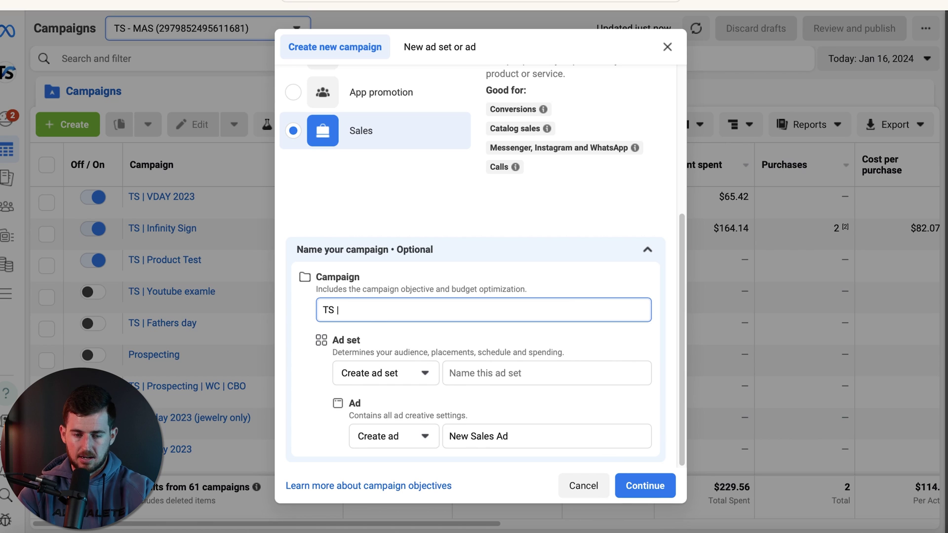
type("| Prospecting |")
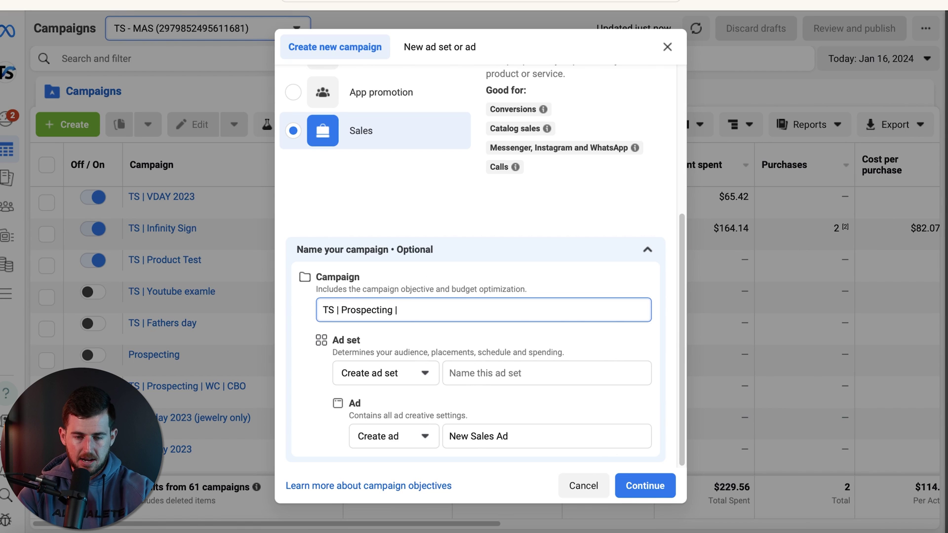
Name the ad set "01 | USA | M+F | 18+ | Broad | AP | oPUR" and the ad "Ad #1".
left_click(523, 376)
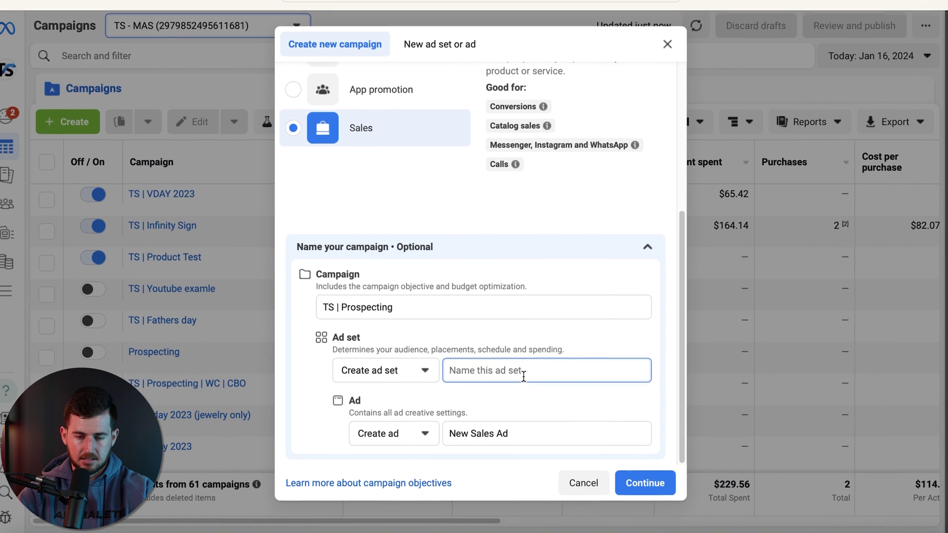
type("01 | USA")
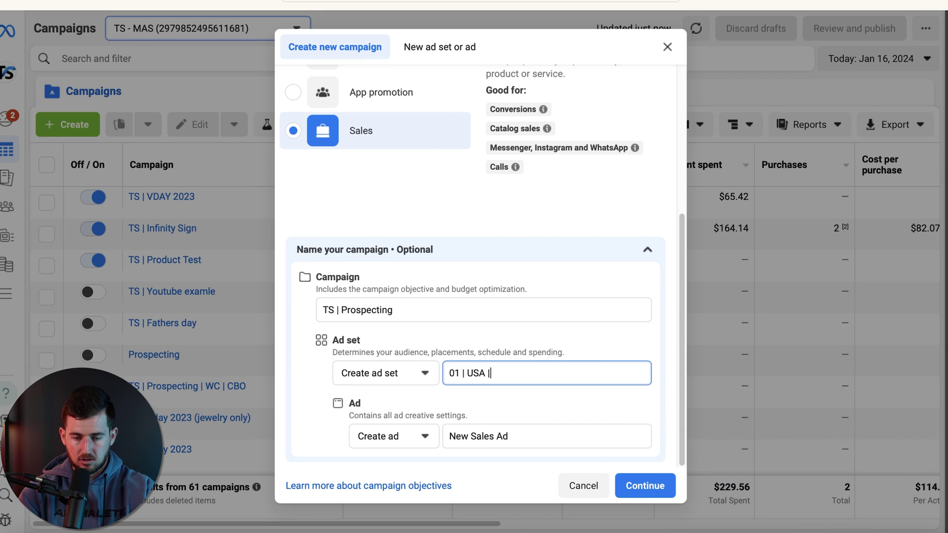
type(" | M+F |")
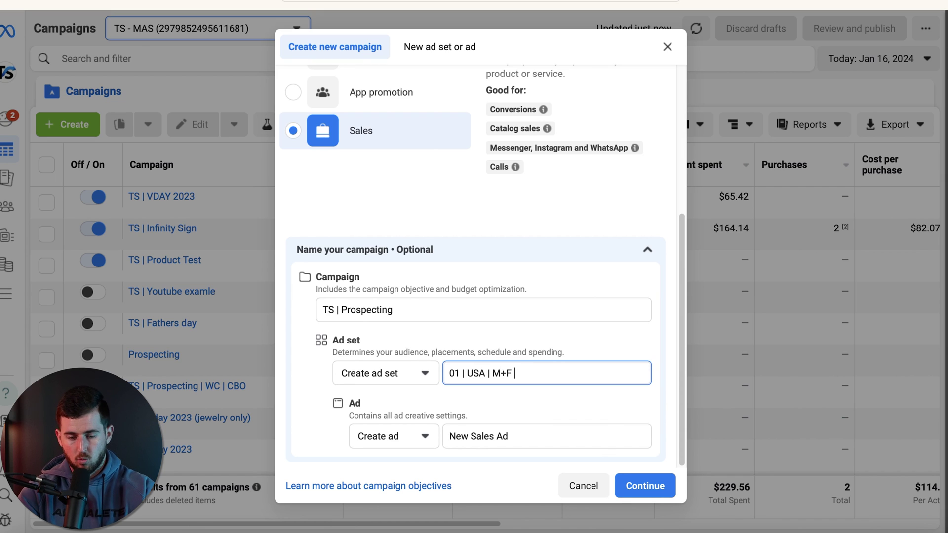
type(" 18+ | Broad | AP |")
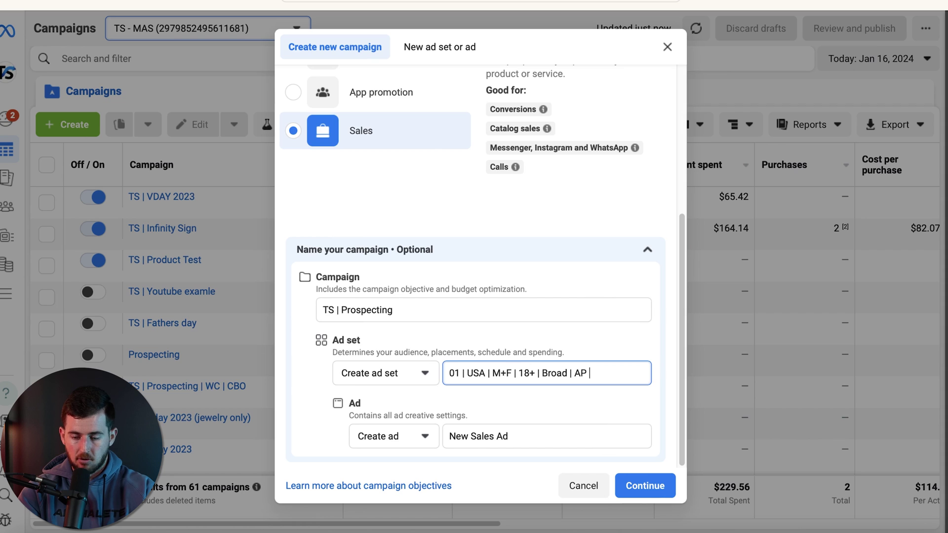
type(" oPUR")
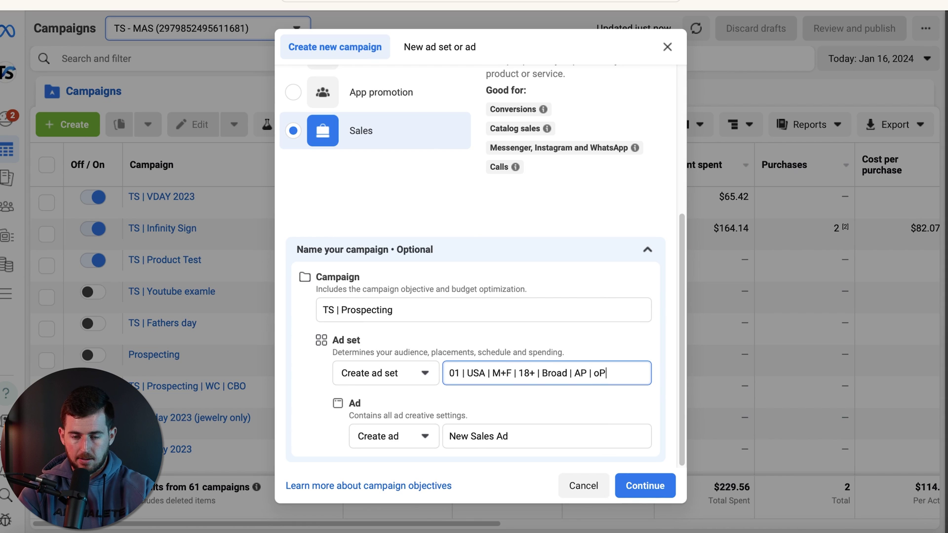
triple_click(487, 427)
type("Ad#1")
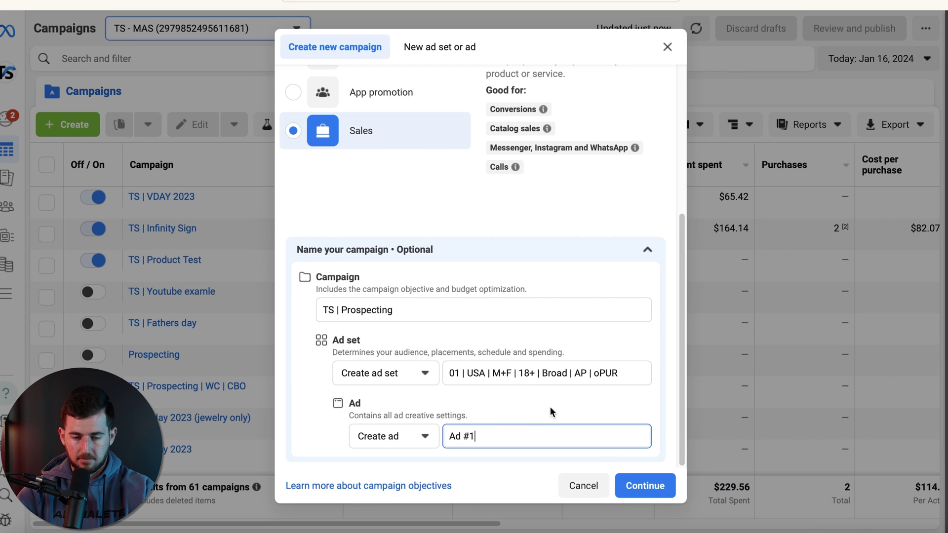
Continue with the Manual sales campaign setup instead of Advantage+ shopping and create the campaign draft.
left_click(647, 481)
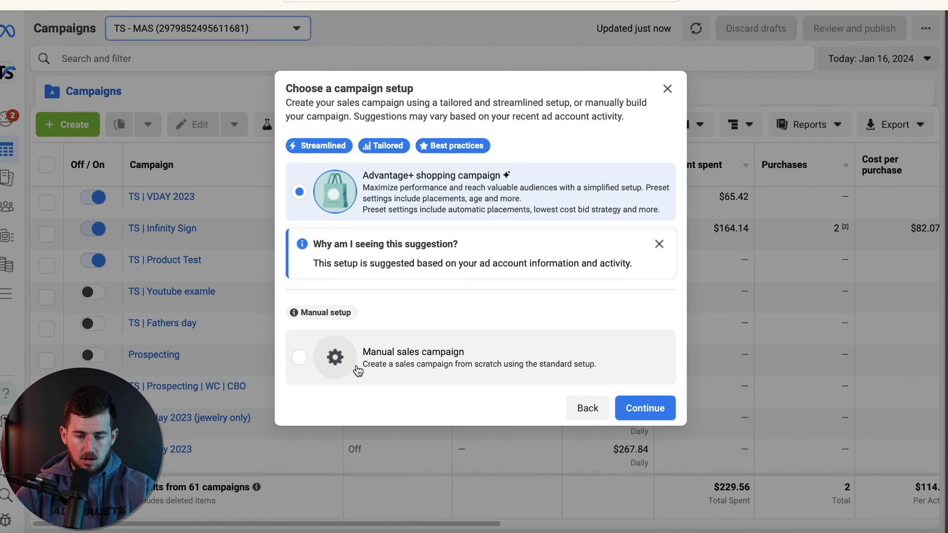
left_click(427, 355)
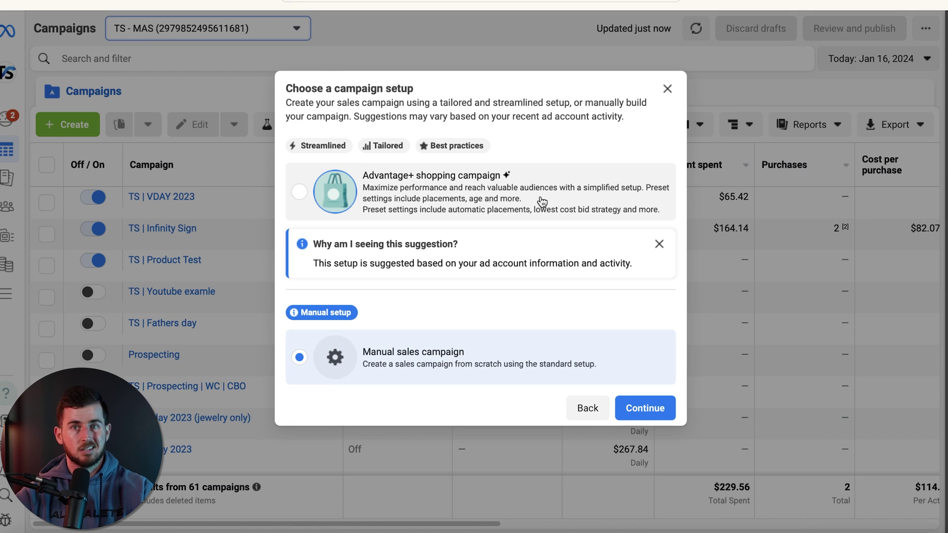
left_click(643, 412)
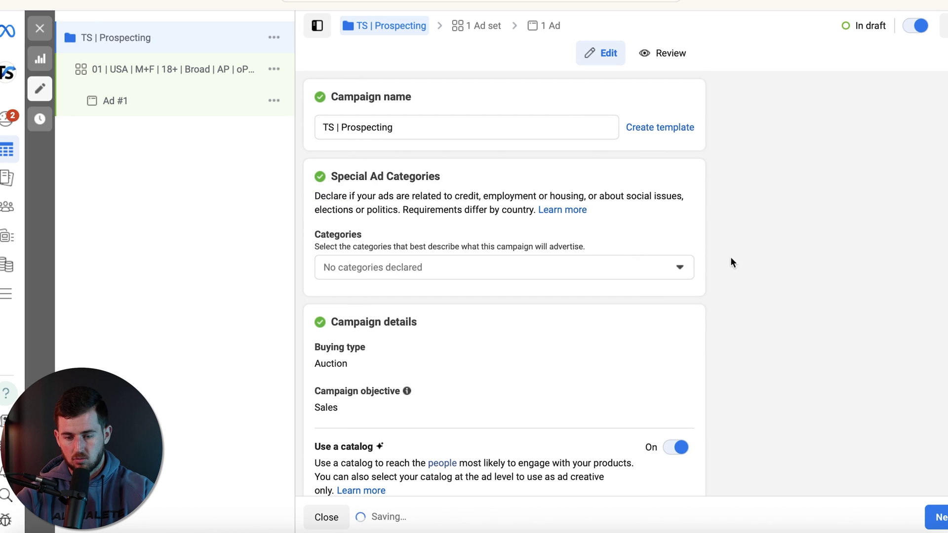
Turn off the use of a catalog in the TS | Prospecting campaign's details.
scroll(818, 321, "down", 5)
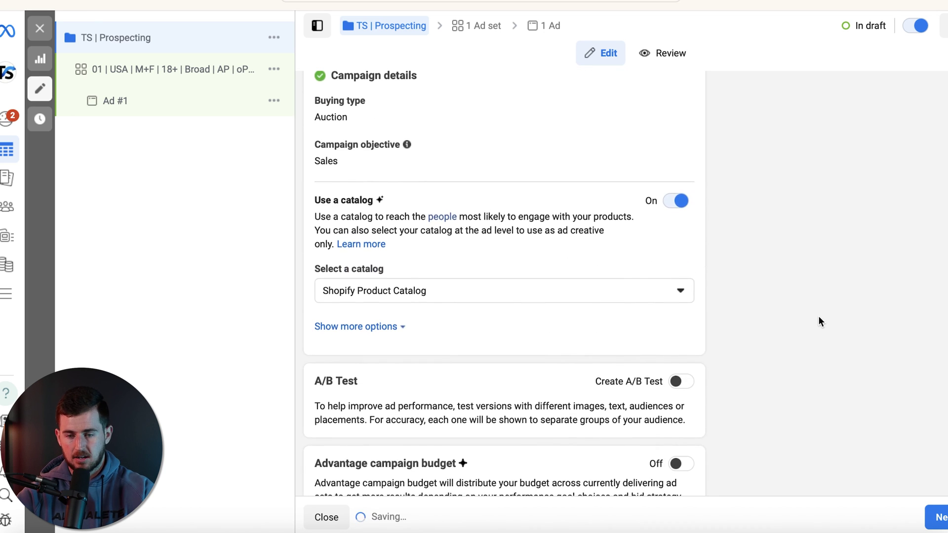
scroll(819, 316, "up", 3)
scroll(629, 197, "up", 3)
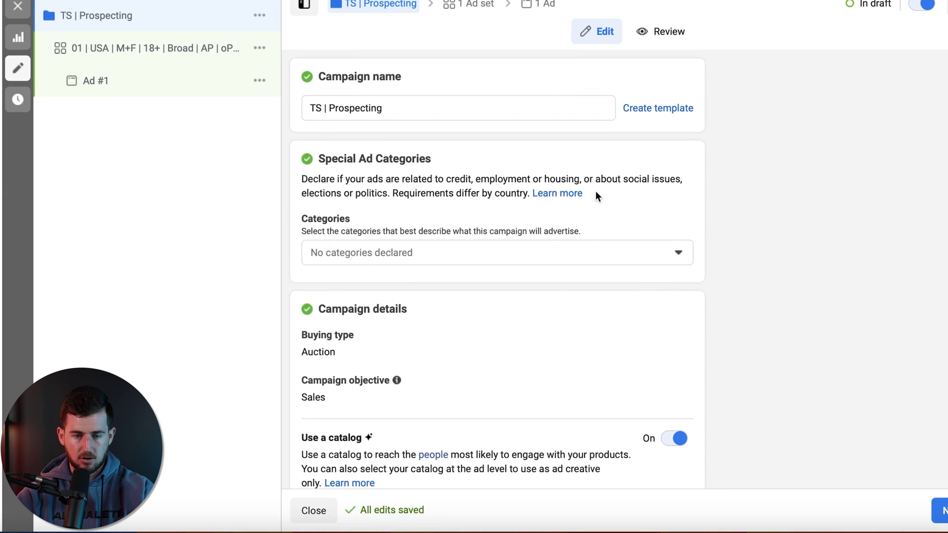
scroll(550, 239, "down", 4)
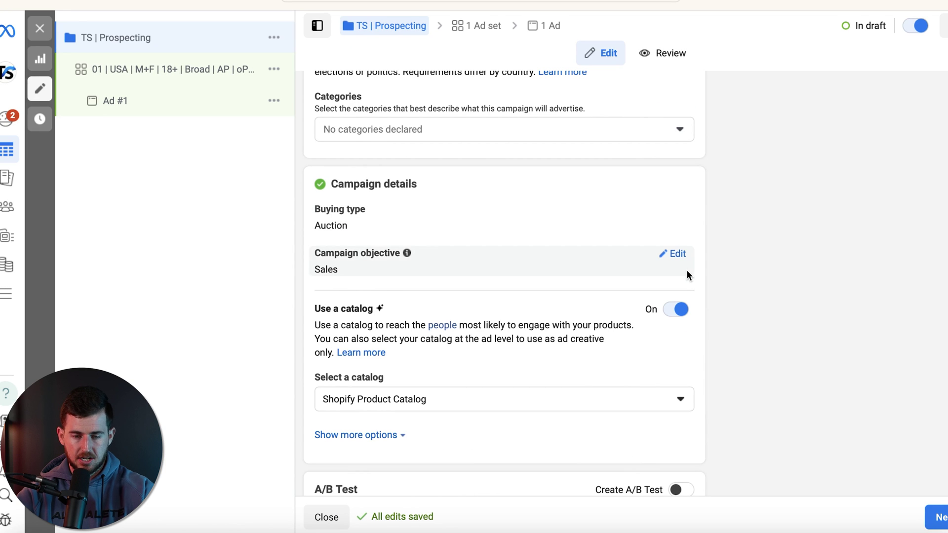
left_click(688, 317)
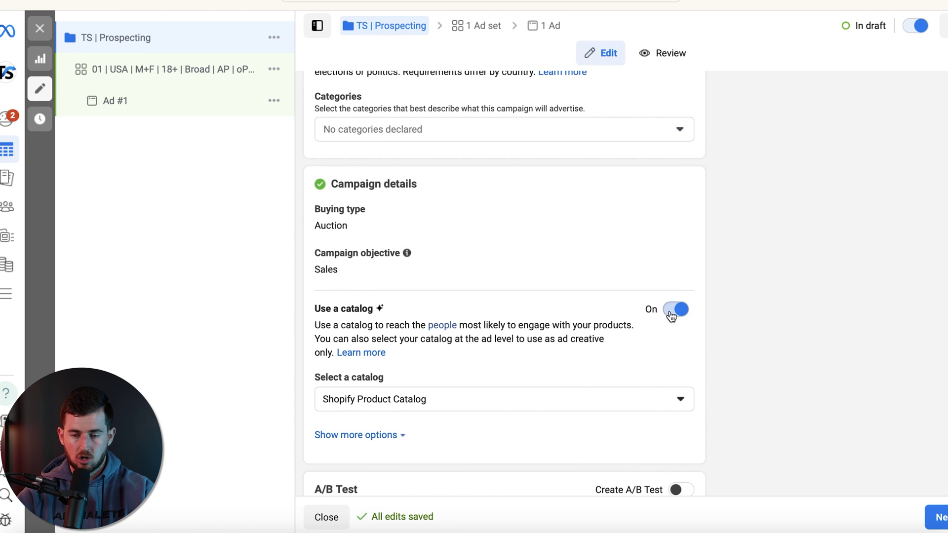
scroll(764, 339, "down", 2)
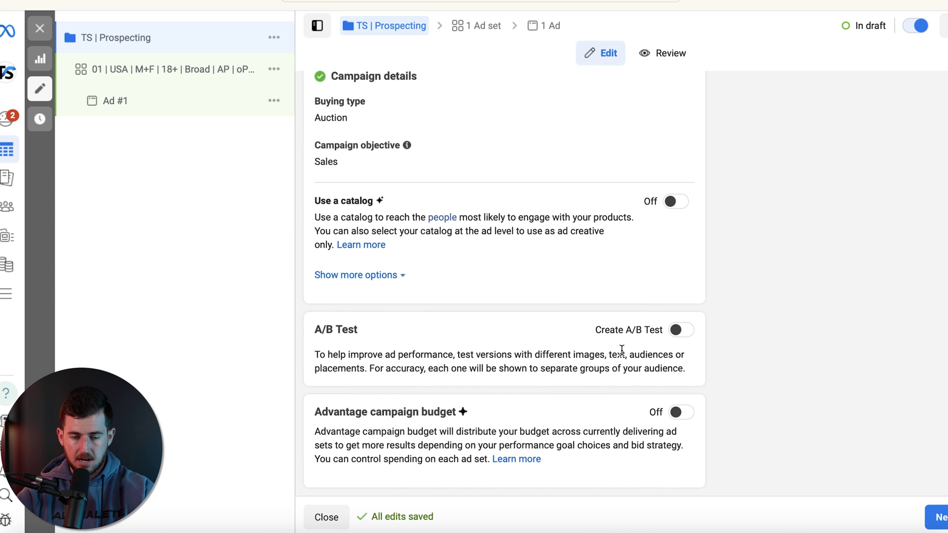
Turn on Advantage campaign budget for the TS | Prospecting campaign and set its daily budget to $100.
left_click(681, 413)
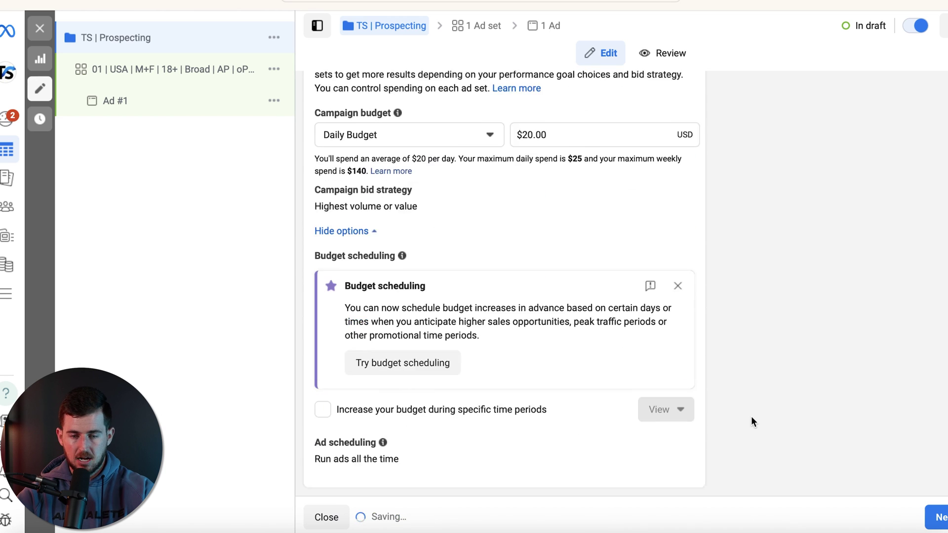
left_click(571, 178)
type("100")
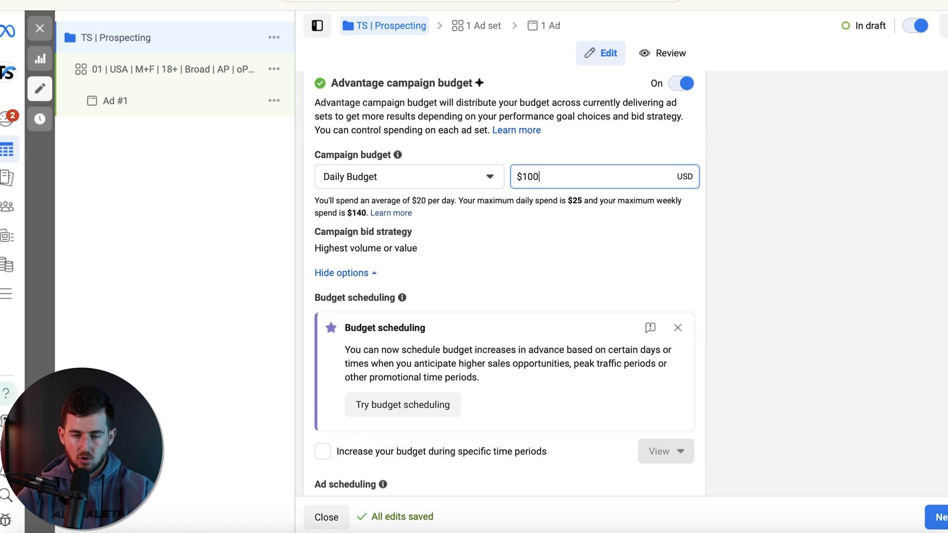
left_click(780, 316)
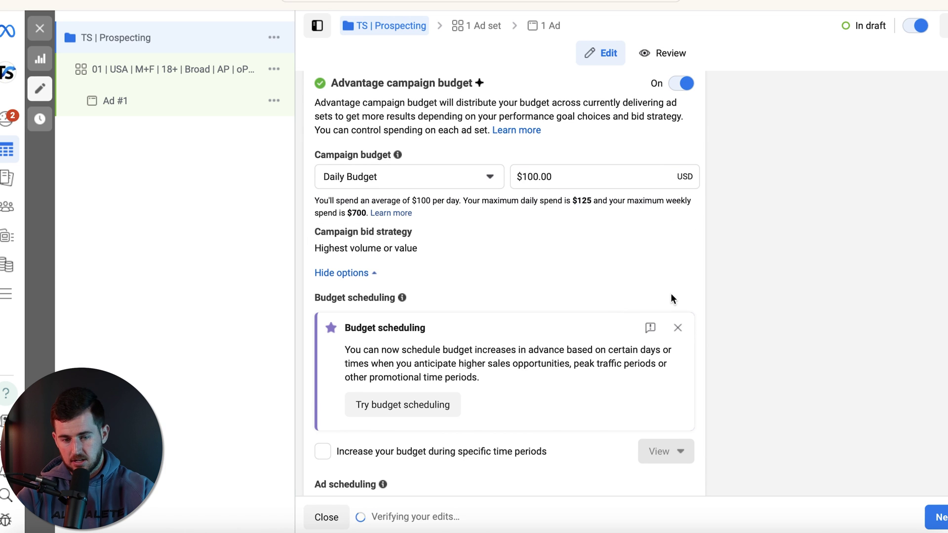
scroll(777, 302, "up", 3)
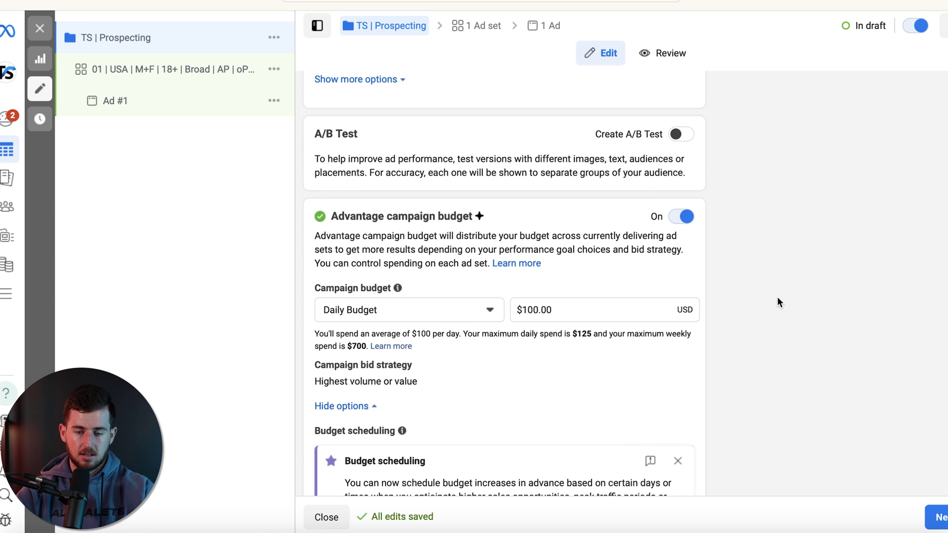
scroll(777, 297, "down", 4)
left_click(681, 294)
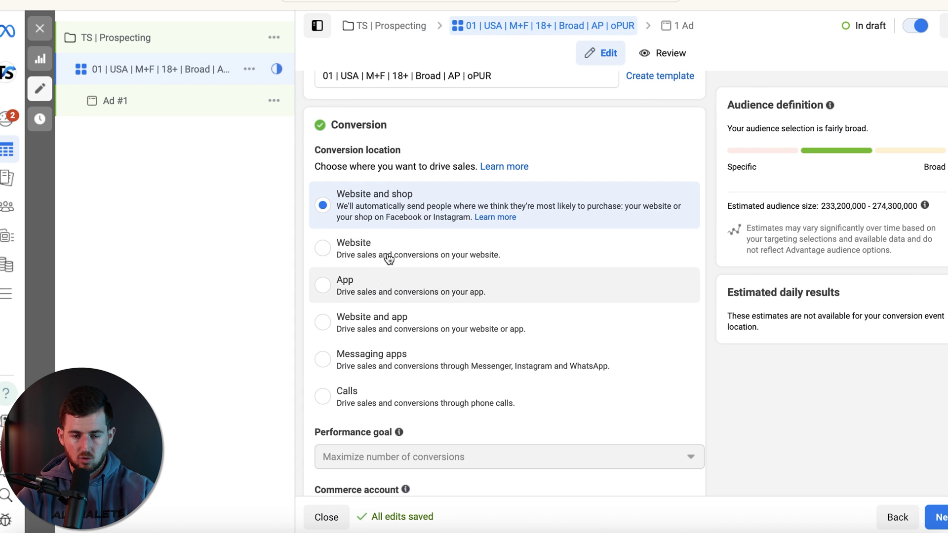
Set the ad set's conversion location to Website and its conversion event to Purchase.
left_click(494, 248)
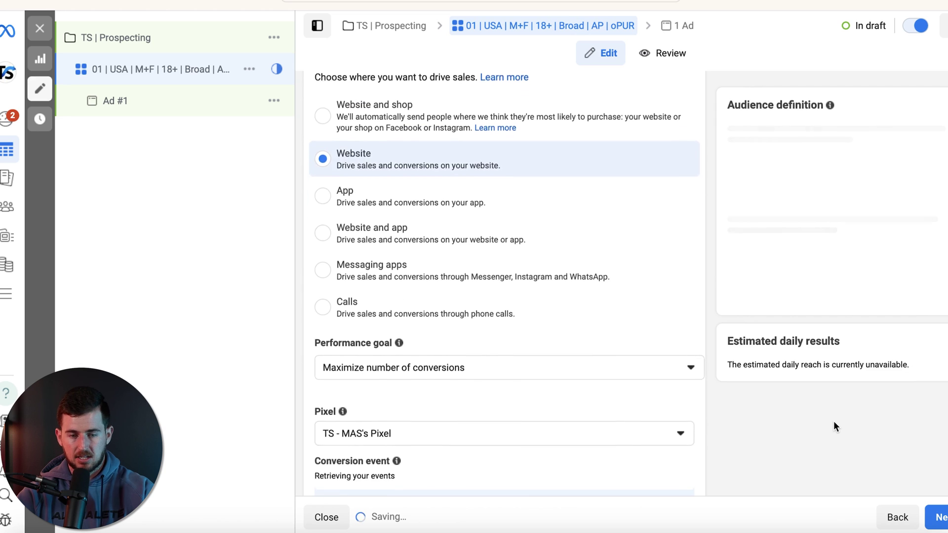
scroll(833, 421, "down", 4)
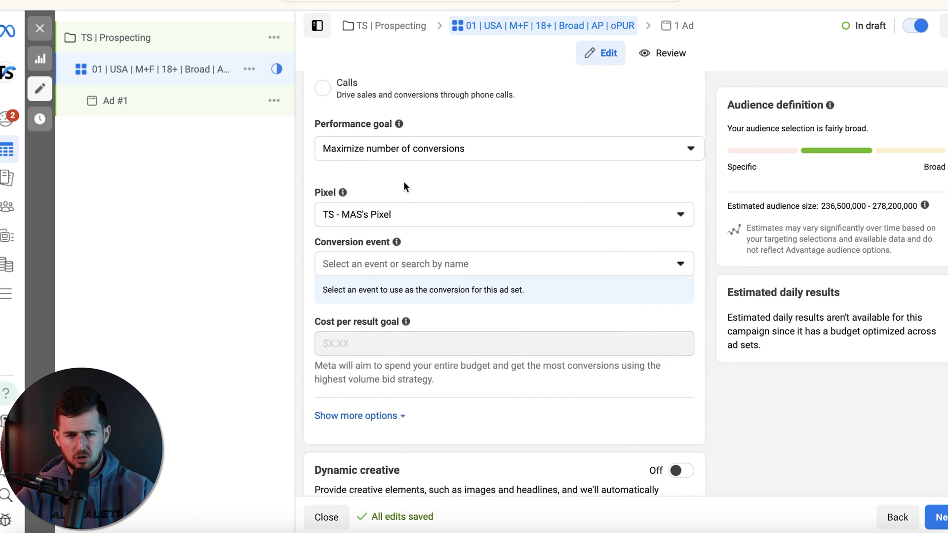
left_click(399, 263)
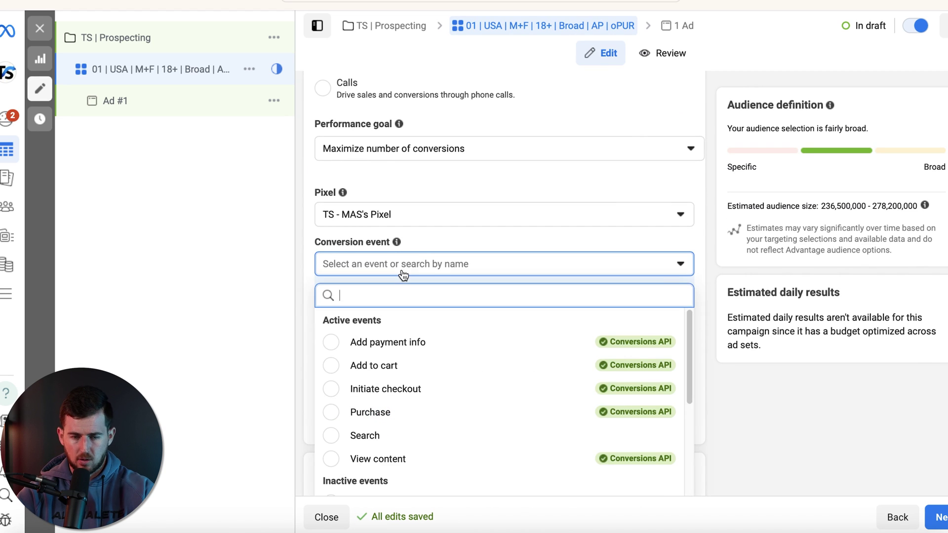
scroll(450, 227, "up", 1)
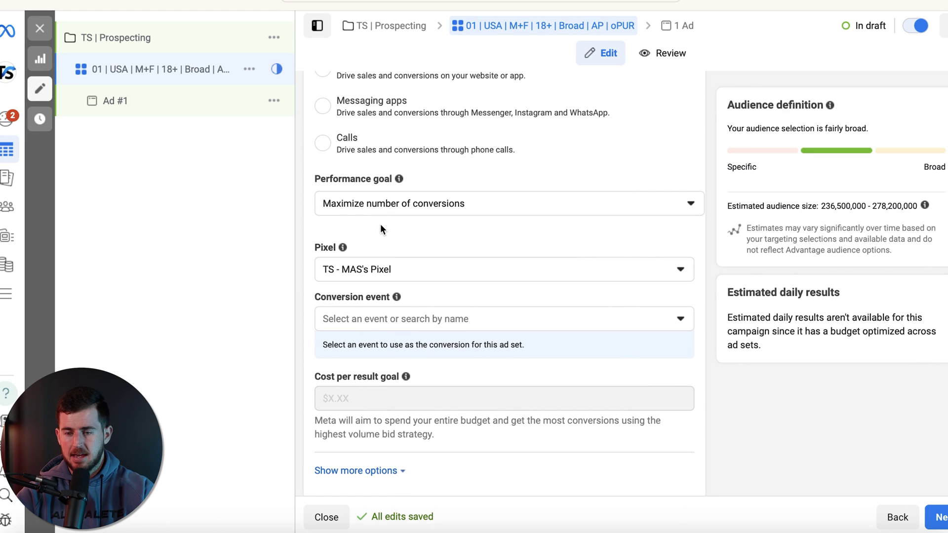
scroll(380, 229, "up", 1)
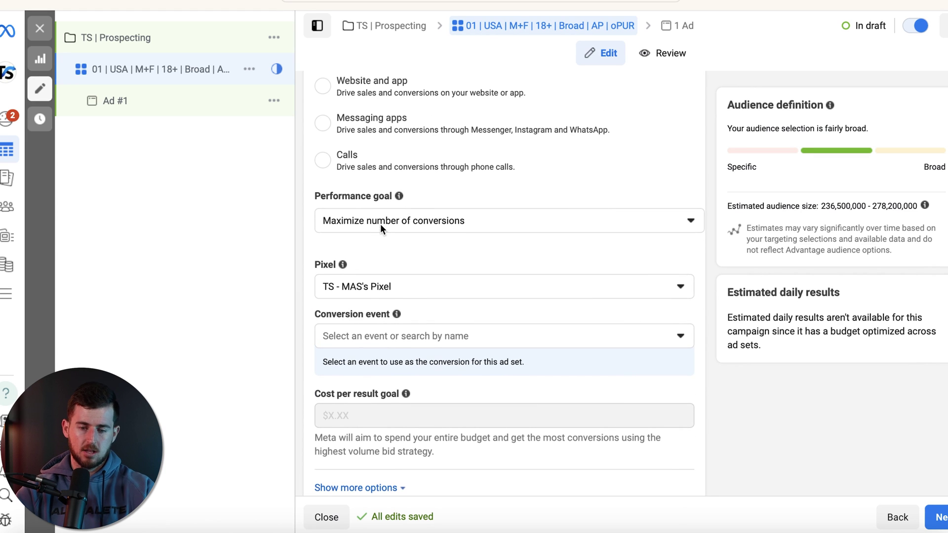
scroll(390, 287, "down", 2)
left_click(395, 269)
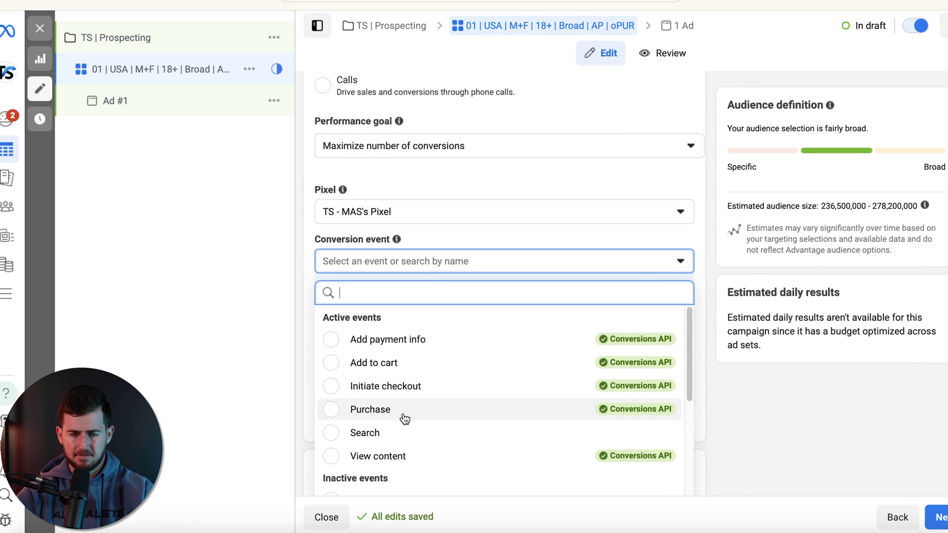
left_click(402, 418)
scroll(830, 398, "down", 2)
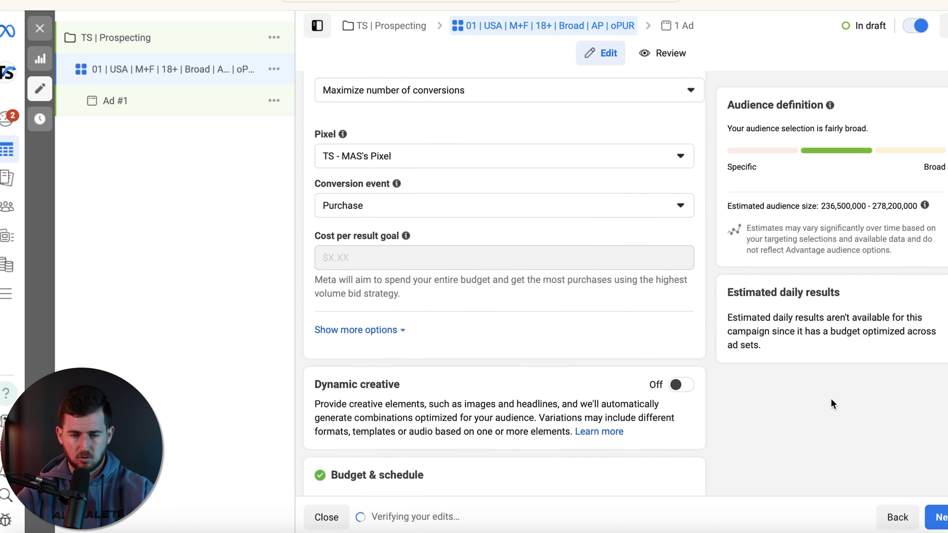
Show the additional conversion options and open the ad set's attribution setting for review.
left_click(361, 318)
scroll(739, 349, "down", 1)
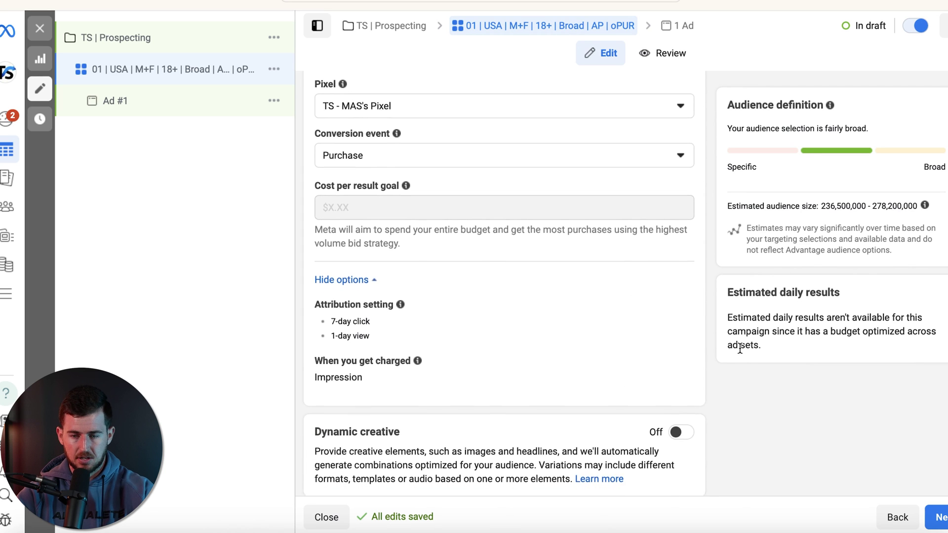
left_click(673, 297)
scroll(789, 407, "down", 2)
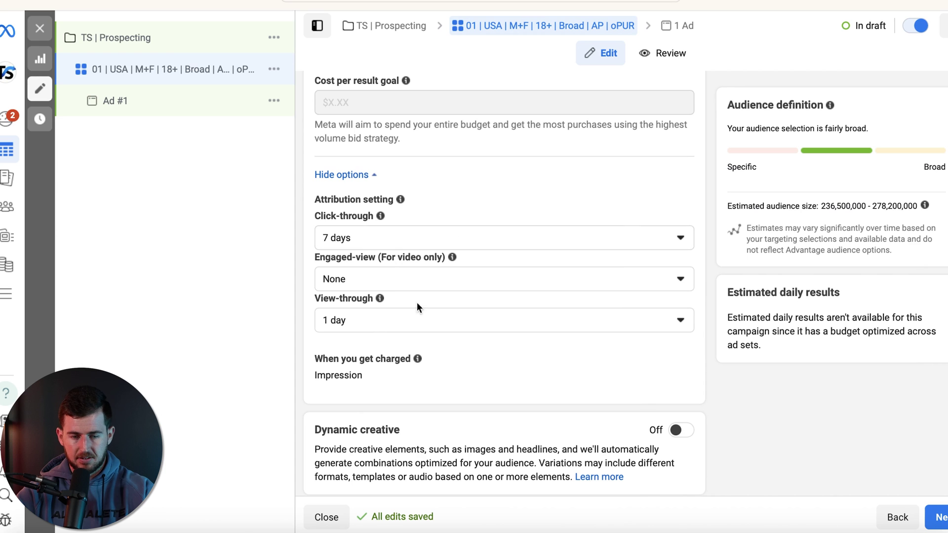
Set the ad set's scheduled start time to 12:00 AM.
scroll(605, 340, "down", 3)
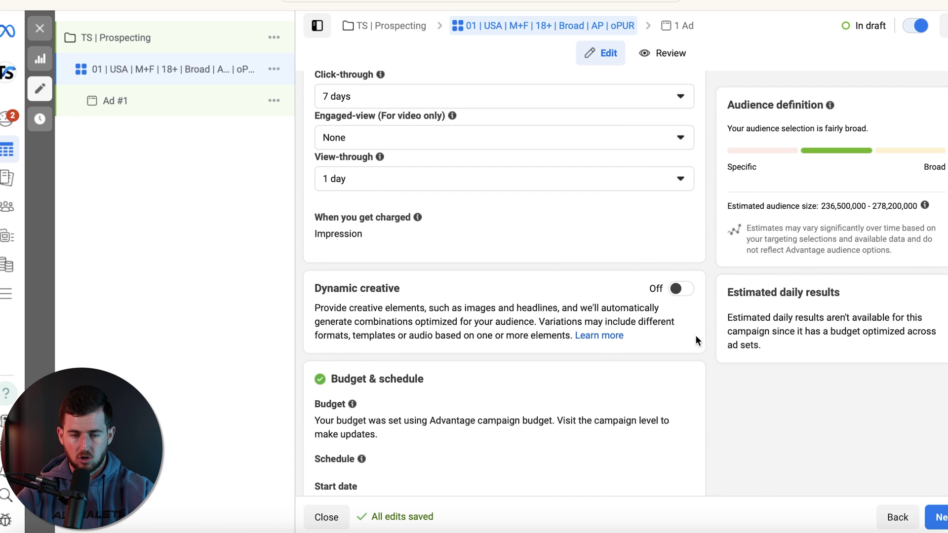
scroll(695, 334, "down", 3)
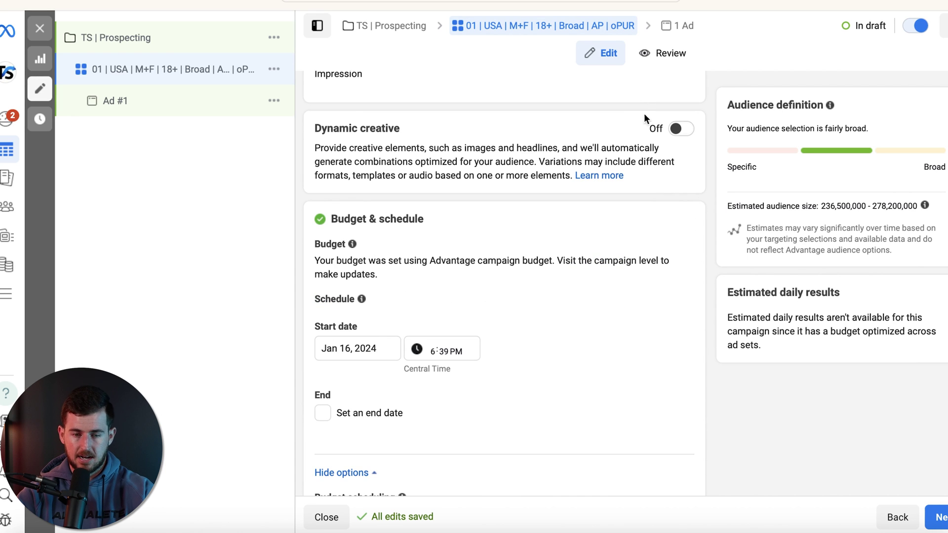
scroll(755, 306, "down", 2)
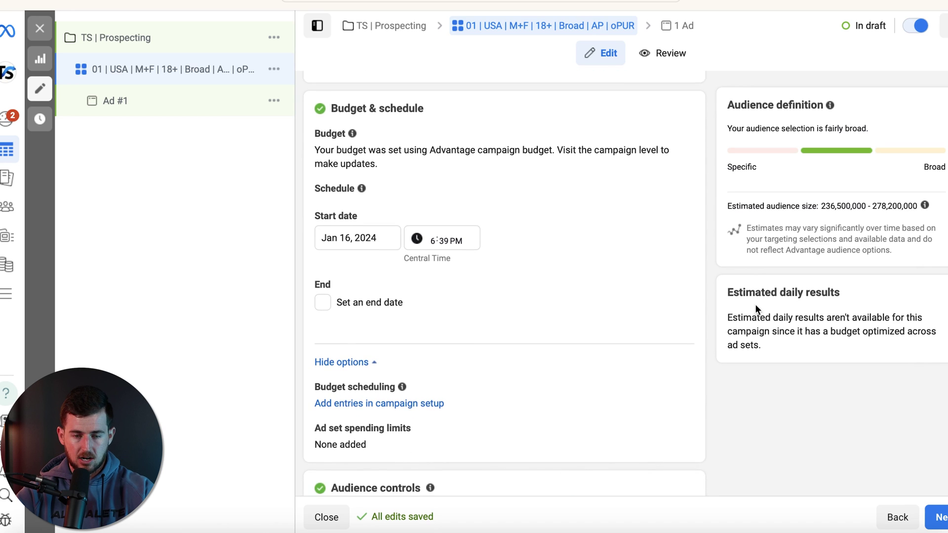
scroll(755, 304, "down", 1)
left_click(424, 236)
type("12")
left_click(443, 233)
type("00a")
Check the audience controls' location and additional options, and switch the ad set from Advantage+ audience to the original audience options.
scroll(768, 407, "down", 5)
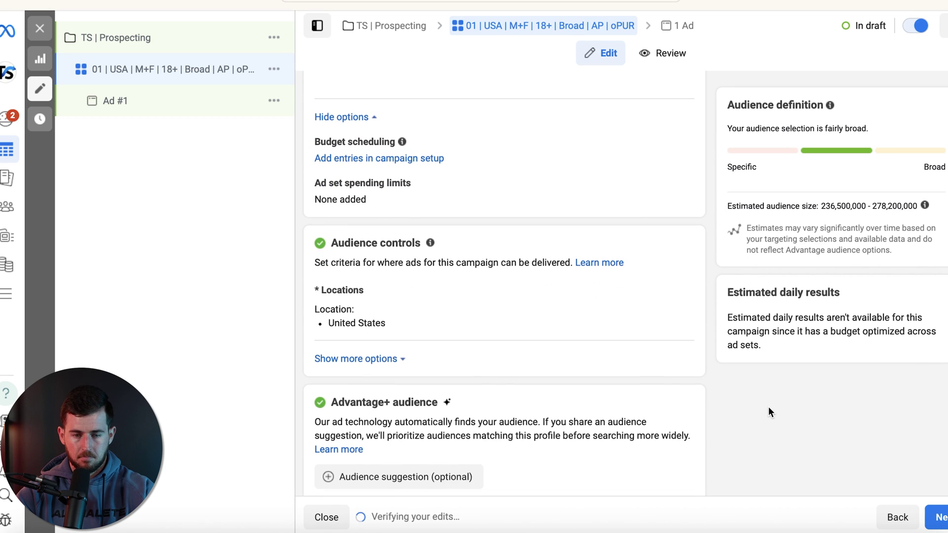
left_click(404, 359)
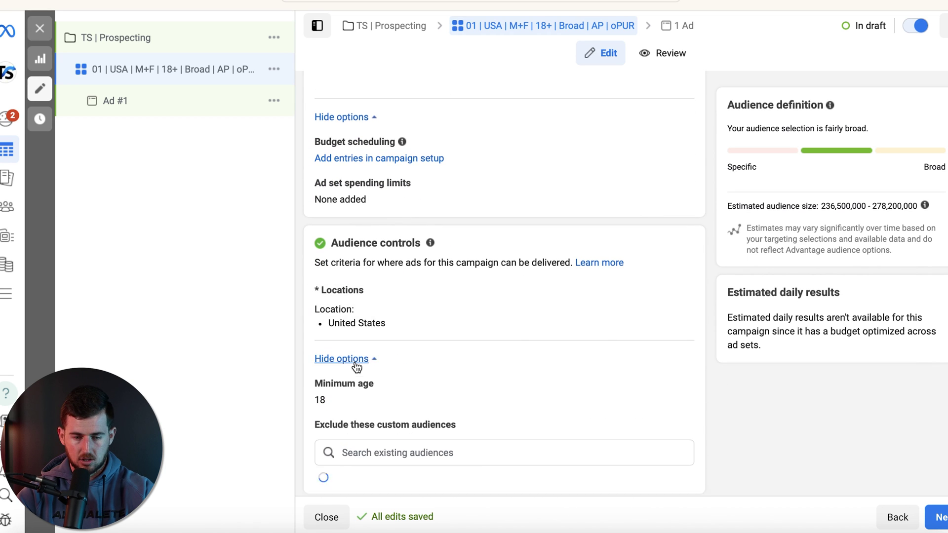
left_click(677, 295)
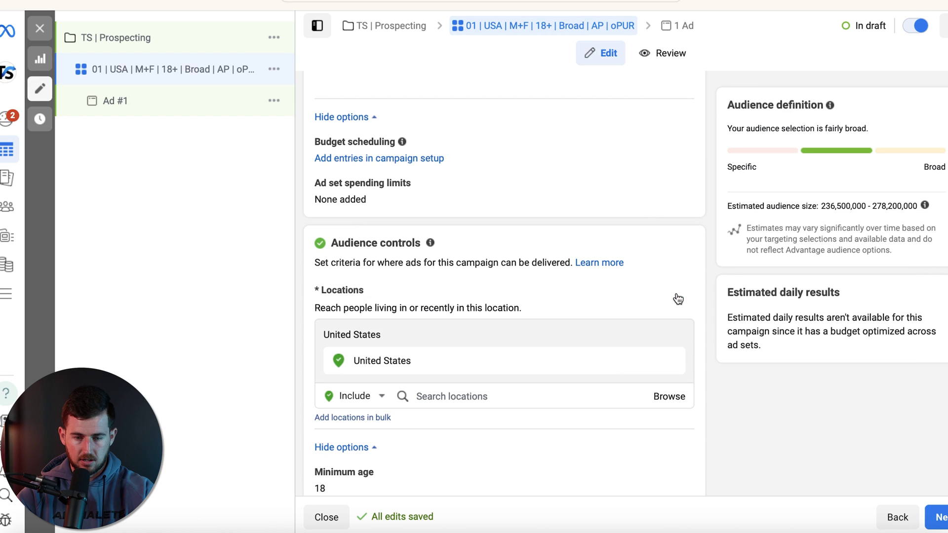
scroll(429, 226, "up", 1)
scroll(429, 226, "down", 7)
scroll(429, 226, "down", 1)
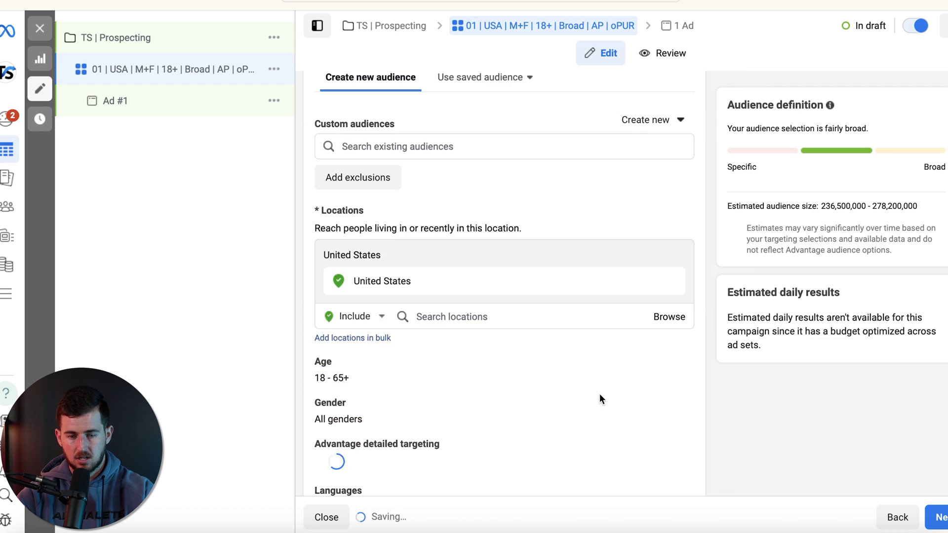
Examine the ad set's placements and the audience's location, age, detailed targeting and languages, and open the gender selection.
scroll(599, 393, "down", 7)
scroll(599, 393, "down", 10)
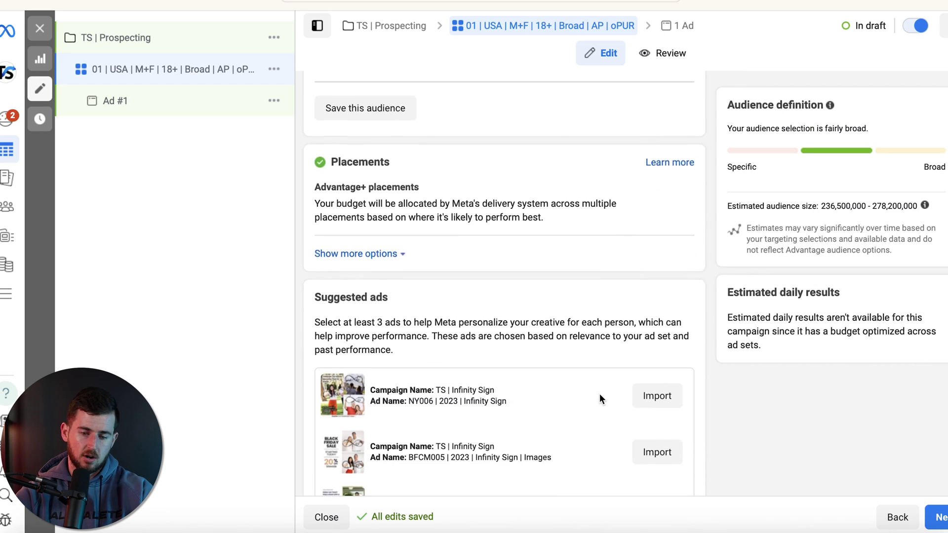
scroll(748, 397, "down", 2)
scroll(747, 396, "up", 12)
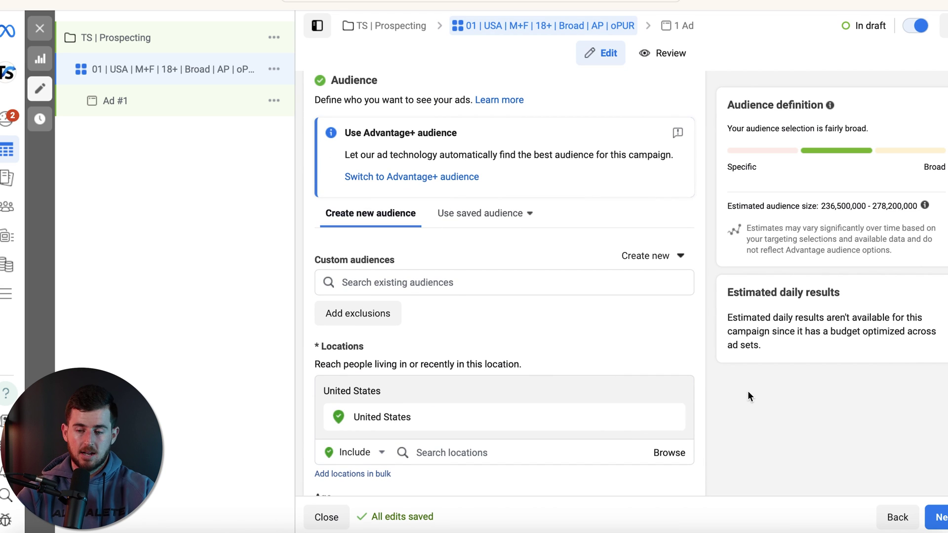
scroll(748, 394, "down", 2)
scroll(747, 394, "up", 2)
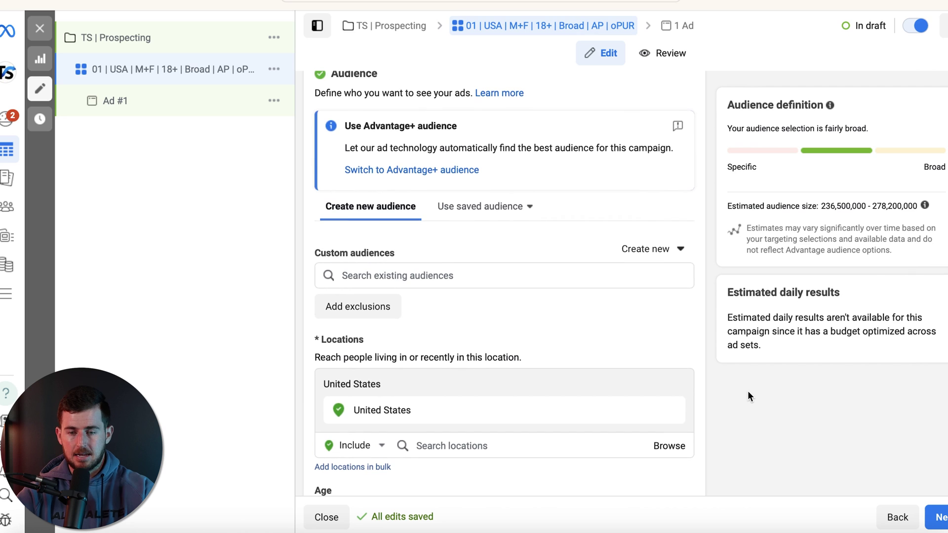
scroll(748, 392, "down", 6)
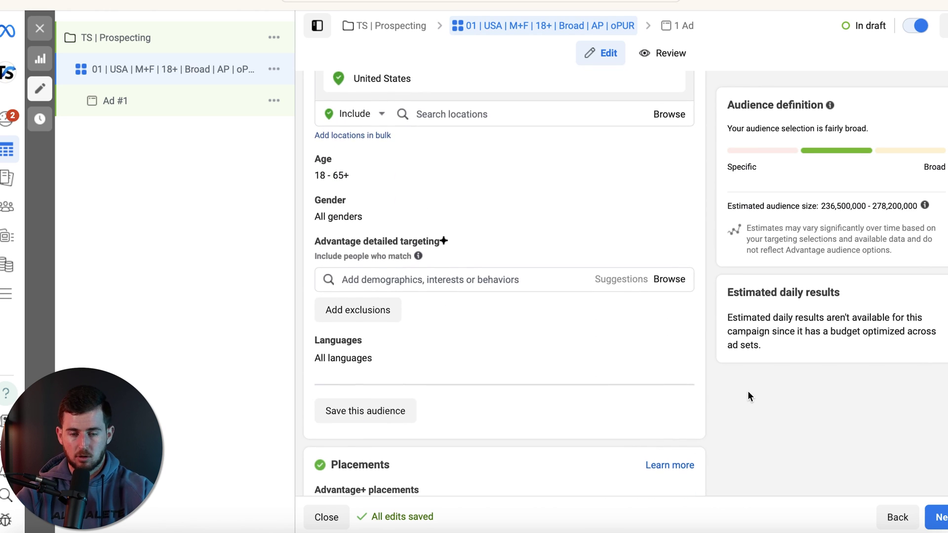
scroll(748, 392, "up", 1)
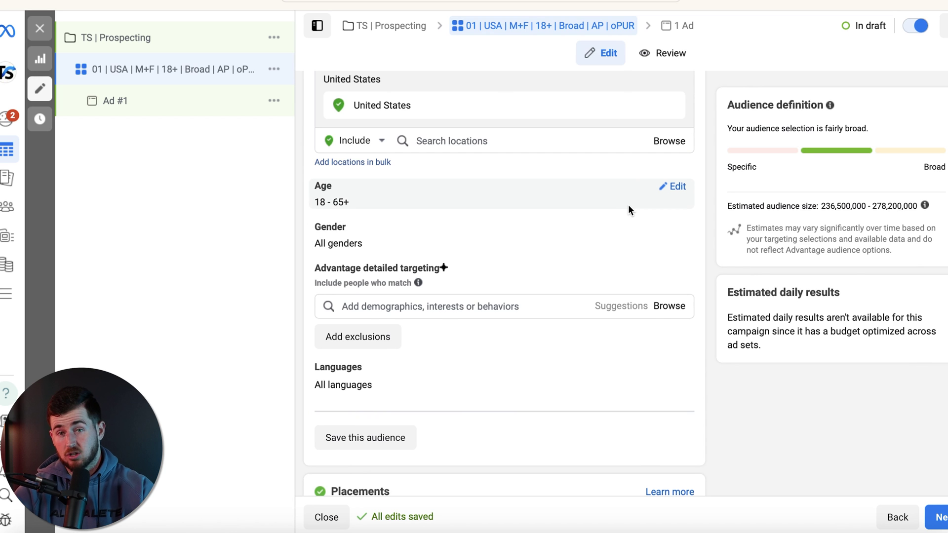
scroll(628, 209, "down", 1)
scroll(452, 158, "up", 4)
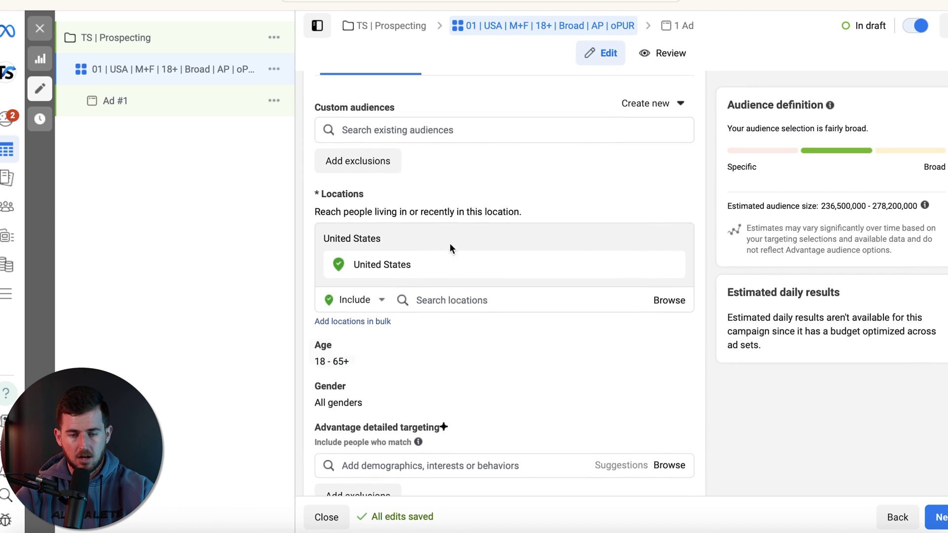
scroll(558, 337, "down", 1)
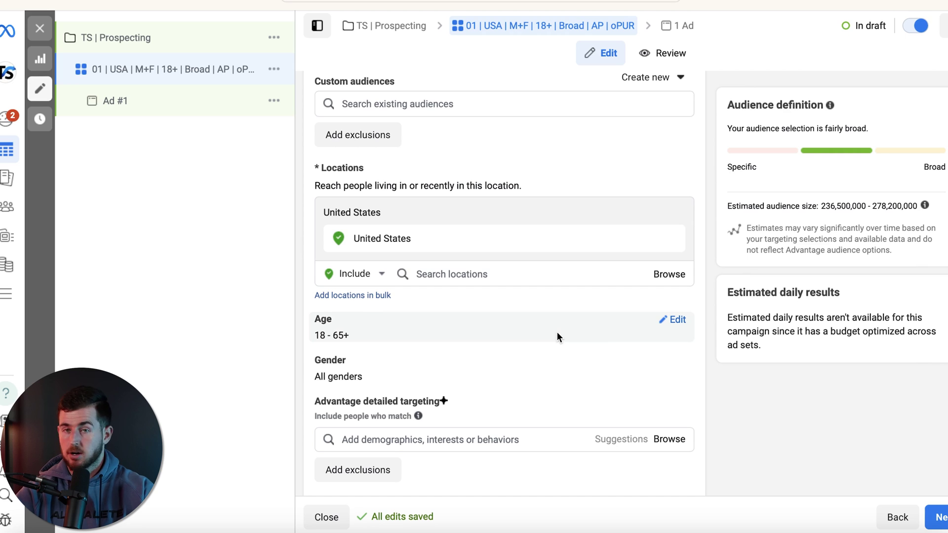
scroll(556, 337, "down", 1)
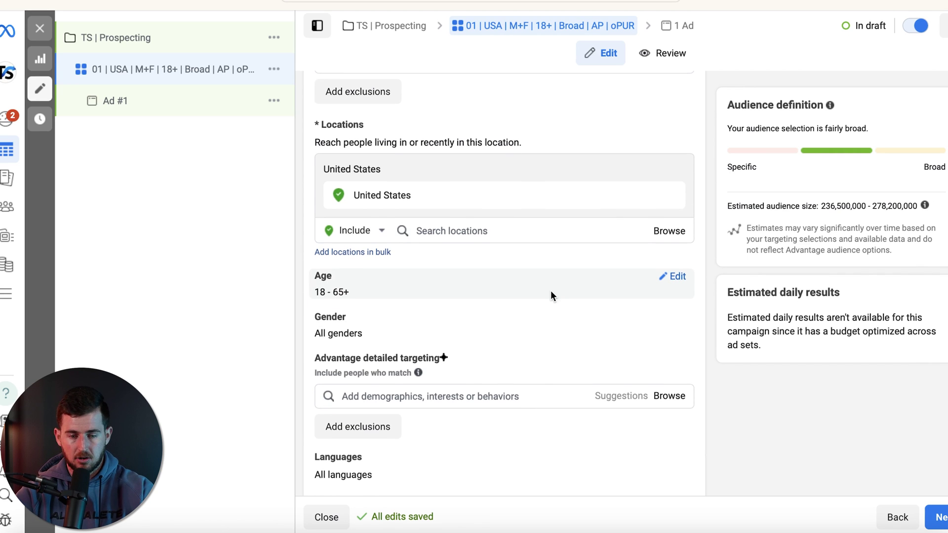
scroll(550, 290, "down", 1)
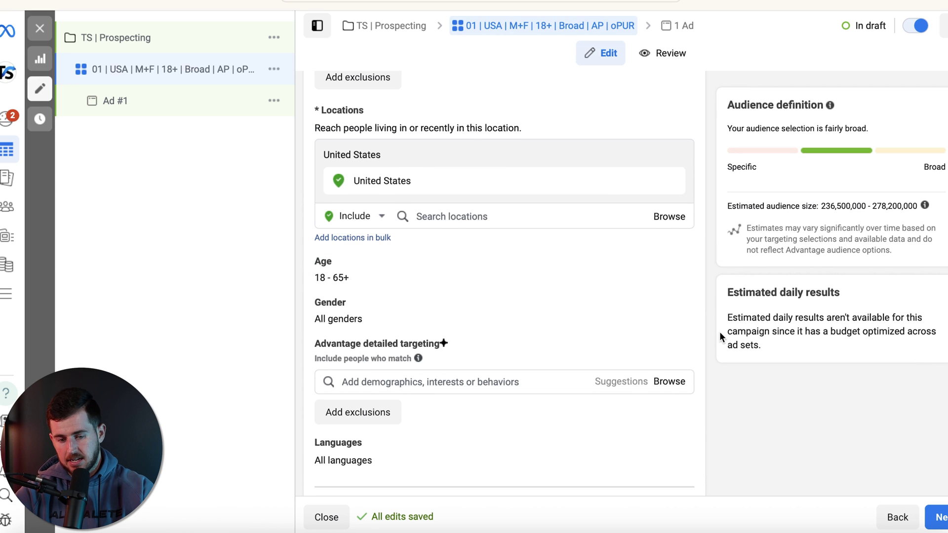
scroll(719, 332, "down", 1)
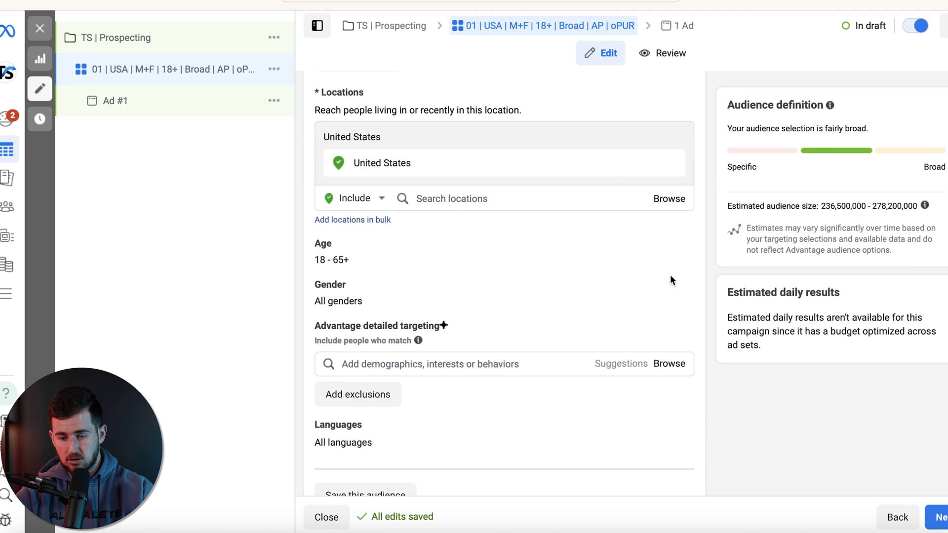
scroll(691, 301, "down", 2)
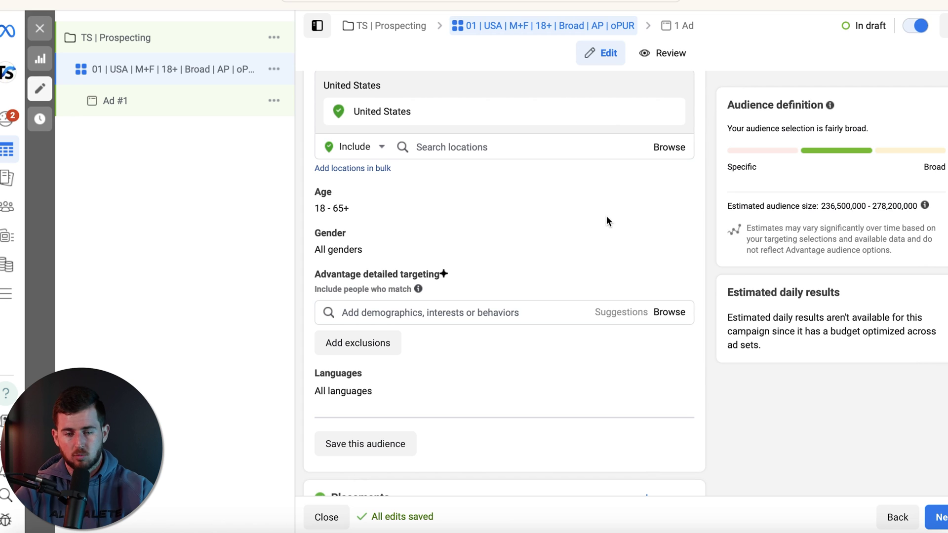
left_click(677, 234)
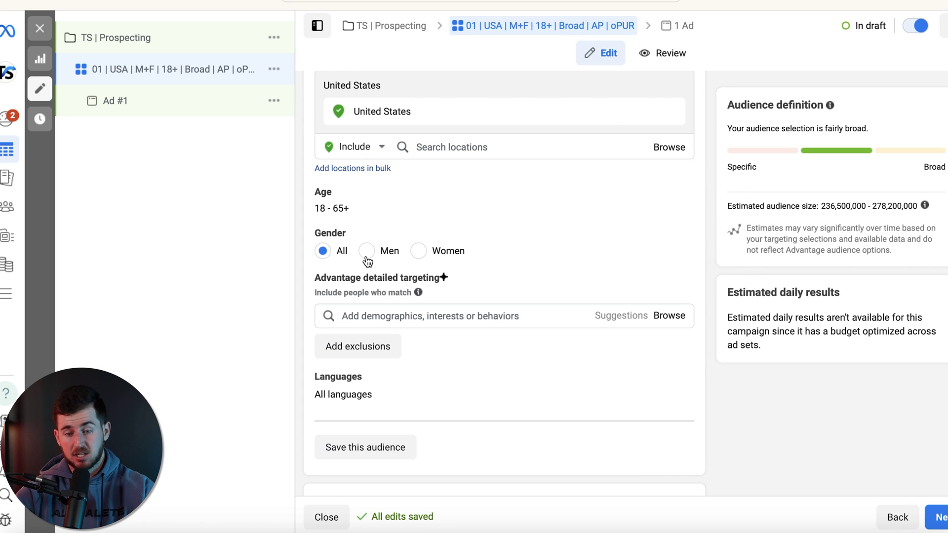
Search the ad set's existing custom audiences for "purch" and add the TS - 30 Day Purchases website audience.
scroll(442, 216, "down", 2)
scroll(443, 217, "up", 8)
scroll(443, 226, "down", 2)
left_click(374, 225)
type("t")
key("BackSpace")
type("ex")
key("BackSpace")
key("BackSpace")
type("puch")
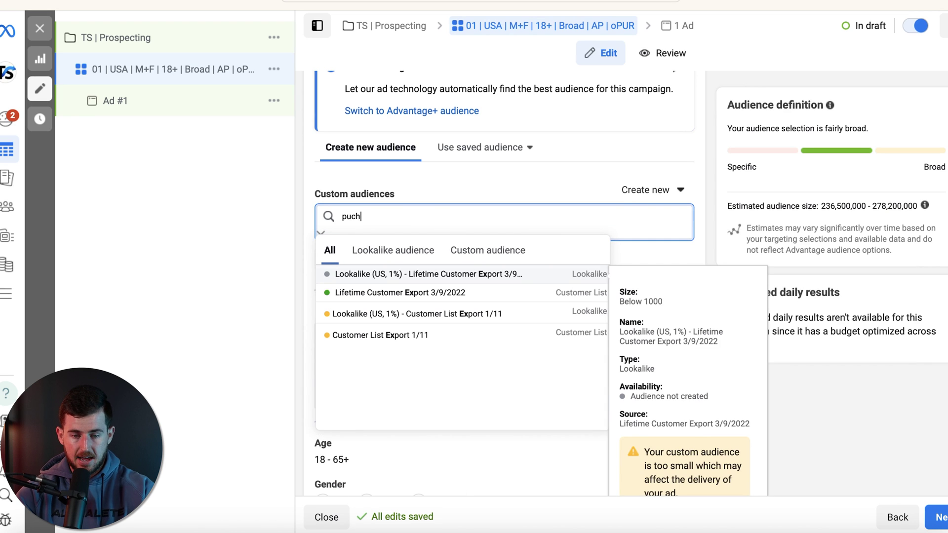
left_click(461, 250)
double_click(414, 213)
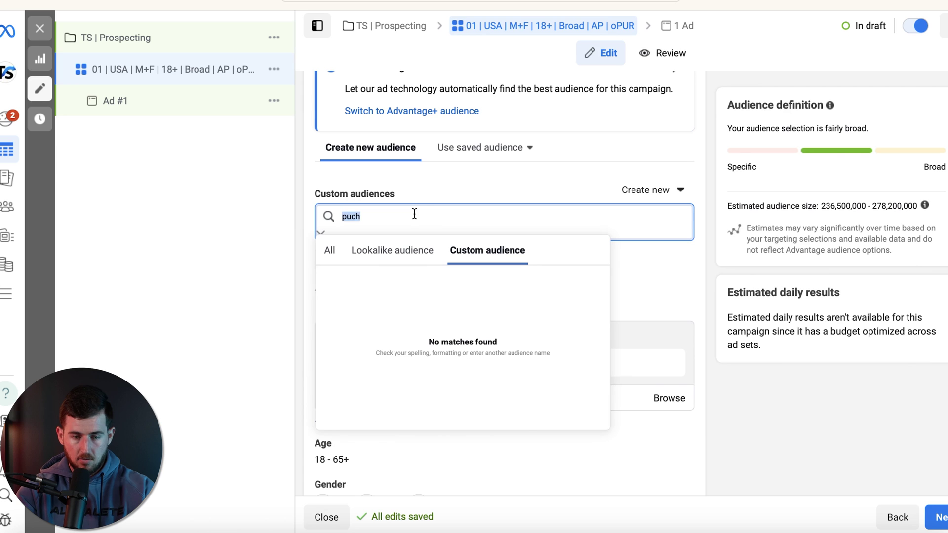
key("BackSpace")
type("pur")
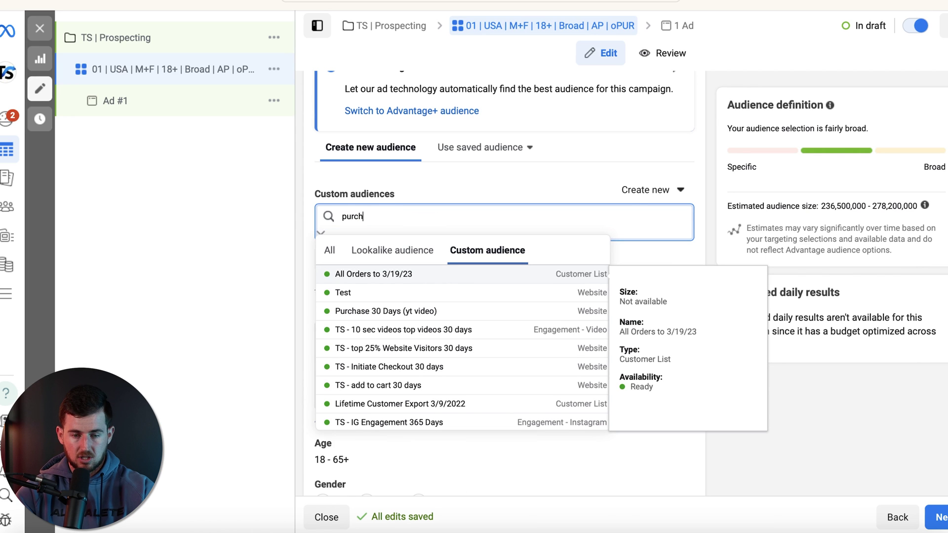
type("ch")
left_click(417, 351)
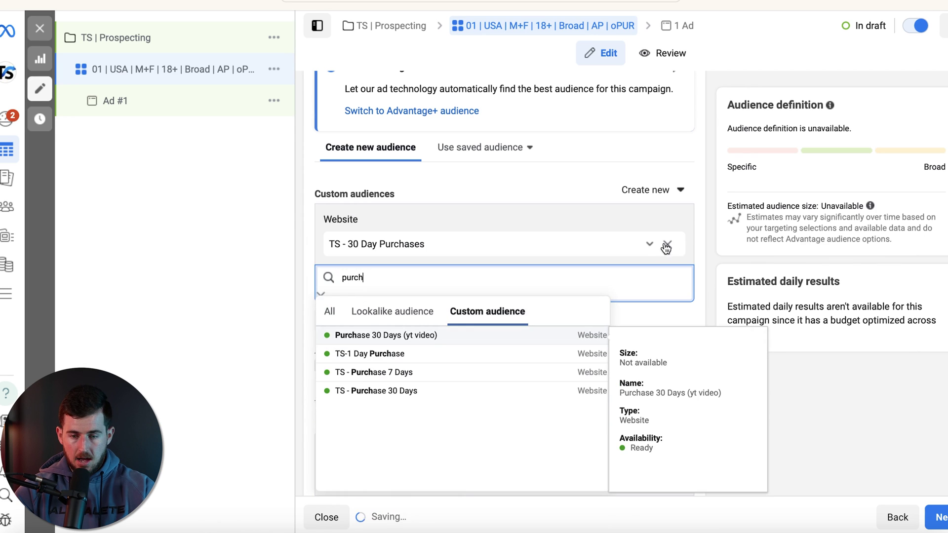
Exclude the TS - 30 Day Purchases audience from the ad set and turn off reaching people beyond the custom audience.
left_click(650, 245)
left_click(611, 269)
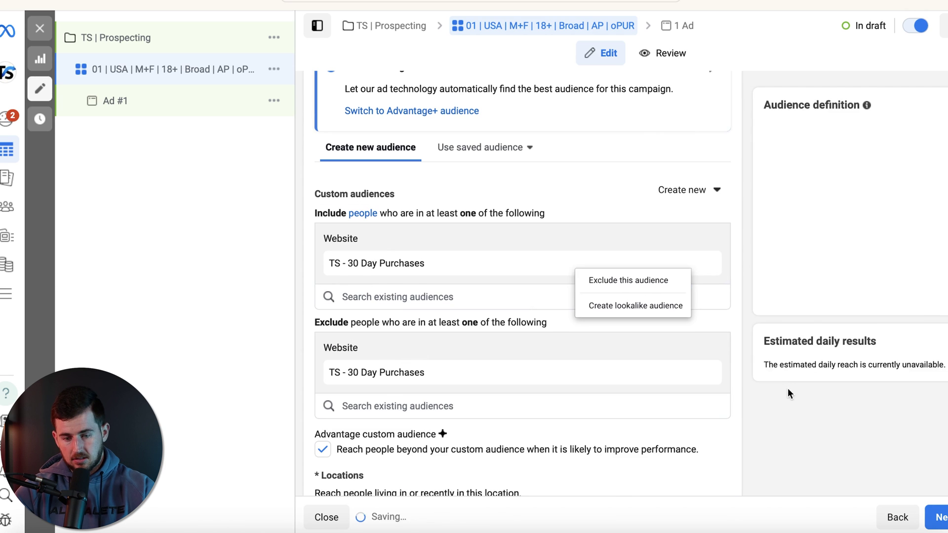
left_click(323, 347)
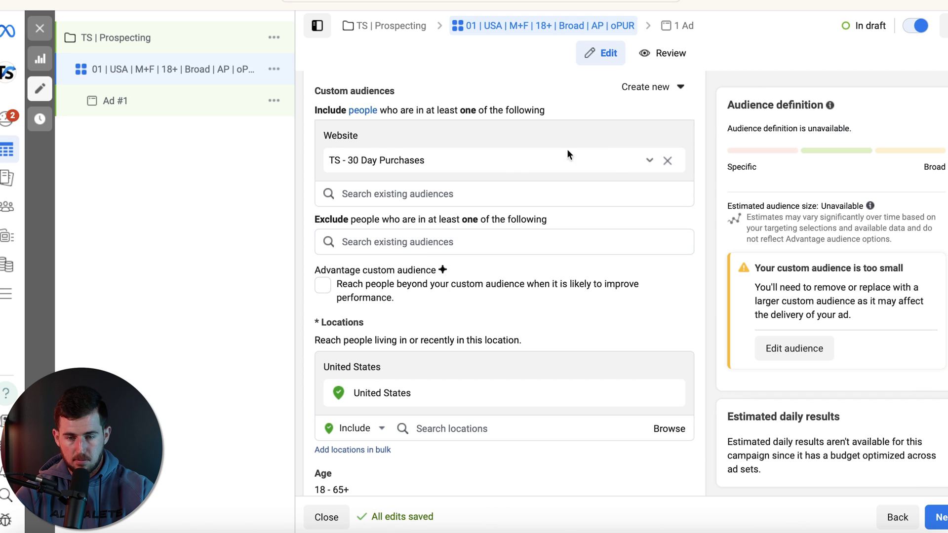
left_click(650, 161)
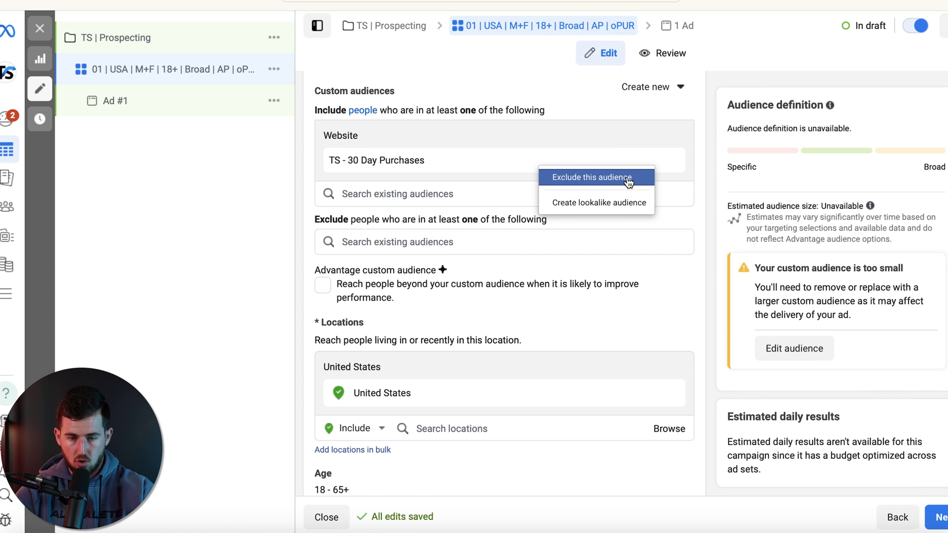
left_click(624, 178)
Examine the ad set's remaining targeting, Advantage+ placements with their additional options, and the suggested ads.
scroll(622, 287, "down", 9)
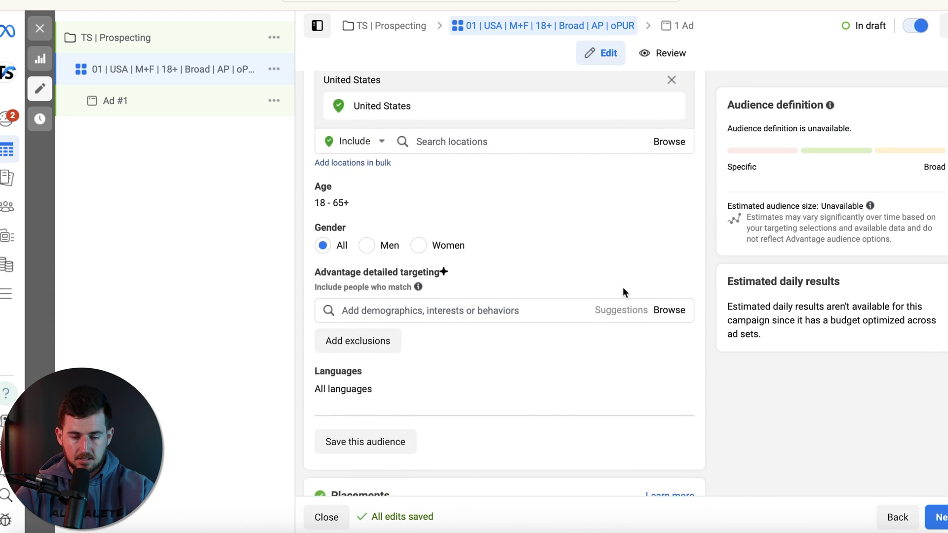
scroll(623, 290, "down", 6)
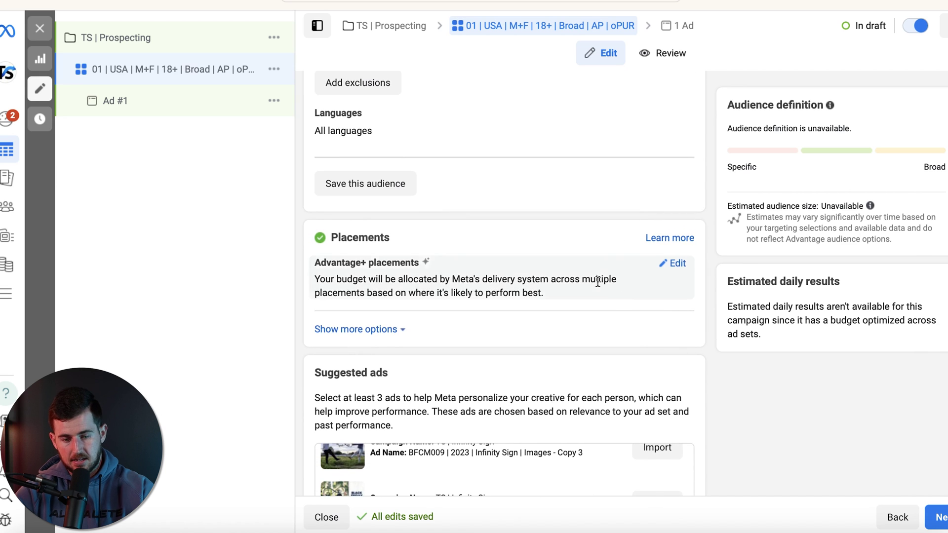
scroll(622, 301, "down", 5)
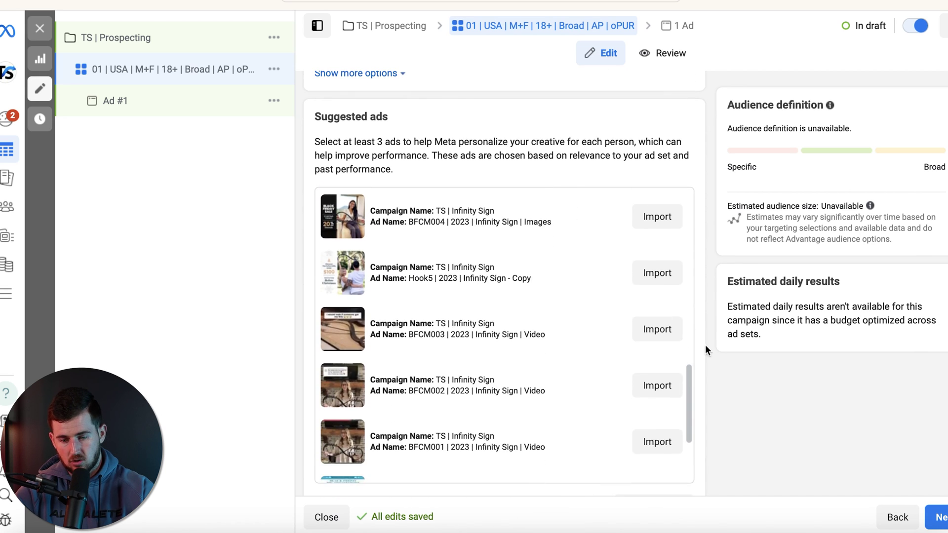
scroll(743, 384, "up", 8)
scroll(743, 383, "down", 3)
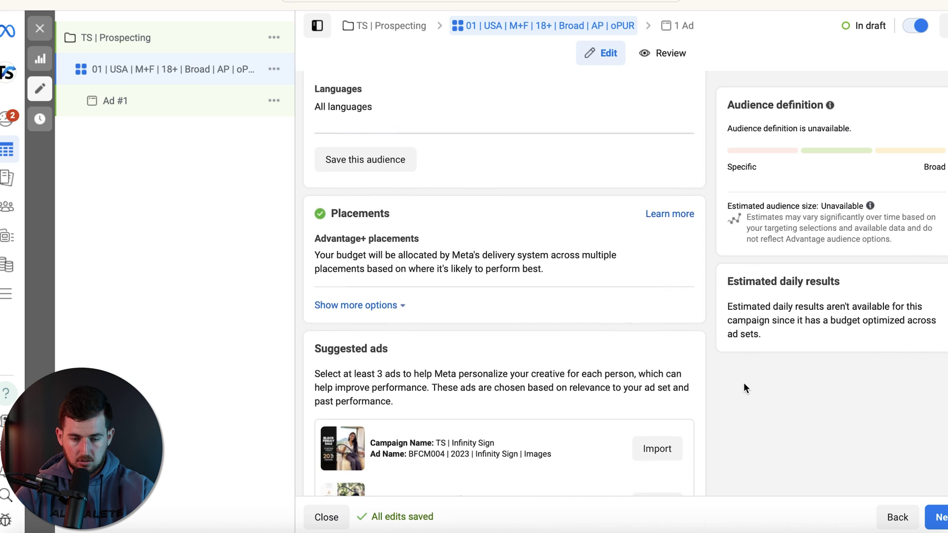
left_click(408, 292)
scroll(408, 291, "down", 5)
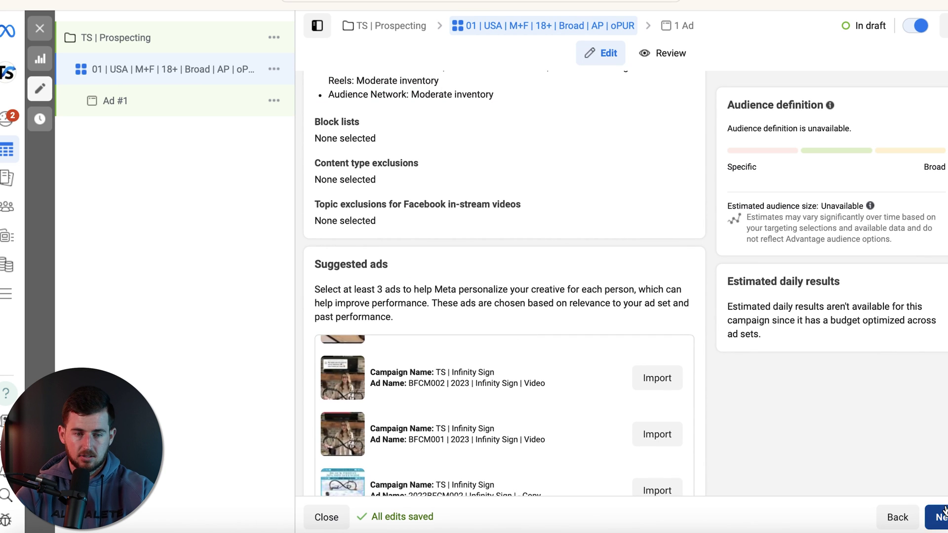
Continue to Ad #1 and set its Facebook Page to Metal Address Signs and its Instagram account to metaladdresssigns.
left_click(938, 517)
left_click(402, 295)
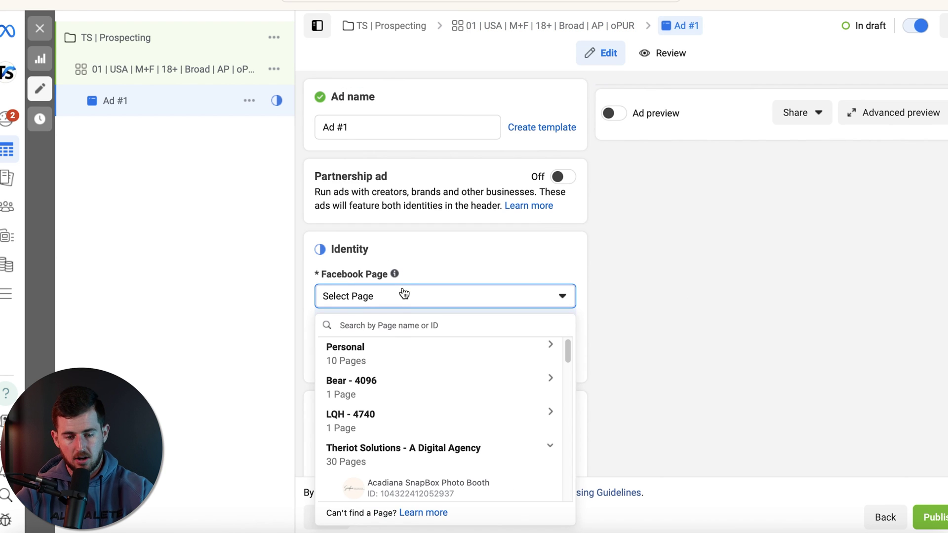
type("met")
left_click(406, 387)
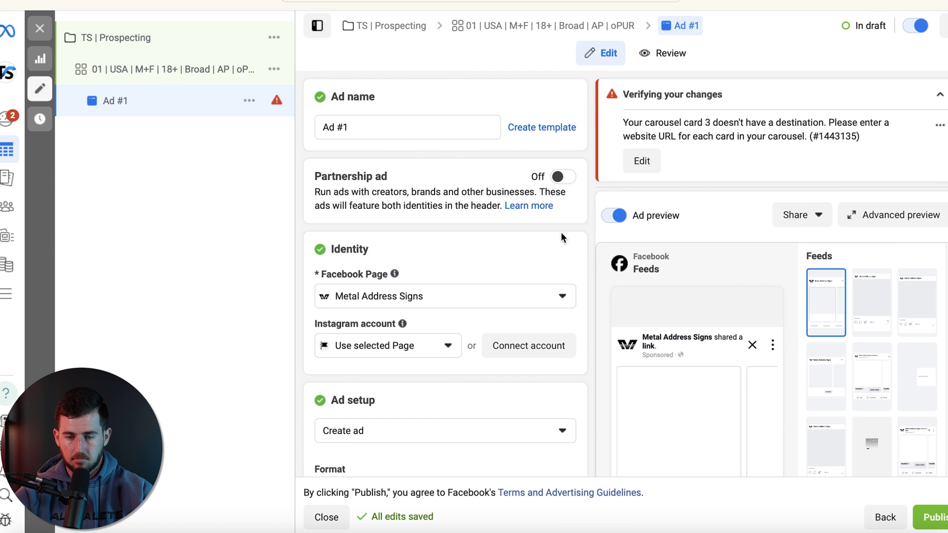
scroll(546, 250, "down", 2)
left_click(408, 255)
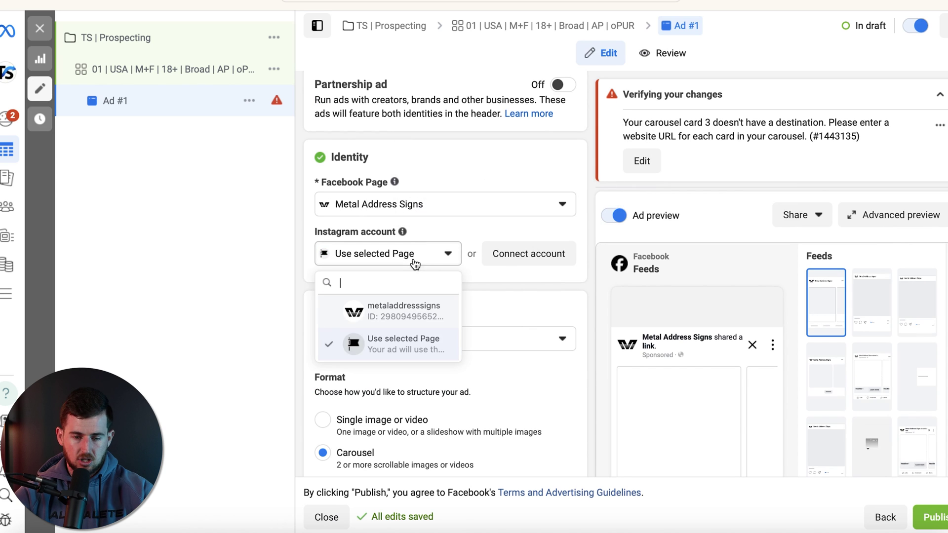
left_click(410, 311)
Set the ad's format to Single image or video.
scroll(535, 304, "down", 4)
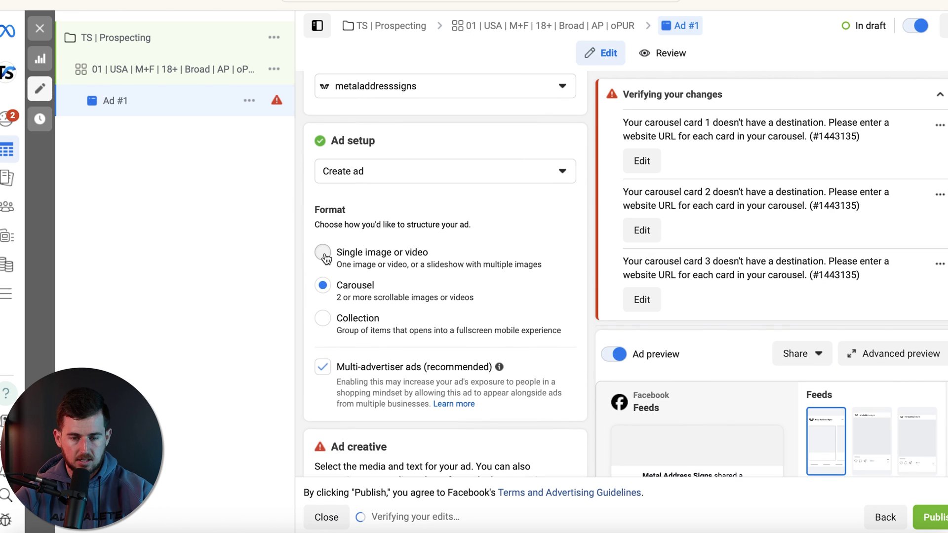
left_click(322, 252)
scroll(551, 377, "down", 5)
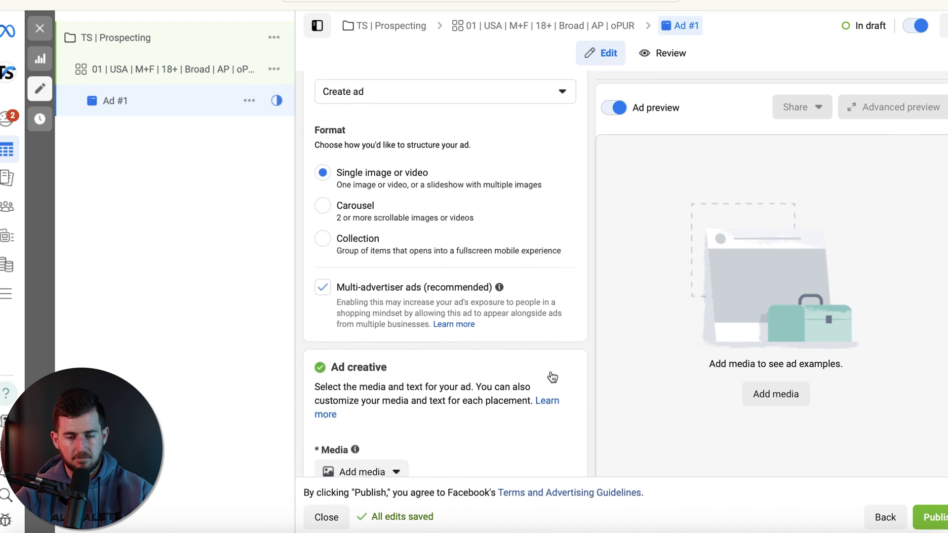
scroll(553, 377, "down", 4)
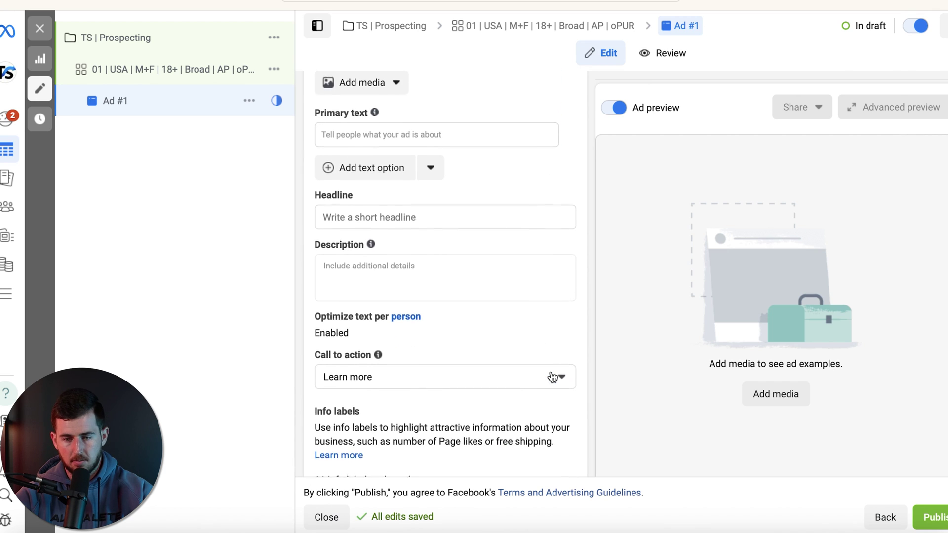
Upload the images #200 - 1.png to #200 - 4.png from the desktop folder "Live building an ad" as ad media.
scroll(381, 218, "up", 2)
left_click(381, 217)
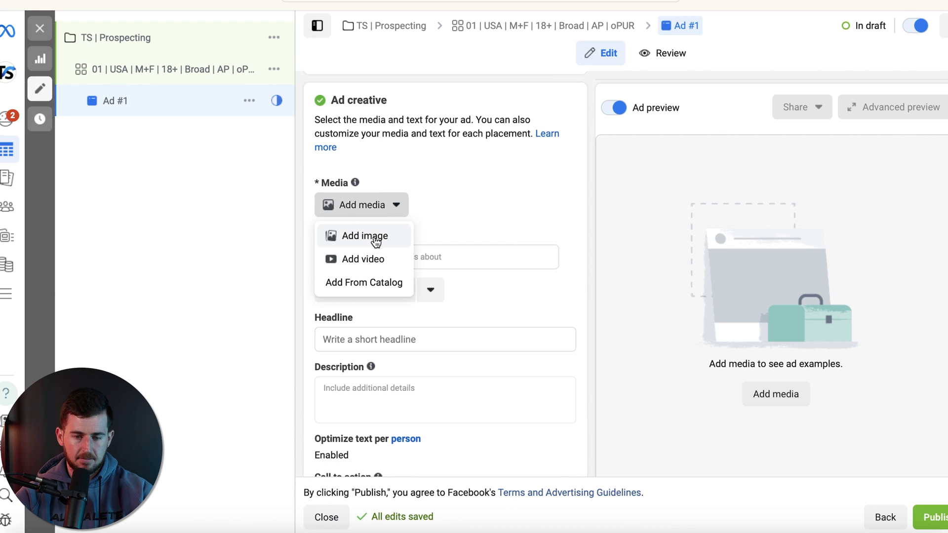
left_click(376, 236)
left_click(844, 137)
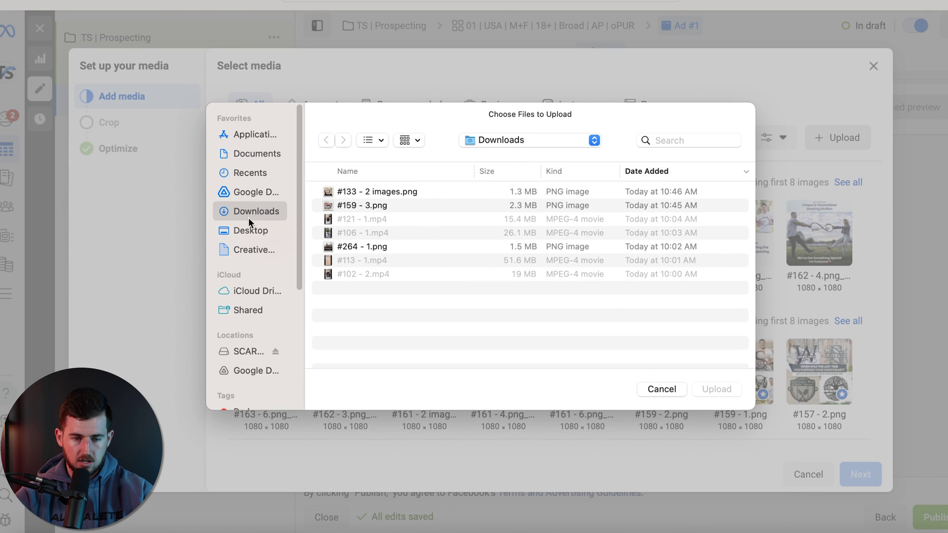
left_click(249, 228)
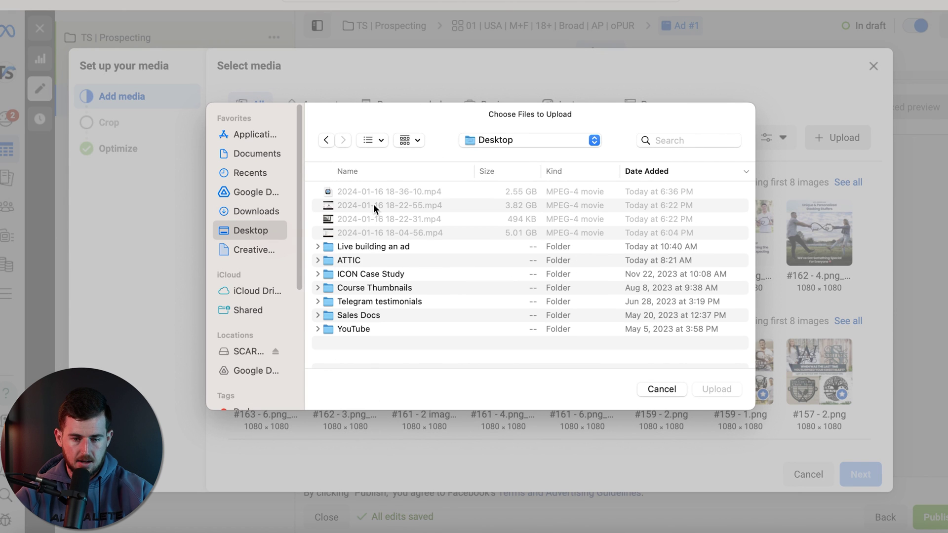
double_click(375, 247)
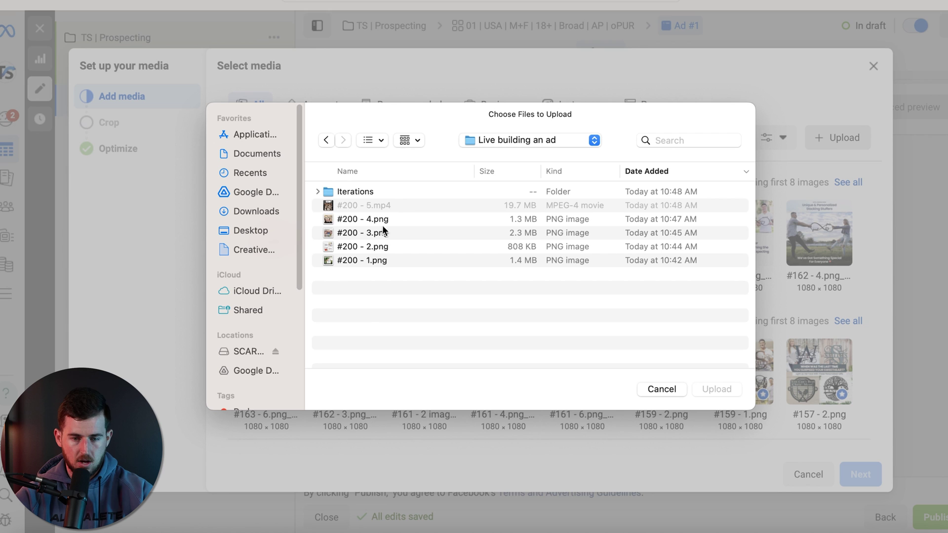
left_click(384, 220)
left_click(394, 261, "shift")
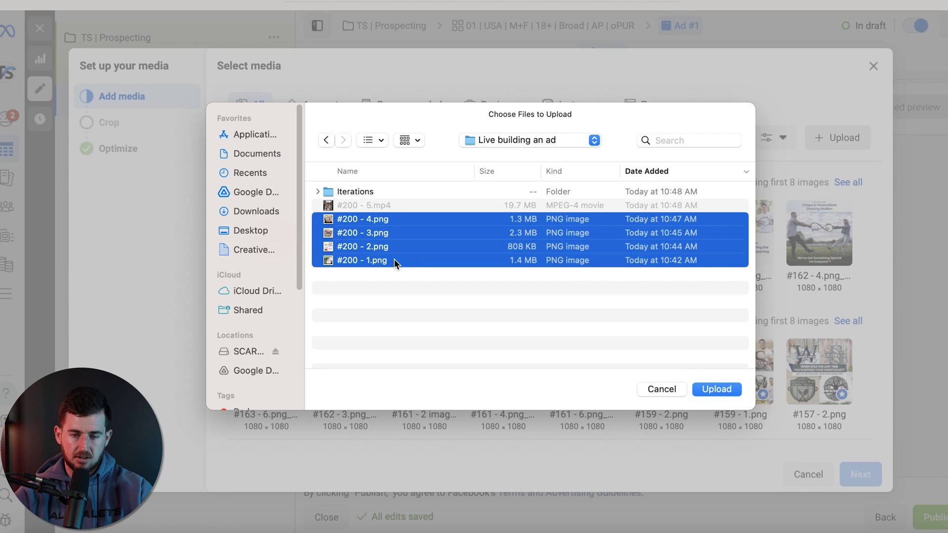
left_click(717, 389)
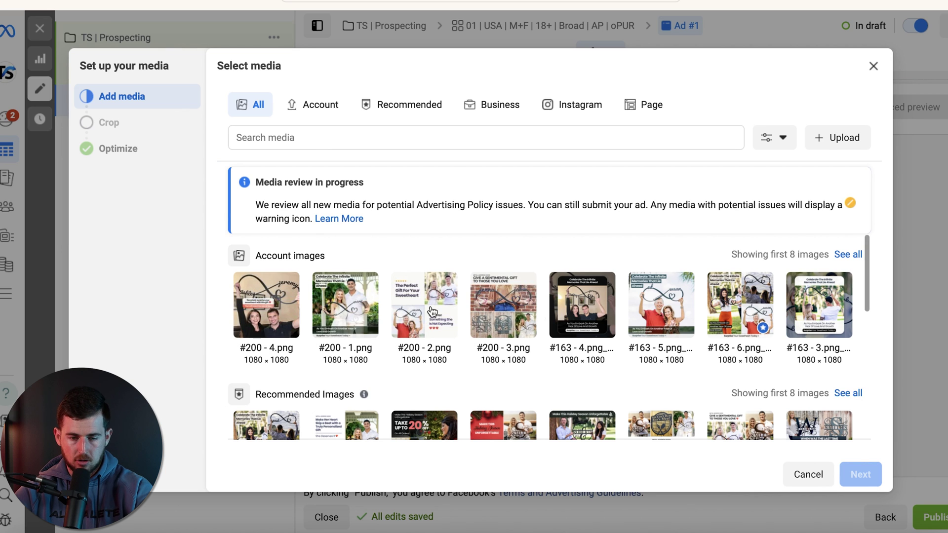
Use #200 - 1.png as the ad's image with the original crop for every placement group, and finish the media setup.
left_click(323, 327)
left_click(849, 476)
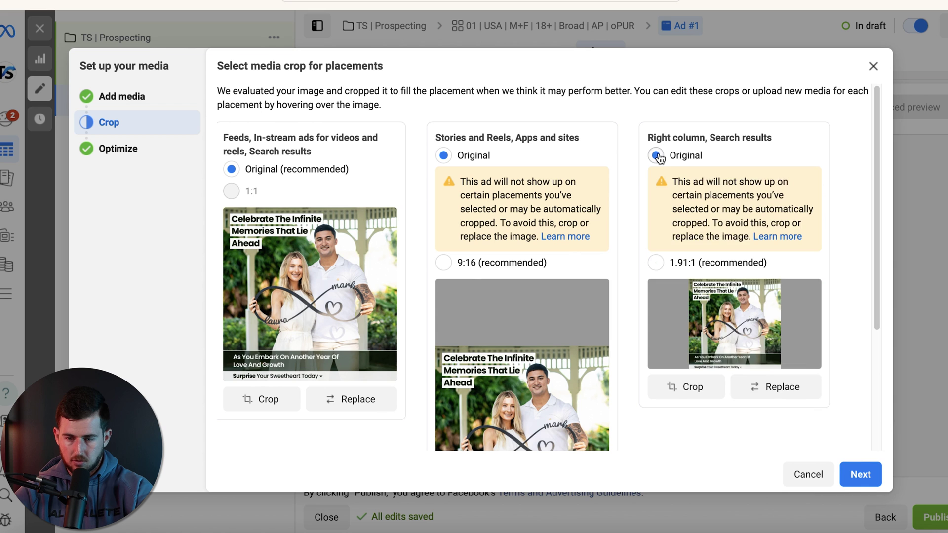
left_click(860, 477)
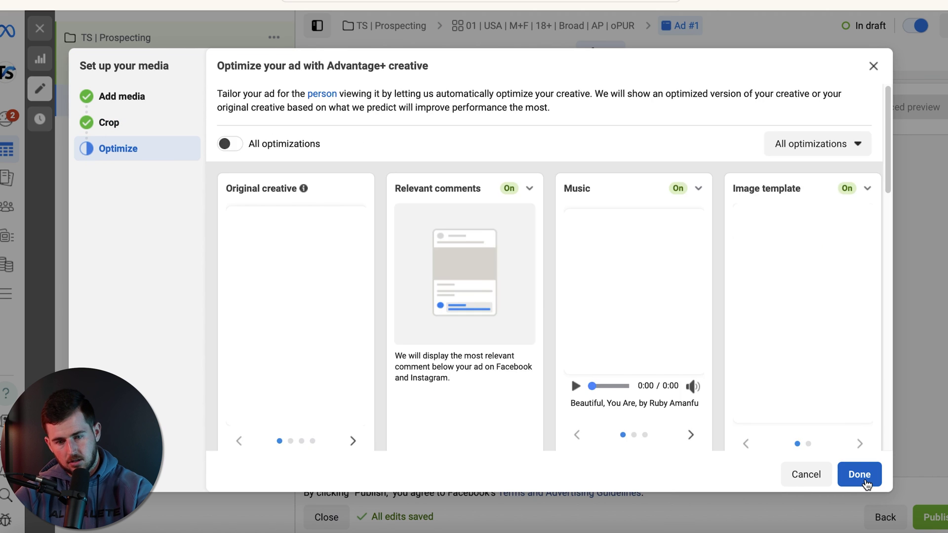
left_click(859, 474)
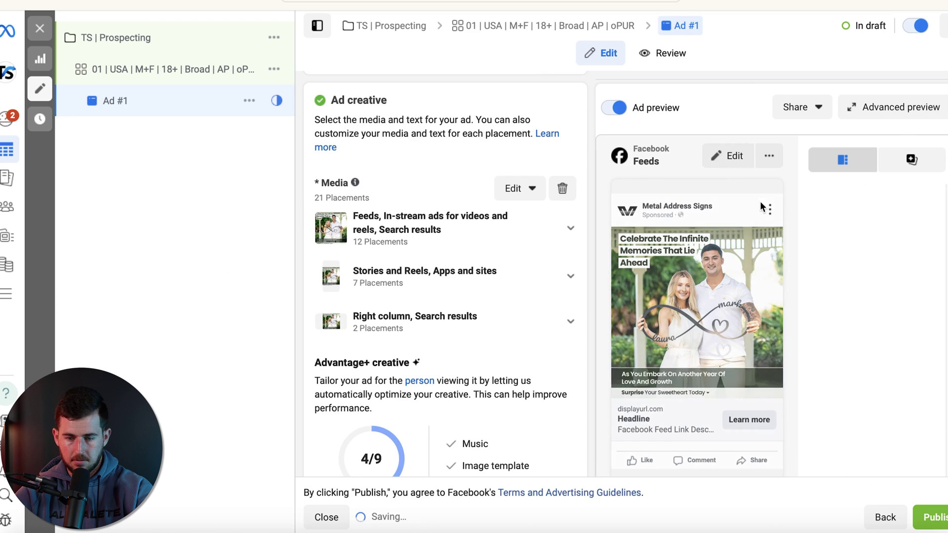
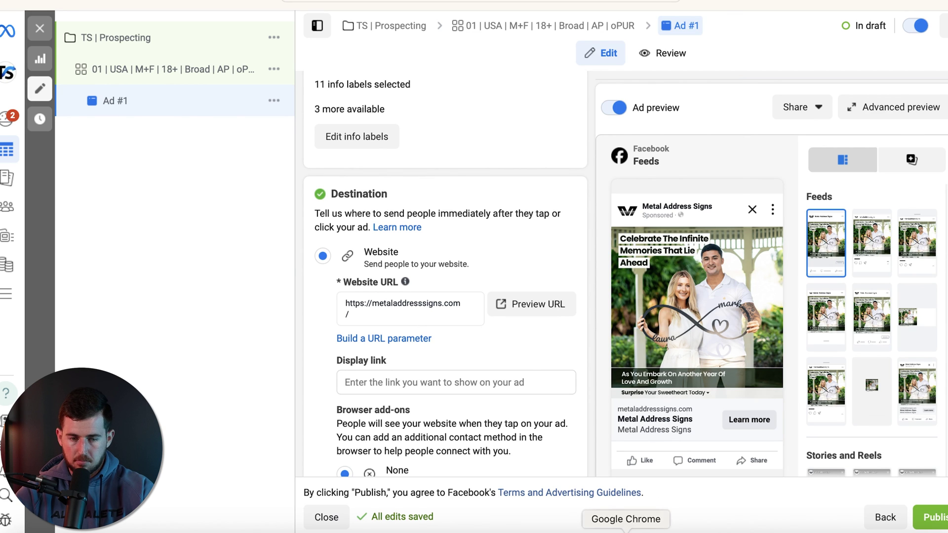
Open metaladdresssigns.com in a new browser window and go to its Best Sellers collection.
key("super+n")
type("metaladdresssigns.com")
key("Return")
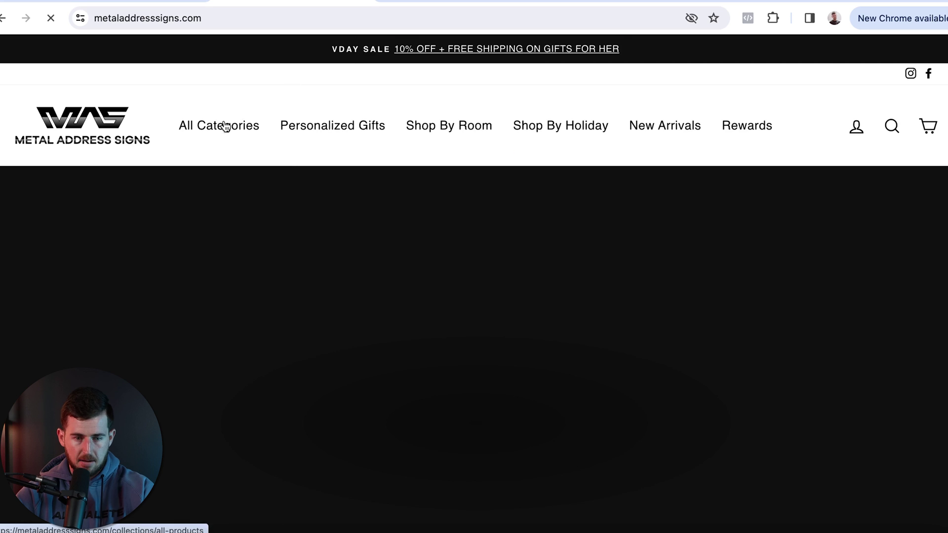
mouse_move(221, 127)
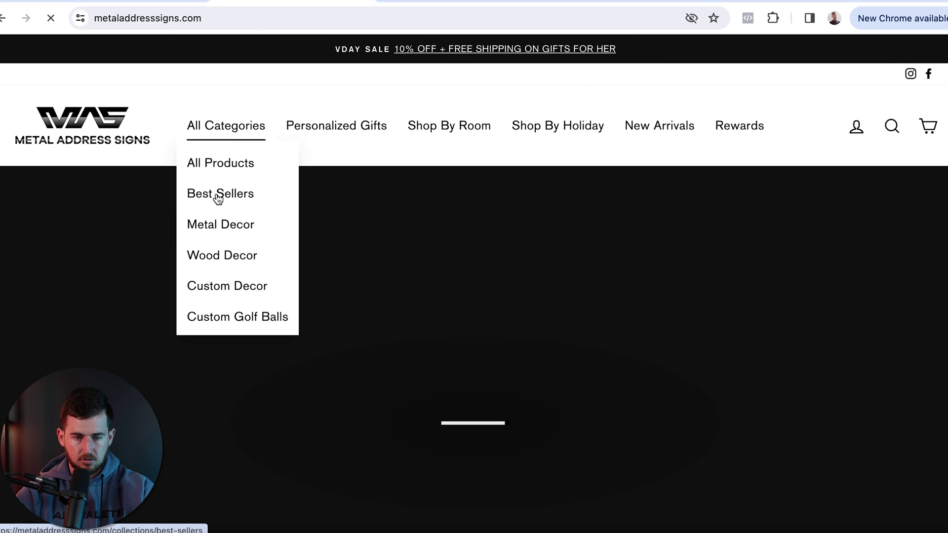
left_click(218, 195)
left_click(247, 18)
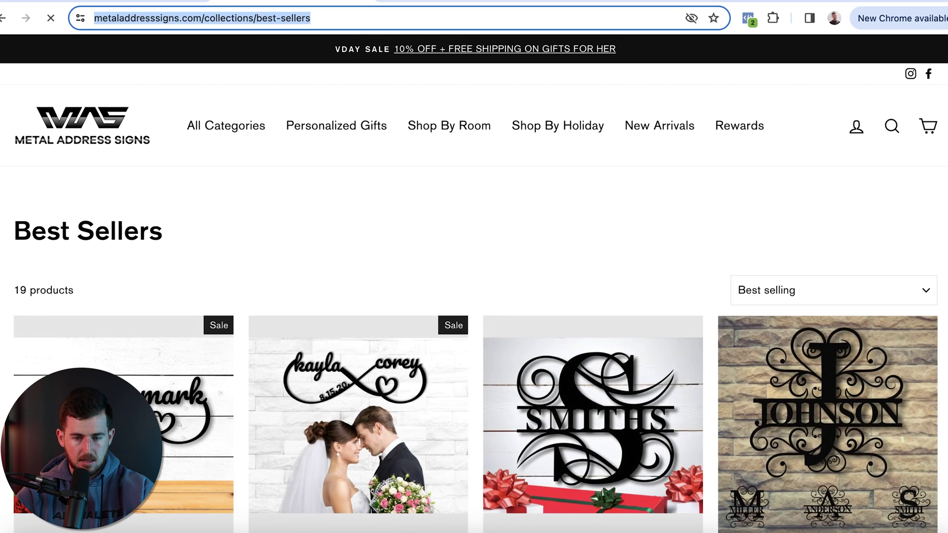
key("super+c")
key("super+m")
left_click(410, 305)
key("super+a")
key("super+v")
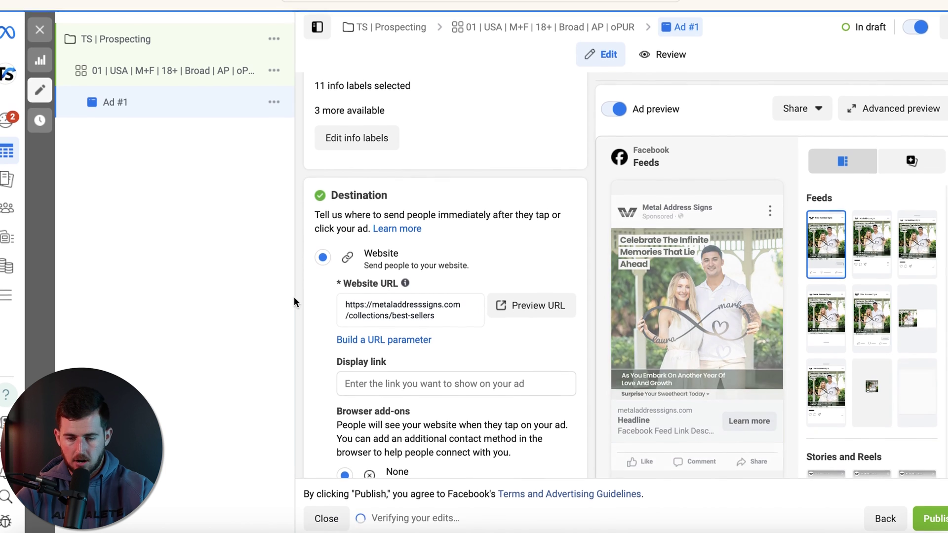
Set the ad's primary text to "Nothing represents your love for another like a beautiful personalized infinity sign <3 Click below to get yours today!".
scroll(484, 217, "up", 8)
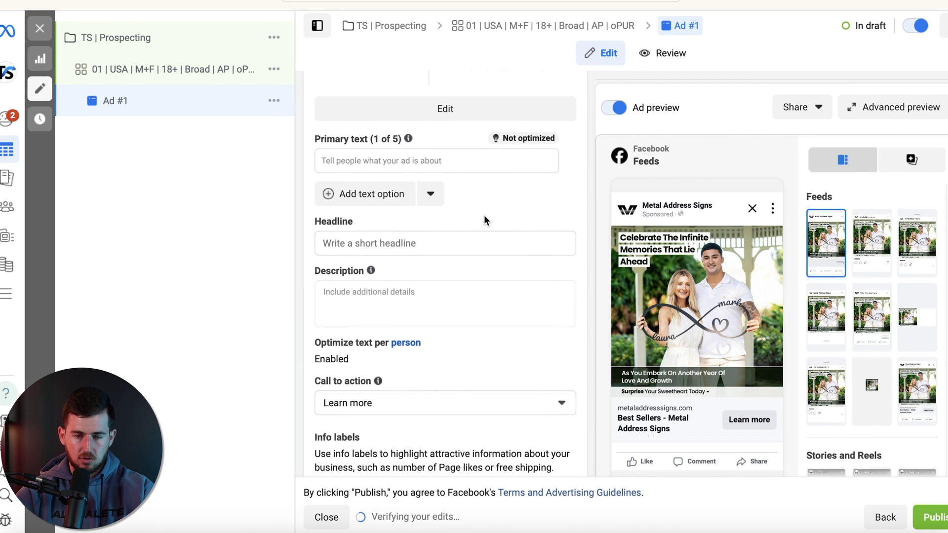
left_click(404, 163)
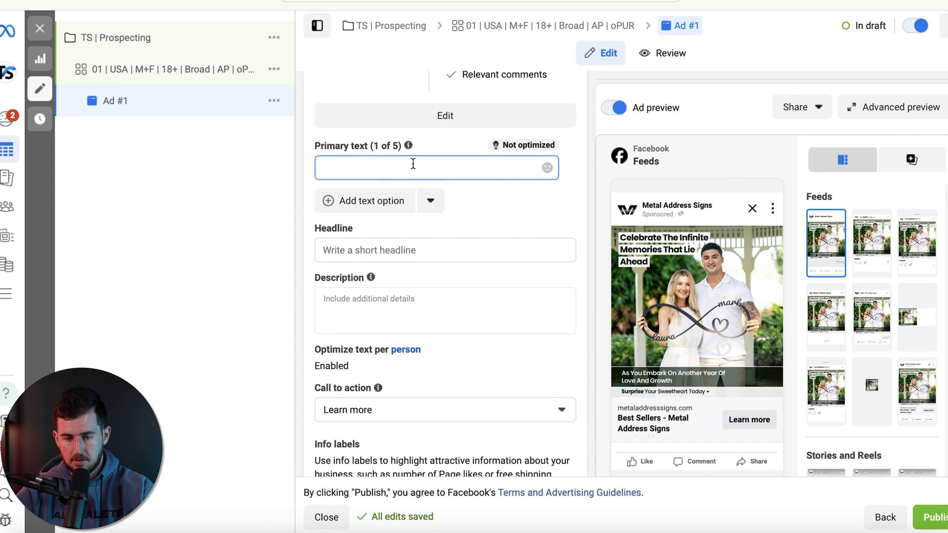
mouse_move(675, 268)
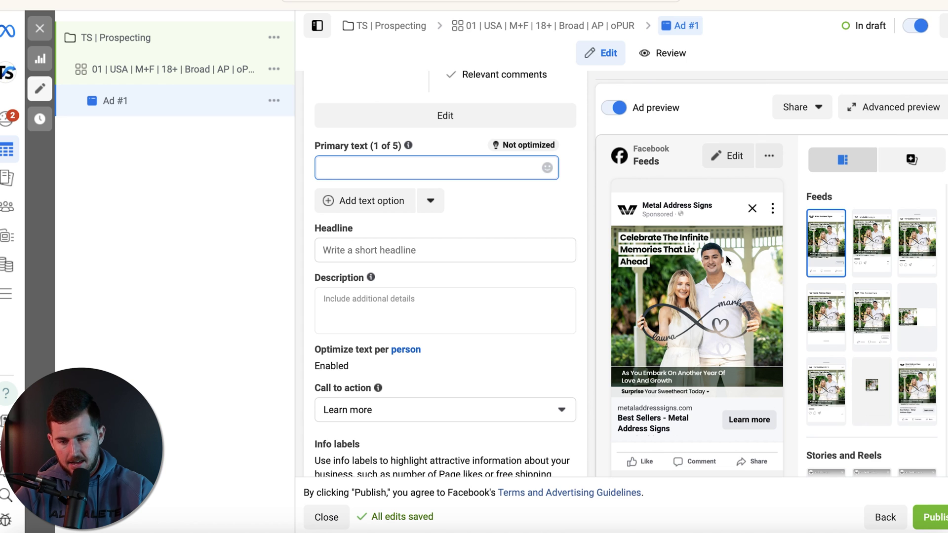
key("ctrl+v")
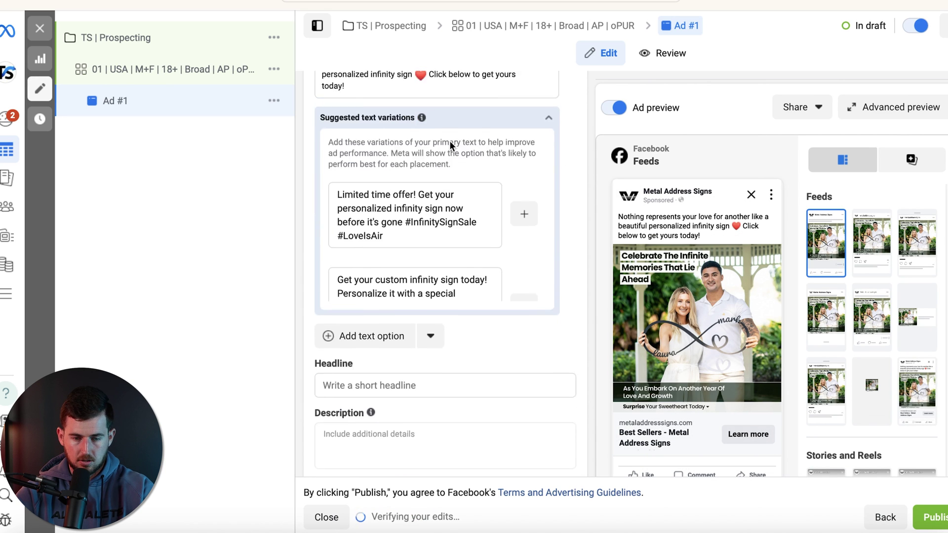
Check the suggested text variations and enter "Get yours today and surprise your sweetheart" as the ad's headline.
scroll(449, 140, "down", 1)
left_click(428, 356)
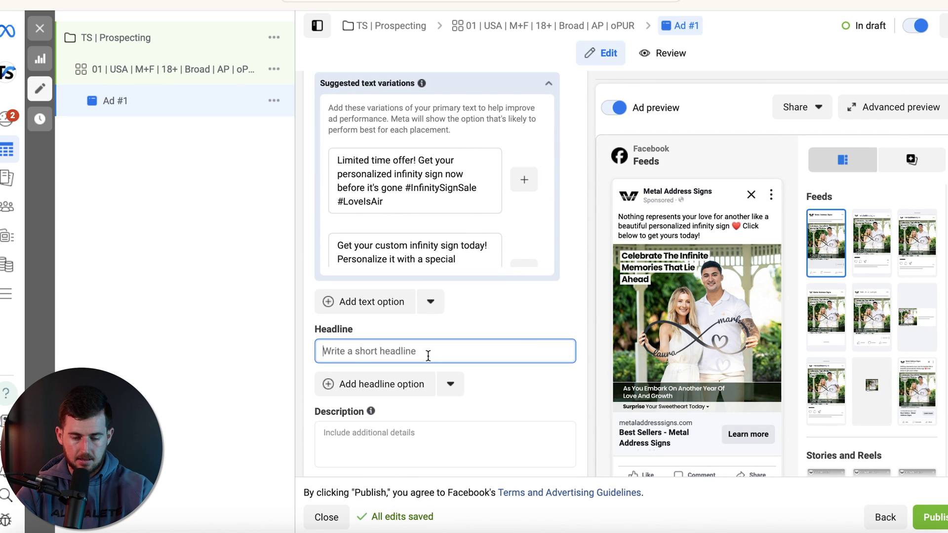
scroll(428, 356, "up", 3)
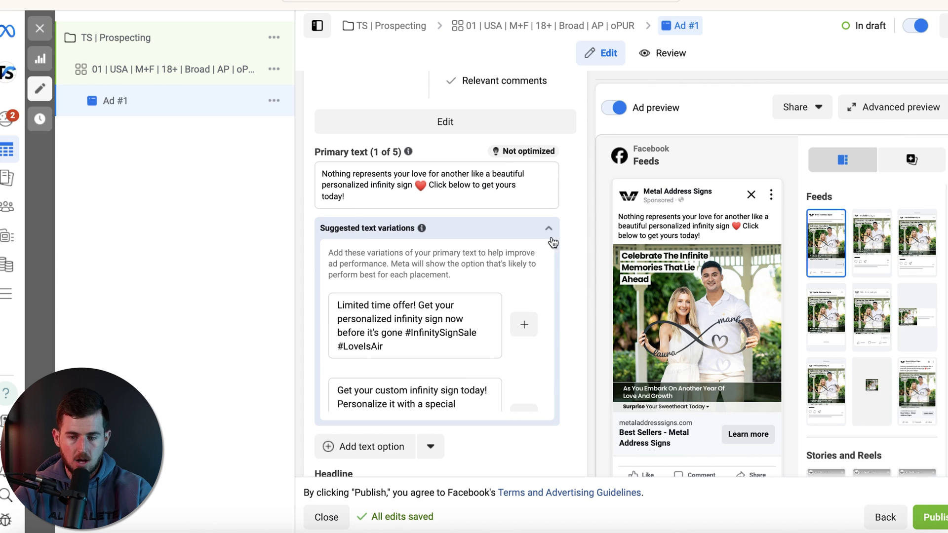
scroll(552, 310, "down", 6)
scroll(569, 322, "down", 3)
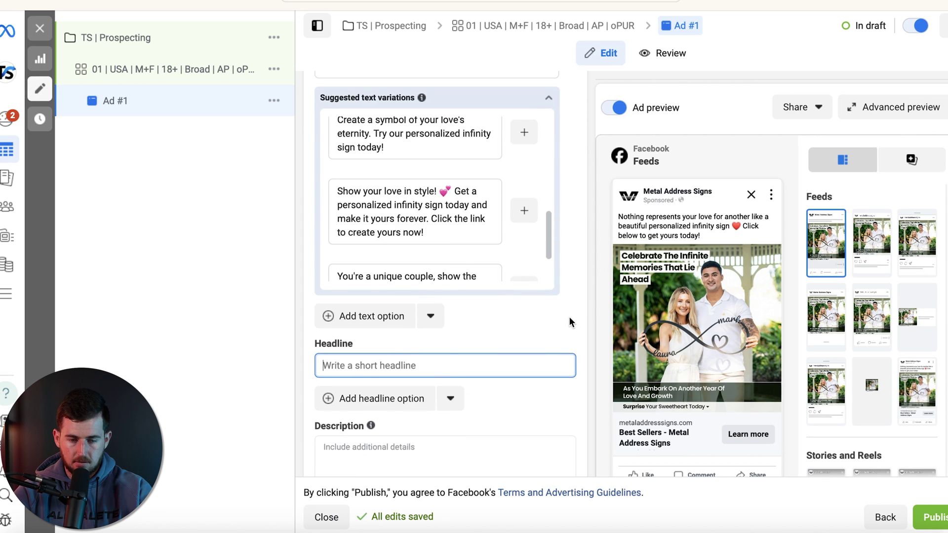
left_click(393, 358)
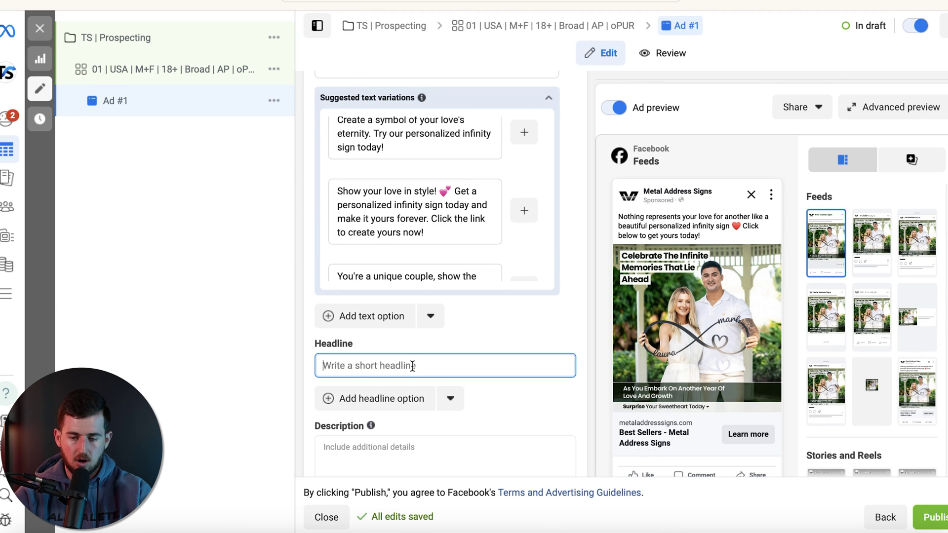
type("B")
key("BackSpace")
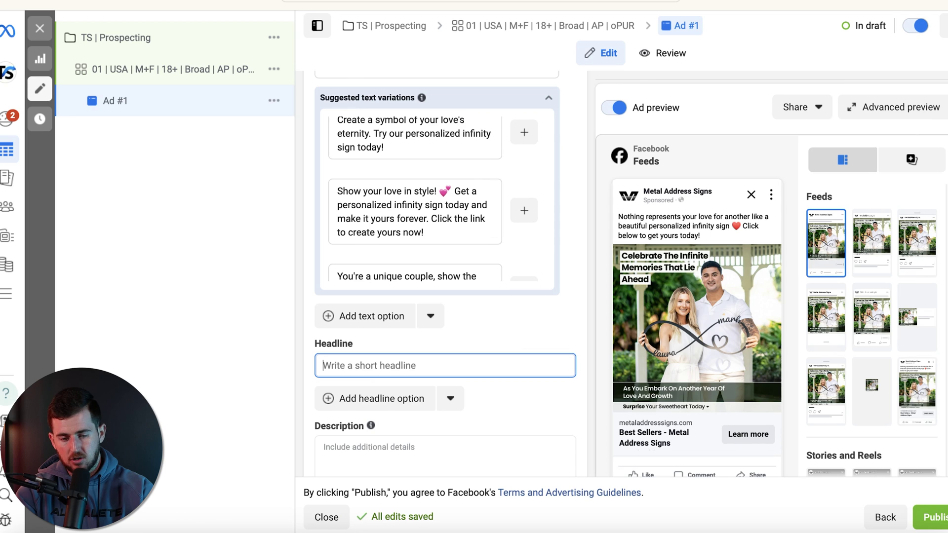
type("Get yours ")
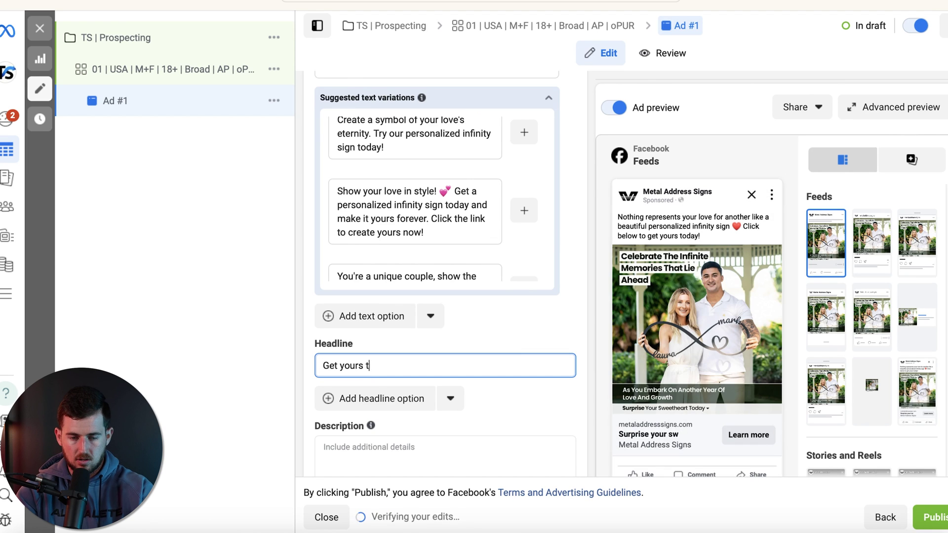
type("today and s")
key("BackSpace")
key("BackSpace")
type("day and suprir")
key("BackSpace")
key("BackSpace")
key("BackSpace")
key("BackSpace")
type("rprise your sweetheart")
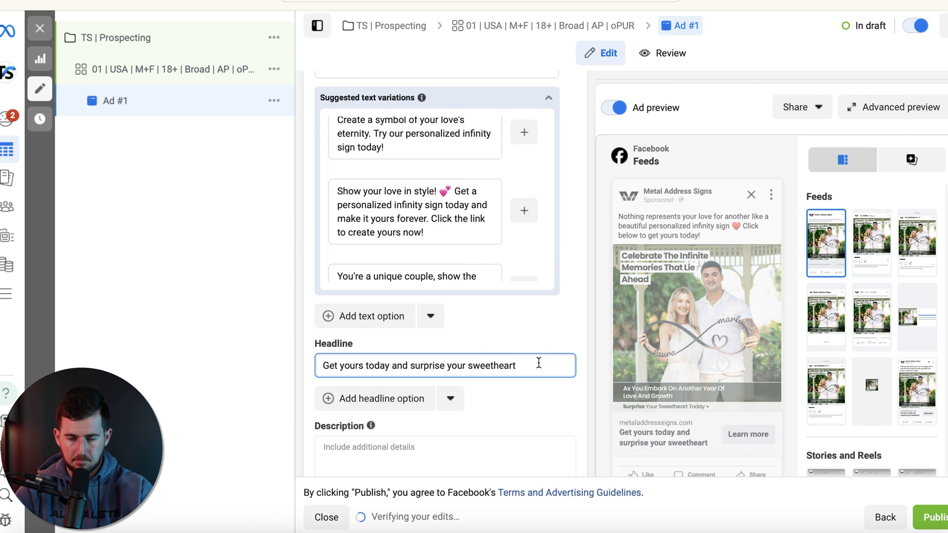
Replace the ad's headline with "Order now and get free shipping".
triple_click(528, 364)
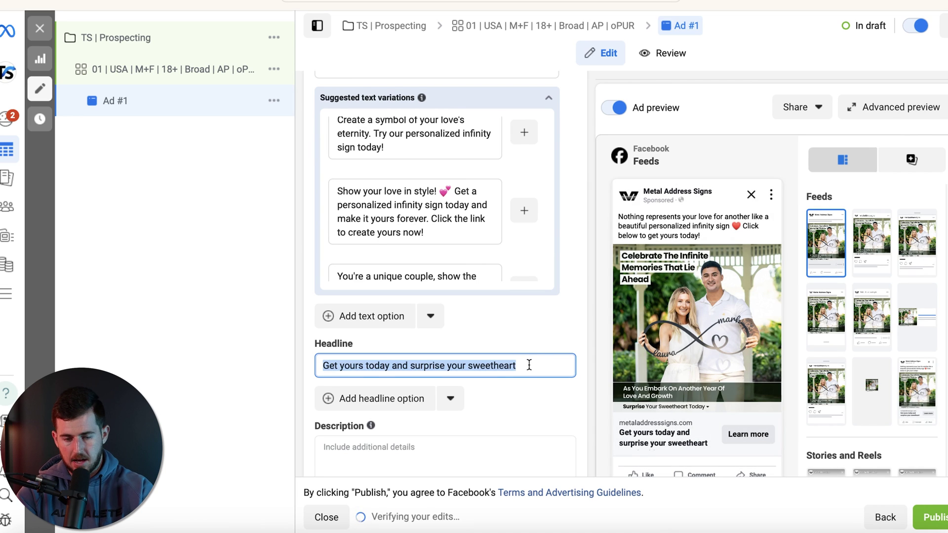
type("Order now and ge")
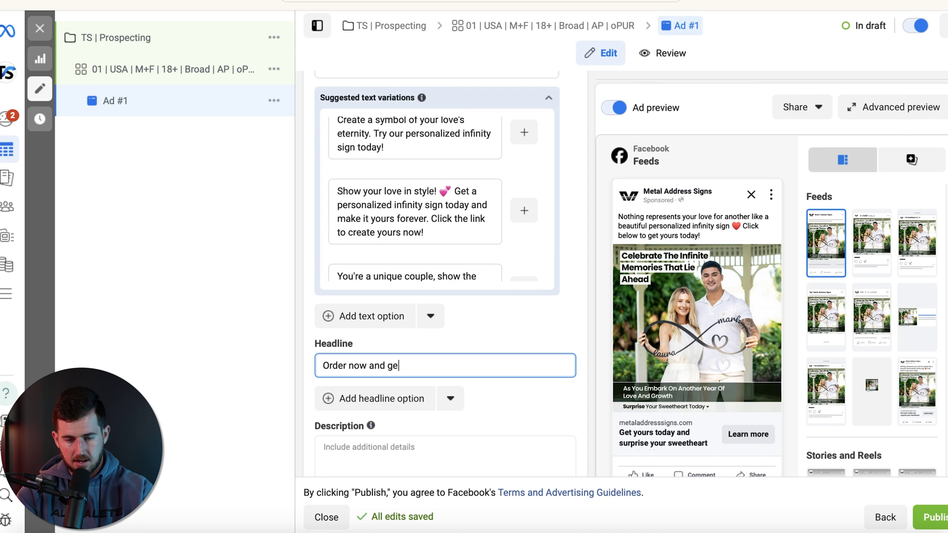
type("t free shipping")
Set the ad's call to action to Shop now.
scroll(514, 331, "down", 5)
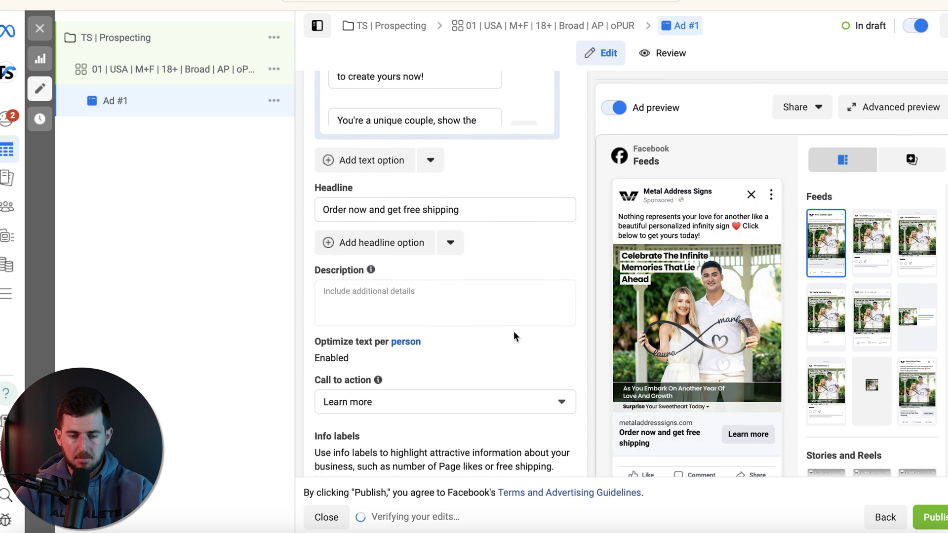
left_click(436, 326)
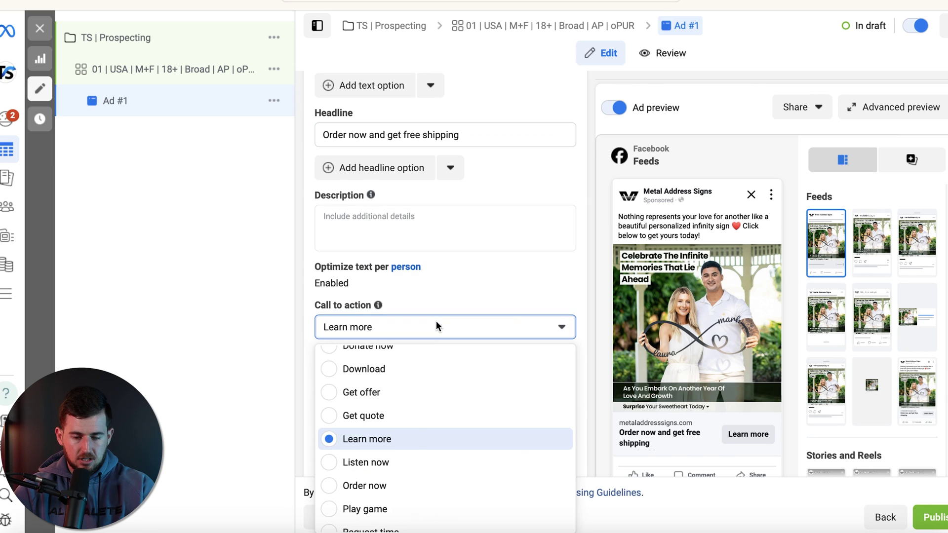
scroll(413, 476, "down", 3)
left_click(403, 484)
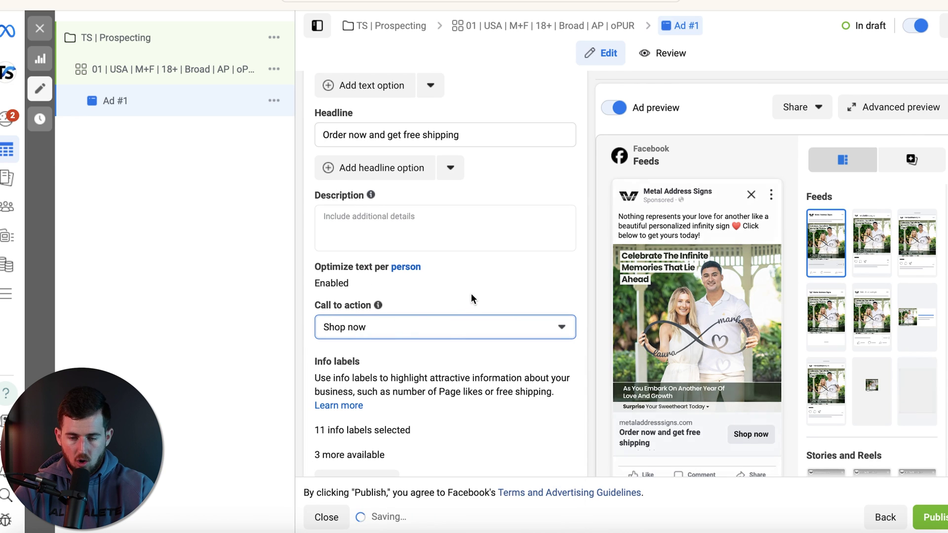
Check the destination and tracking settings, duplicate Ad #1 and rename the copy Ad #2.
scroll(473, 292, "down", 12)
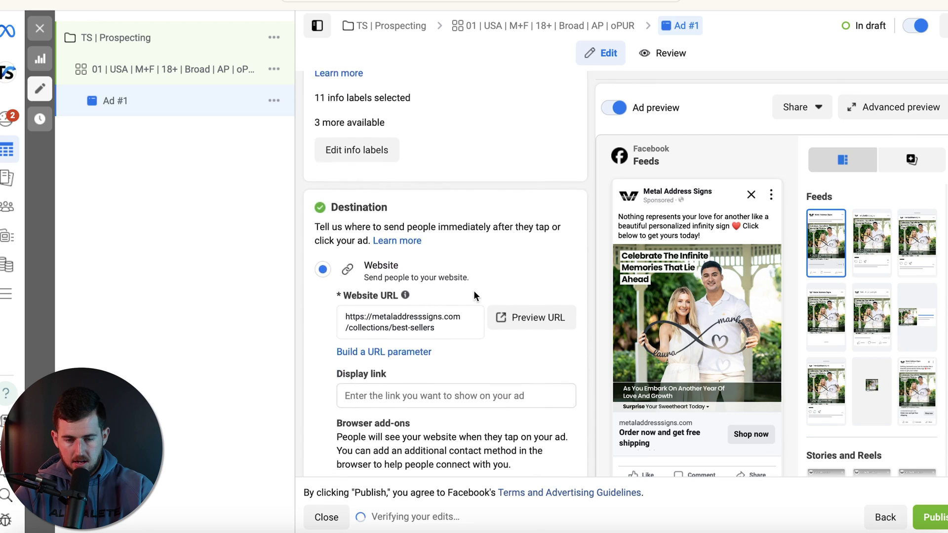
scroll(473, 290, "down", 4)
scroll(473, 290, "up", 5)
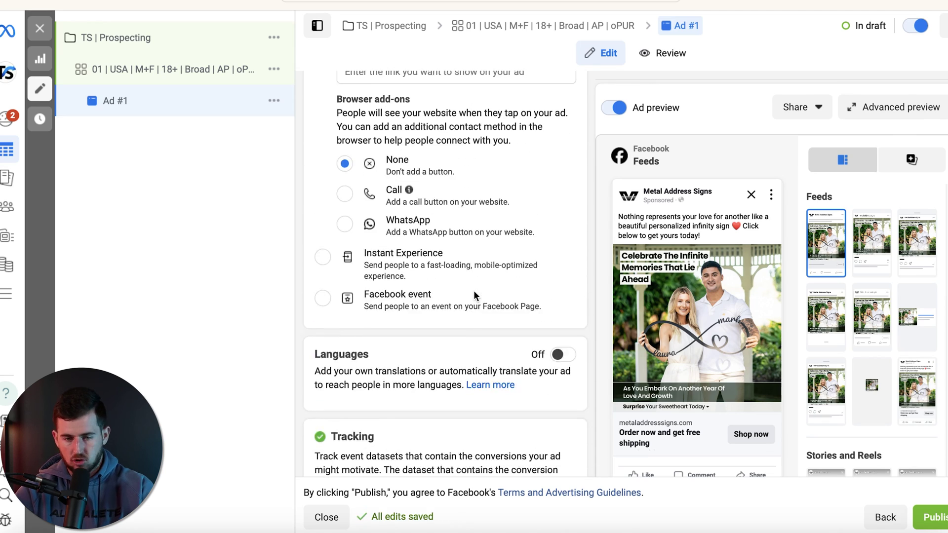
scroll(474, 294, "down", 8)
scroll(473, 295, "down", 3)
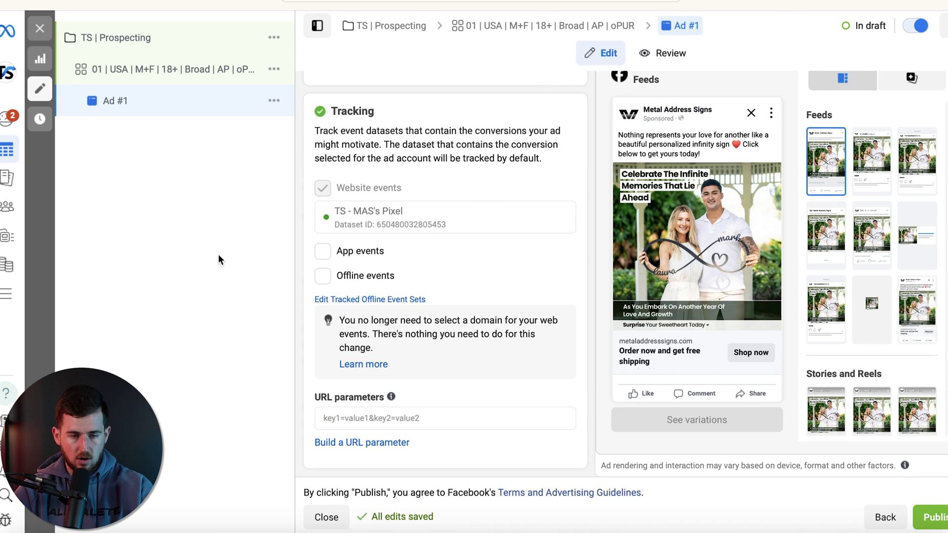
key("ctrl+d")
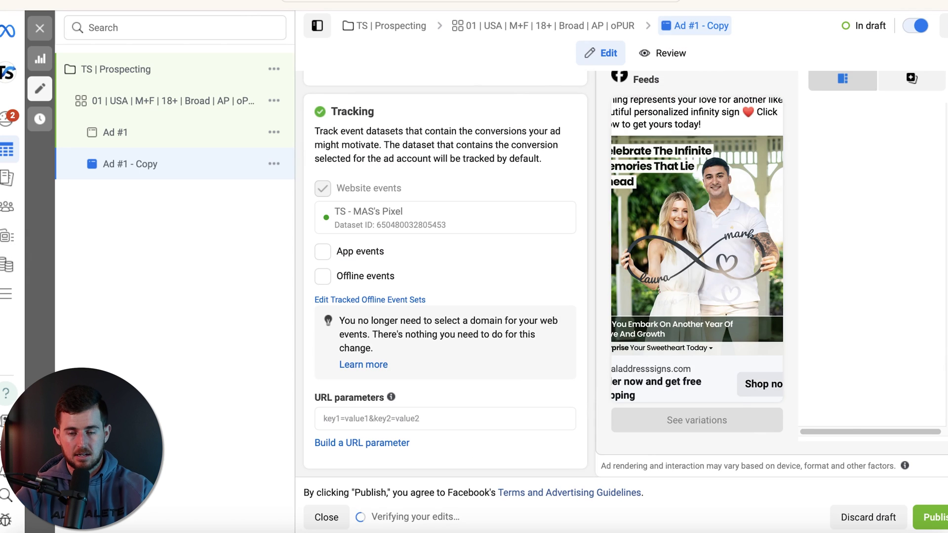
scroll(408, 197, "up", 15)
scroll(385, 157, "up", 2)
left_click_drag(345, 85, 435, 95)
type("2")
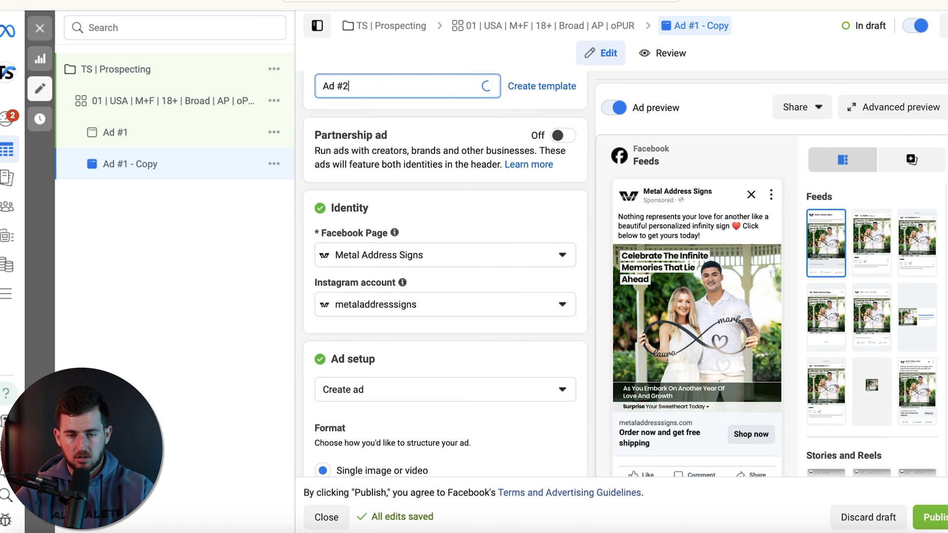
left_click(405, 60)
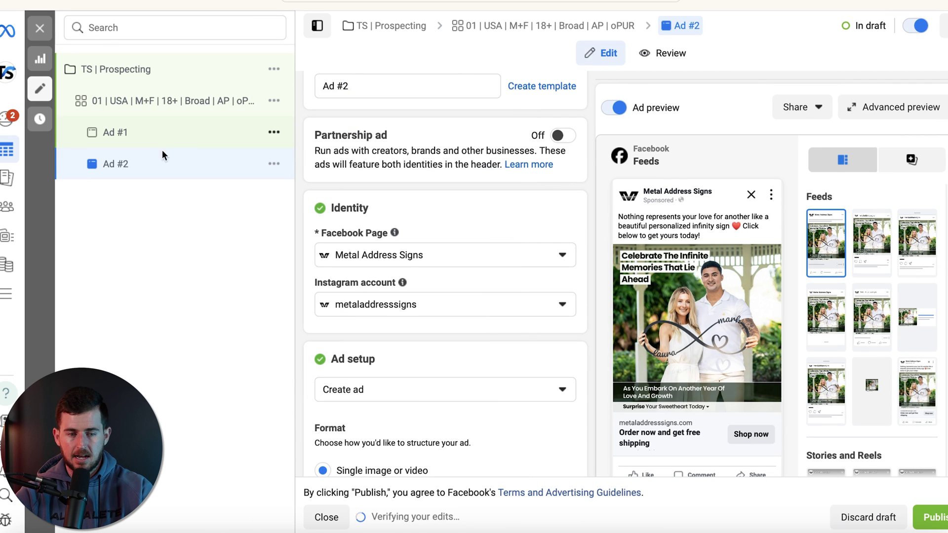
Remove the inherited image from the creative of Ad #2.
left_click(162, 144)
left_click(164, 166)
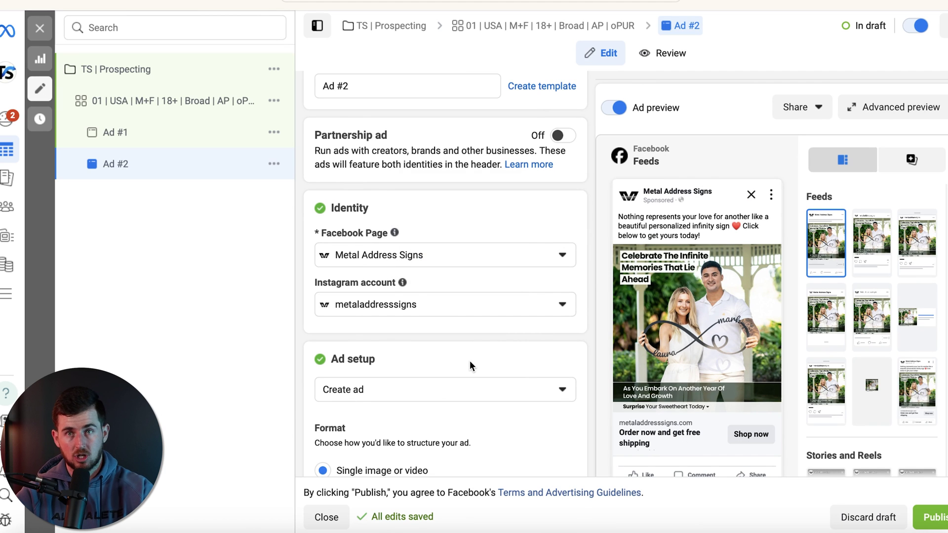
scroll(469, 361, "down", 8)
left_click(563, 325)
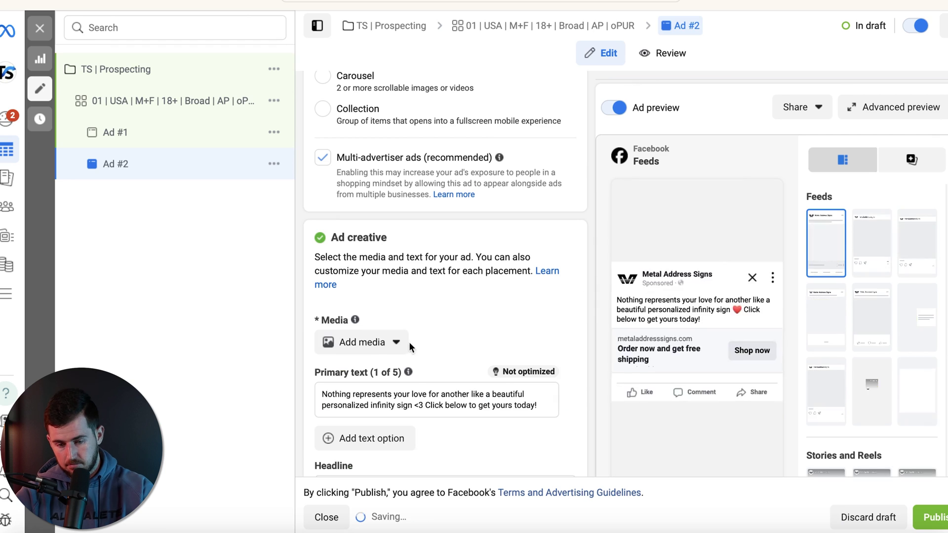
Add the account image #200 - 2.png to Ad #2, with the original crop for Stories and Reels, and finish the media setup.
left_click(363, 342)
left_click(356, 374)
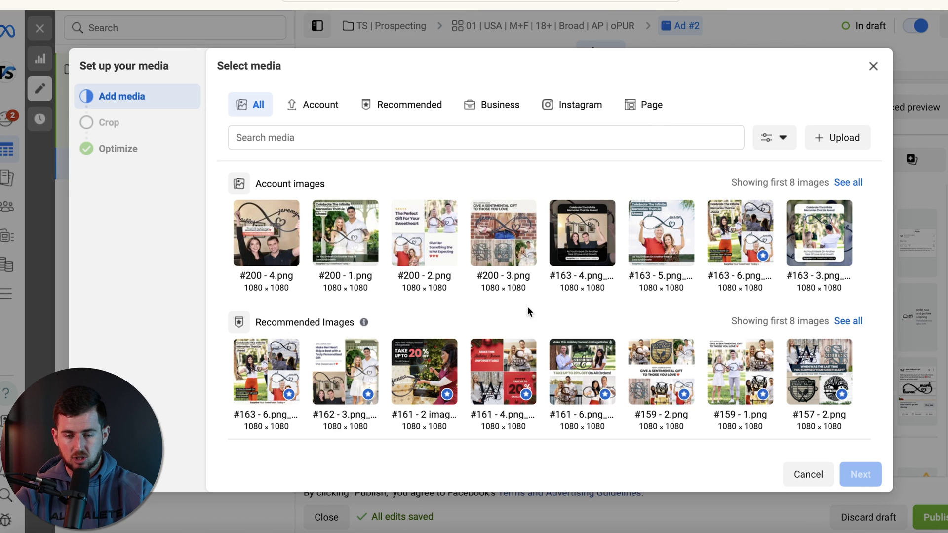
left_click(504, 234)
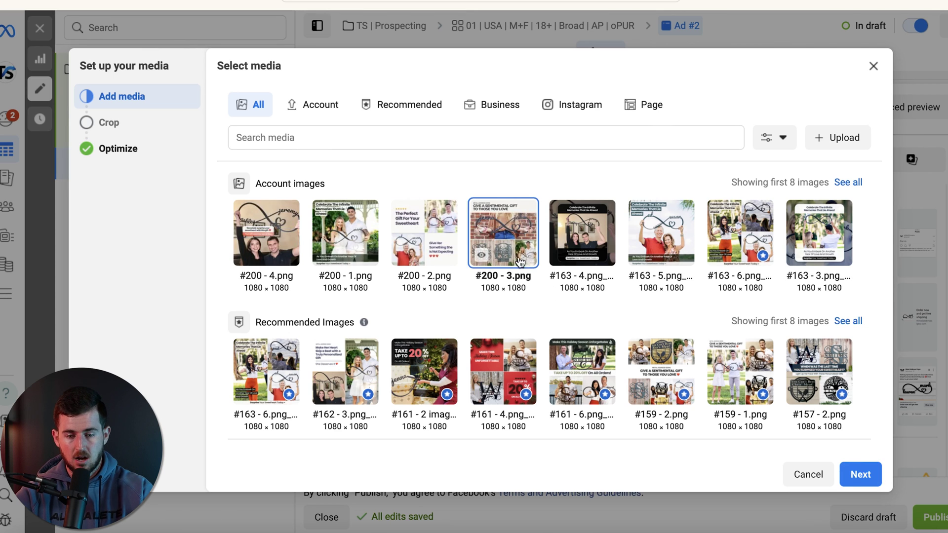
left_click(859, 473)
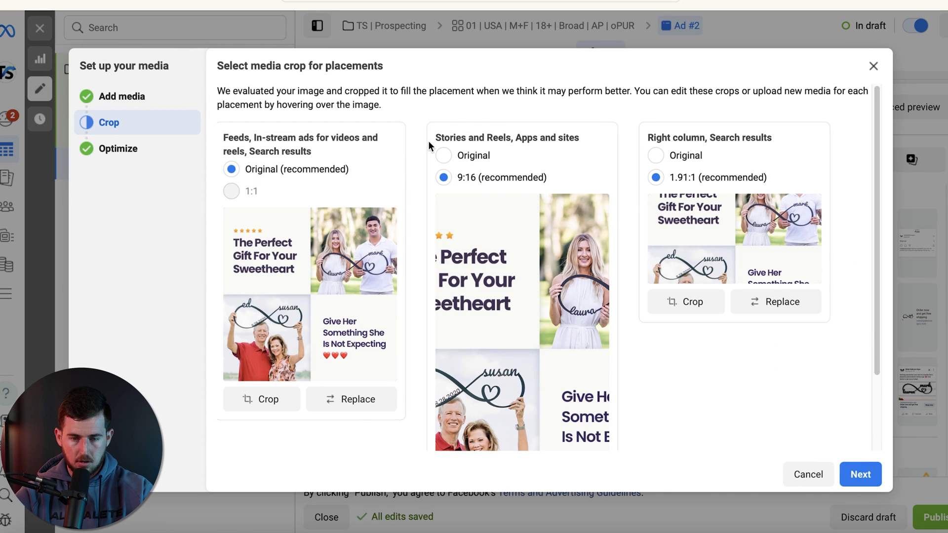
left_click(440, 154)
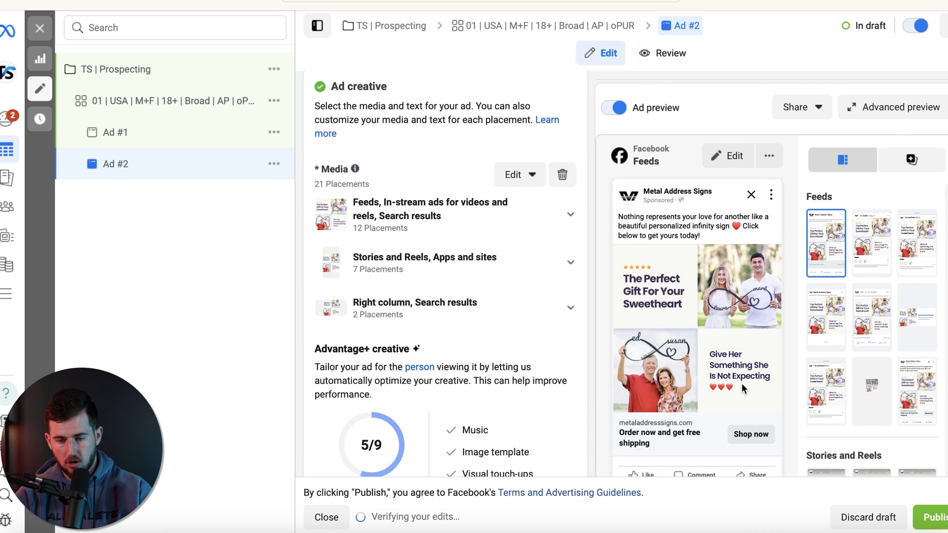
Set Ad #2's primary text to "Guys, if you want to make her scream this valentines day, make sure to get her this personalized infinity sign <3".
scroll(500, 361, "down", 3)
scroll(500, 361, "down", 4)
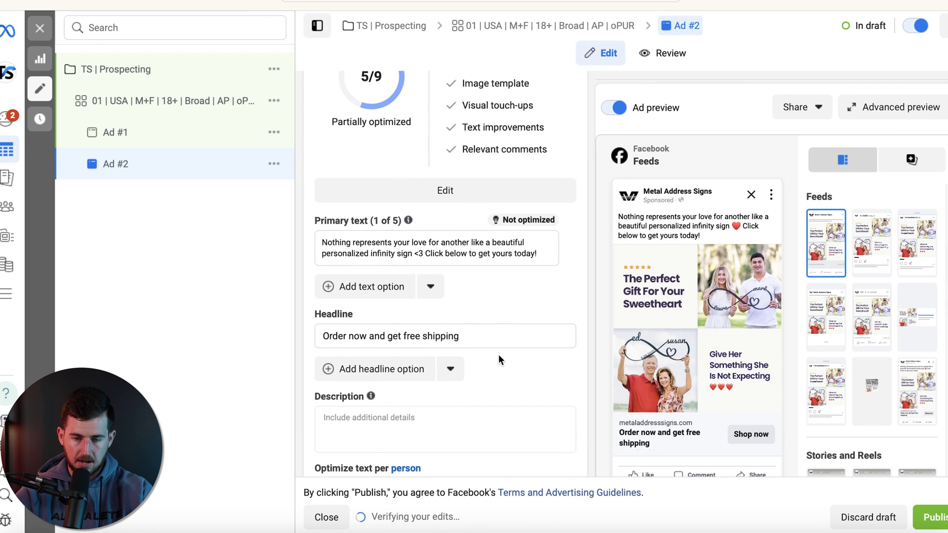
left_click(466, 253)
key("super+a")
key("BackSpace")
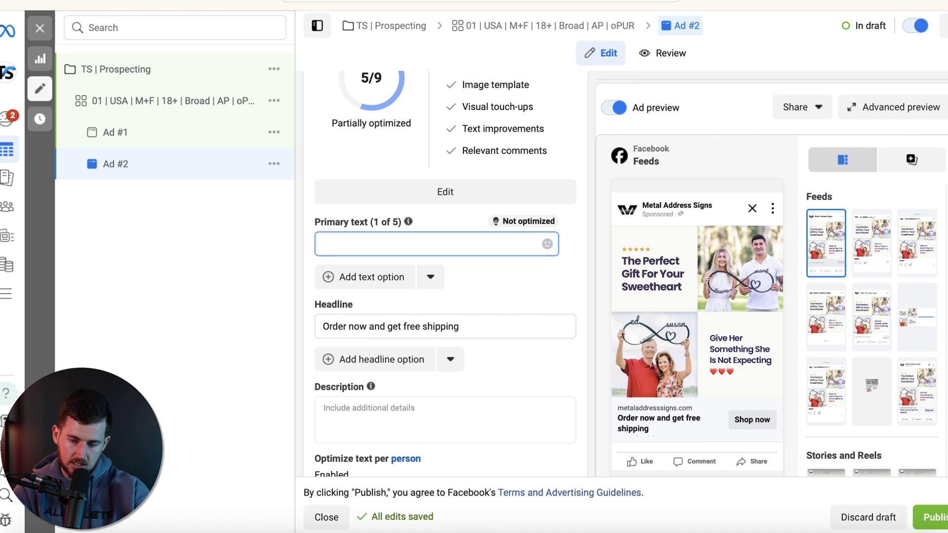
type("Guys, if you")
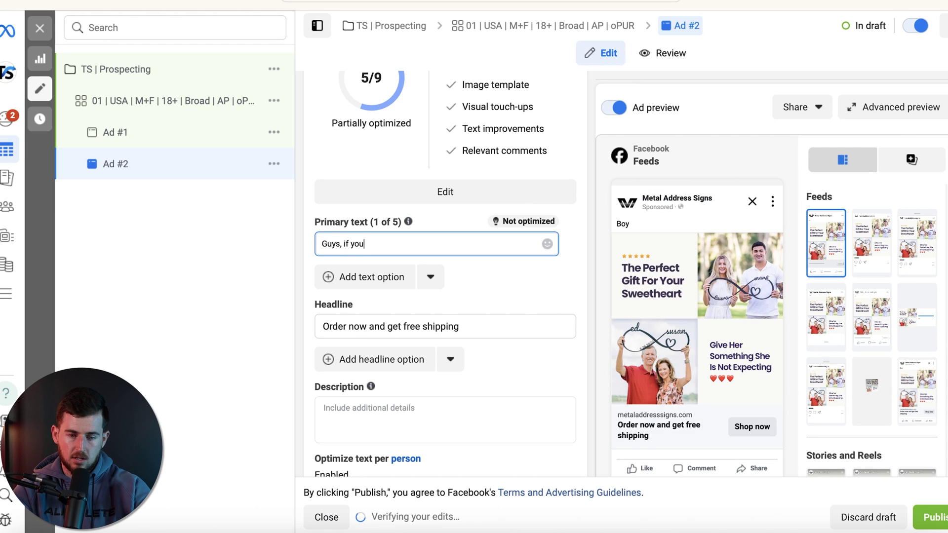
type(" want to make her")
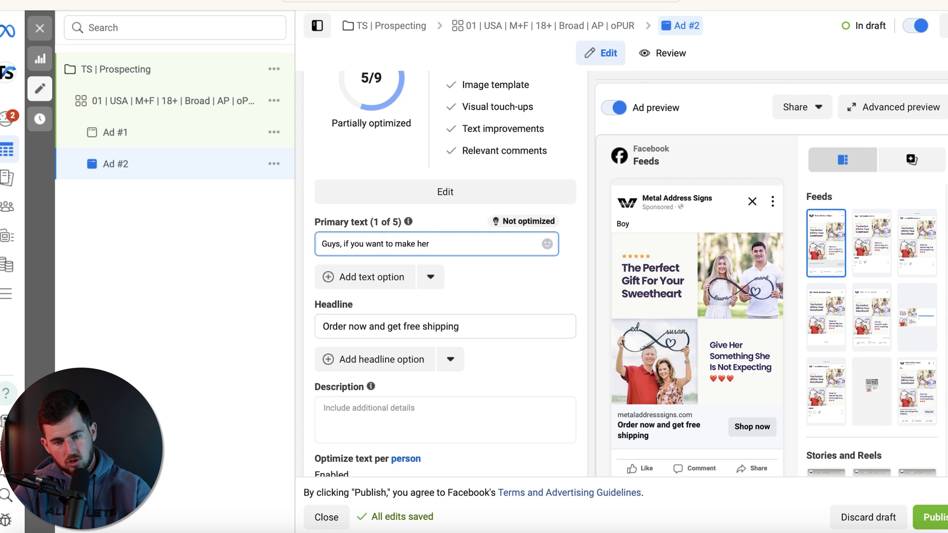
type(" scream this vale")
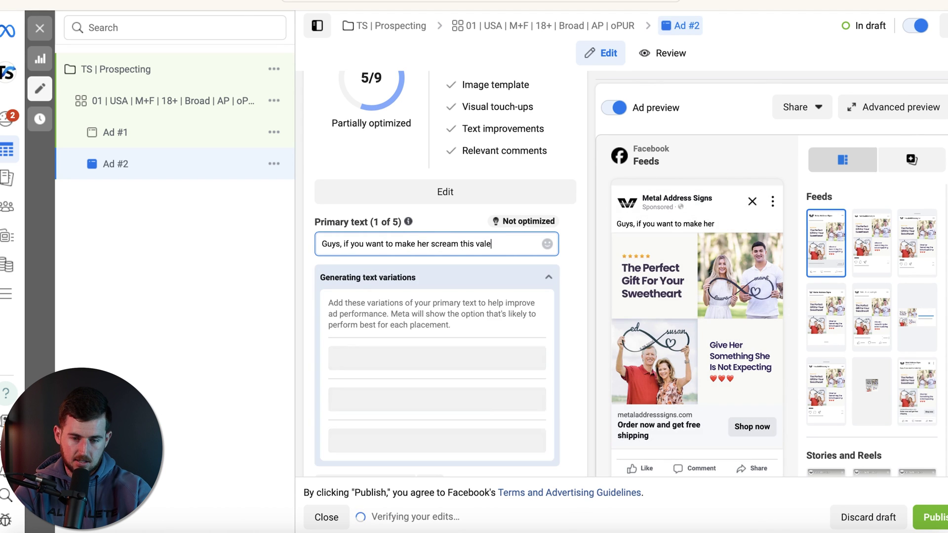
type("ntines day ")
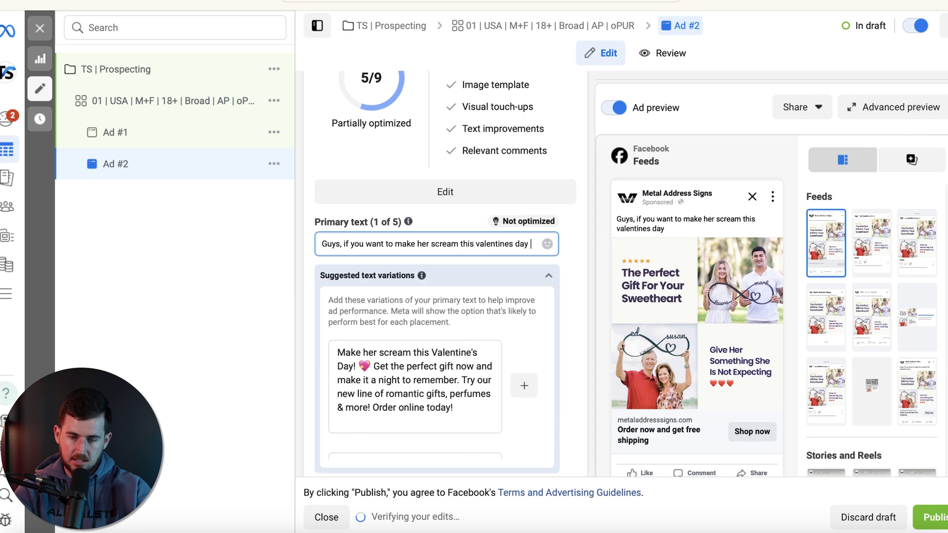
type(", make sure to get her this personalized infinity sign <3")
scroll(363, 291, "down", 5)
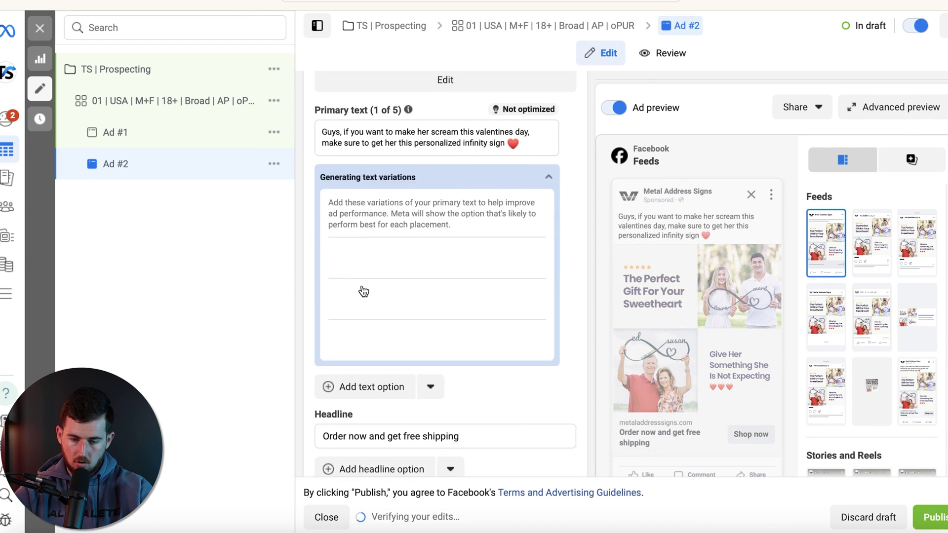
Duplicate Ad #2 and rename the copy Ad #3.
scroll(363, 292, "down", 3)
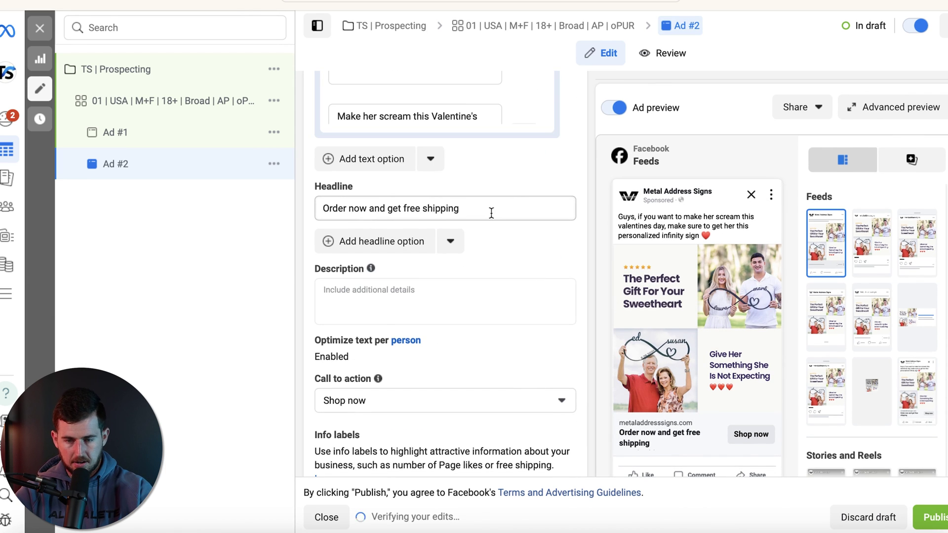
key("super+d")
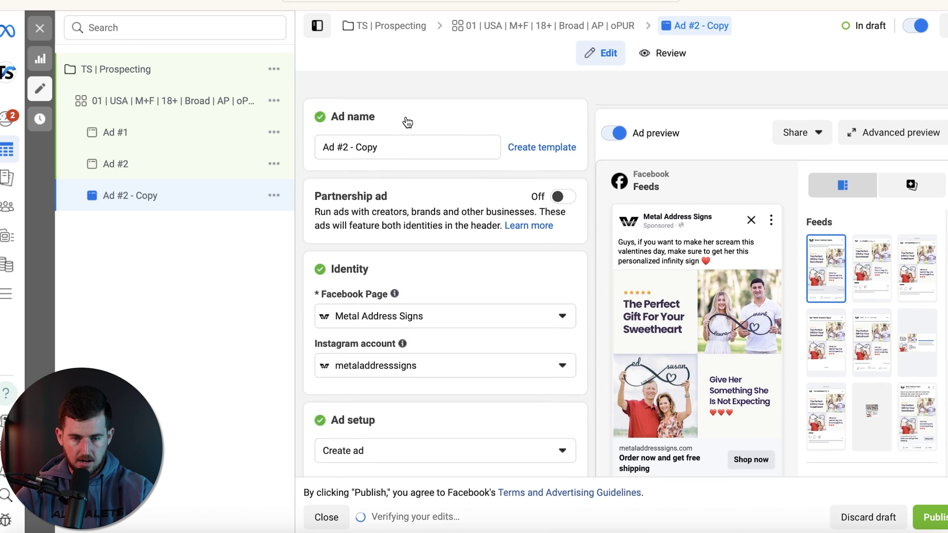
left_click_drag(343, 127, 390, 127)
type("3")
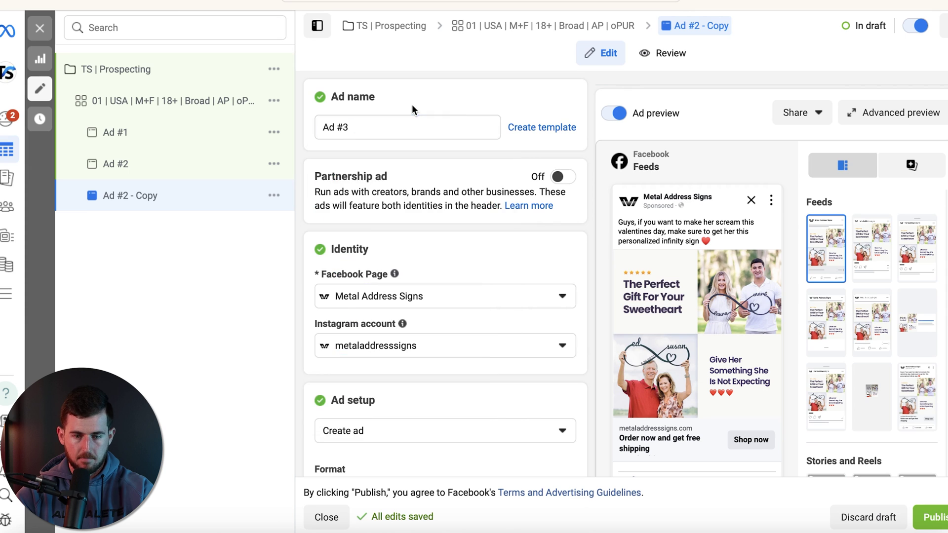
Replace the inherited image in Ad #3 with the video #200 - 5.mp4 and finish the media setup.
scroll(498, 218, "down", 5)
scroll(498, 218, "down", 2)
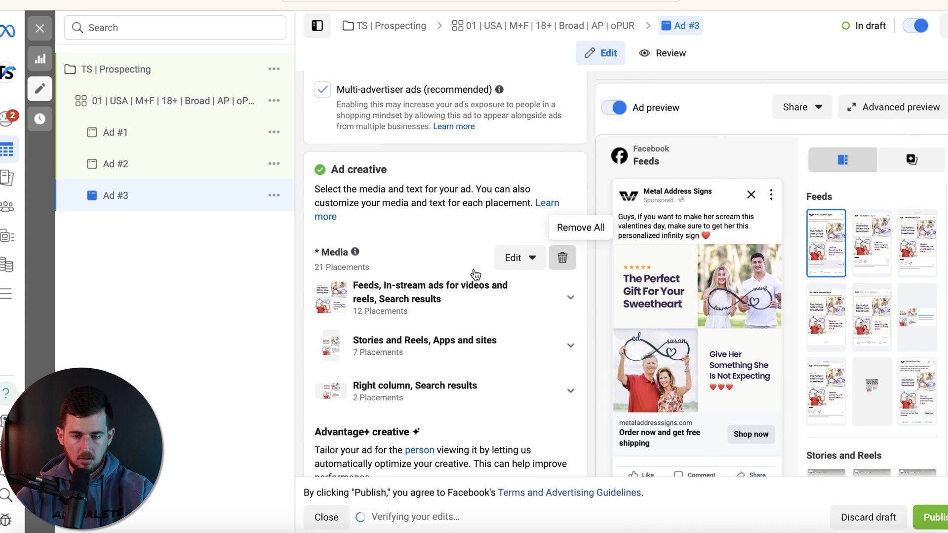
left_click(562, 258)
left_click(361, 275)
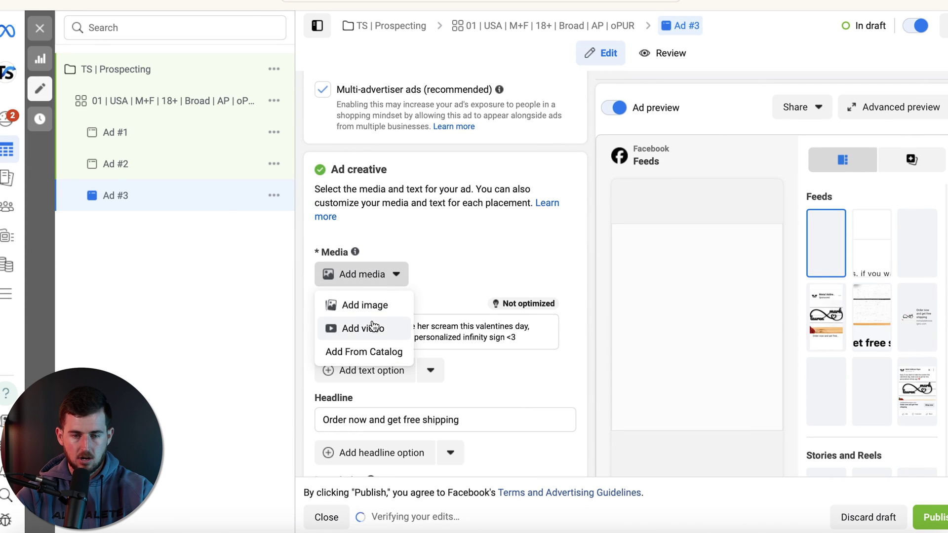
left_click(368, 328)
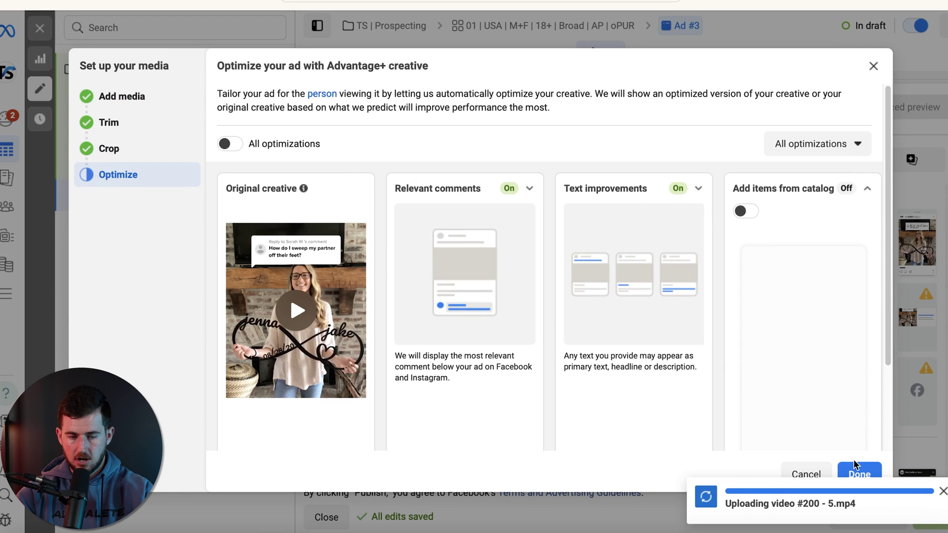
left_click(858, 471)
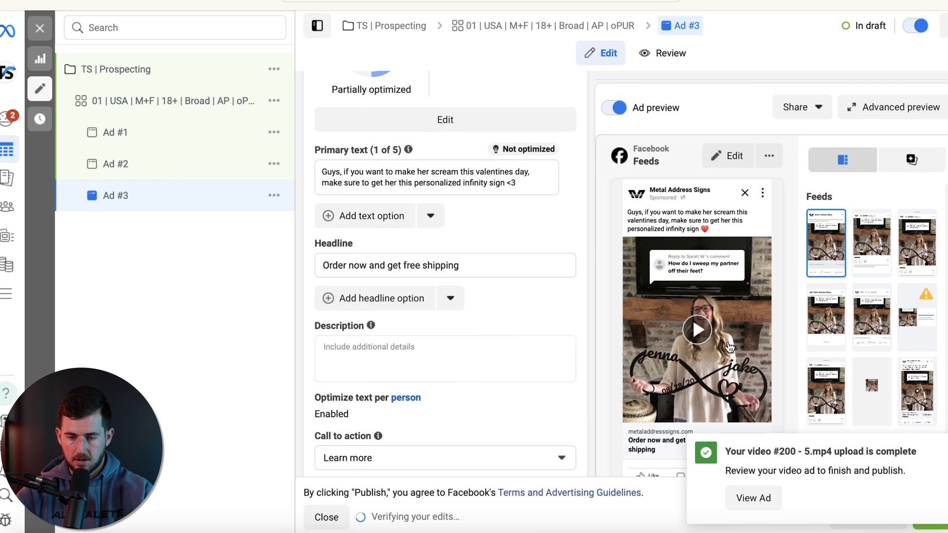
Set Ad #3's primary text to "If you want to make your partner fall in love with you again, watch this 👇".
left_click(632, 411)
triple_click(372, 175)
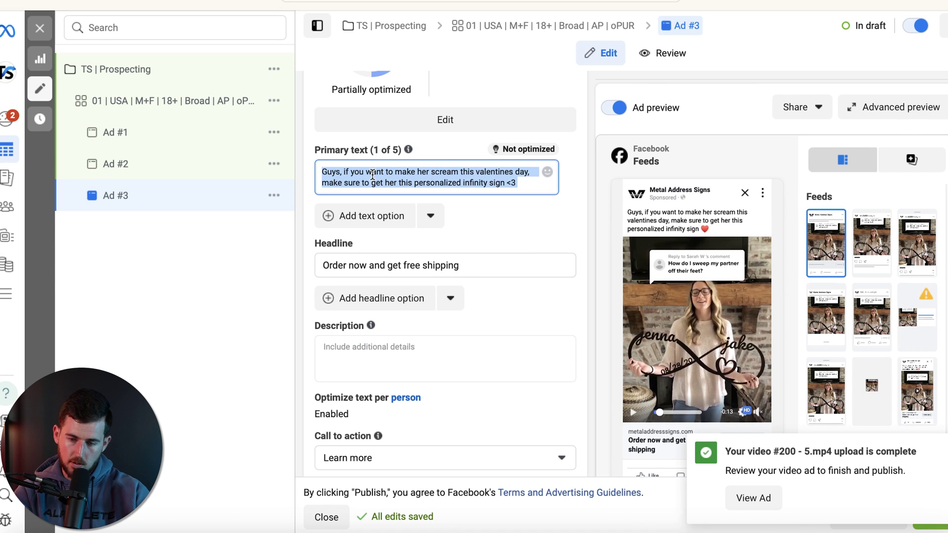
type("If you want ")
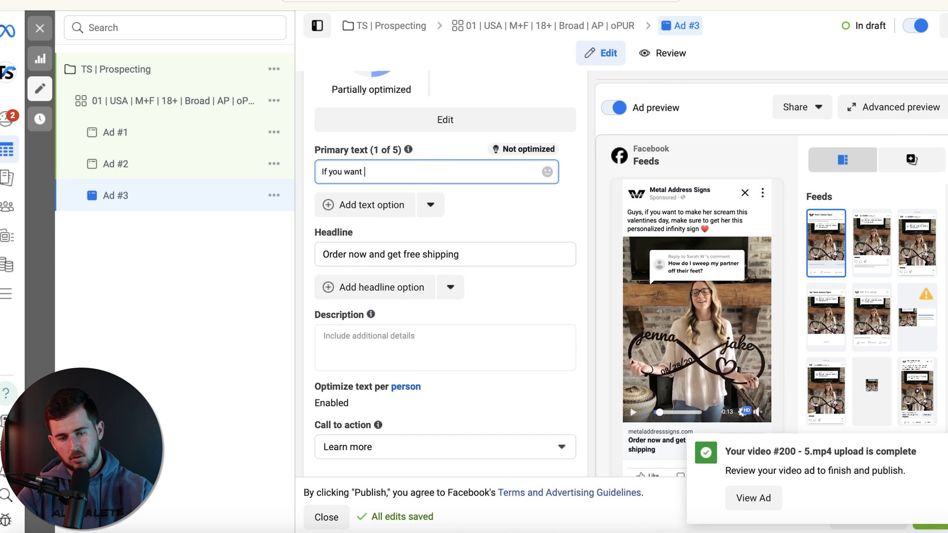
type("to make your partner fall in love with you again, watch this")
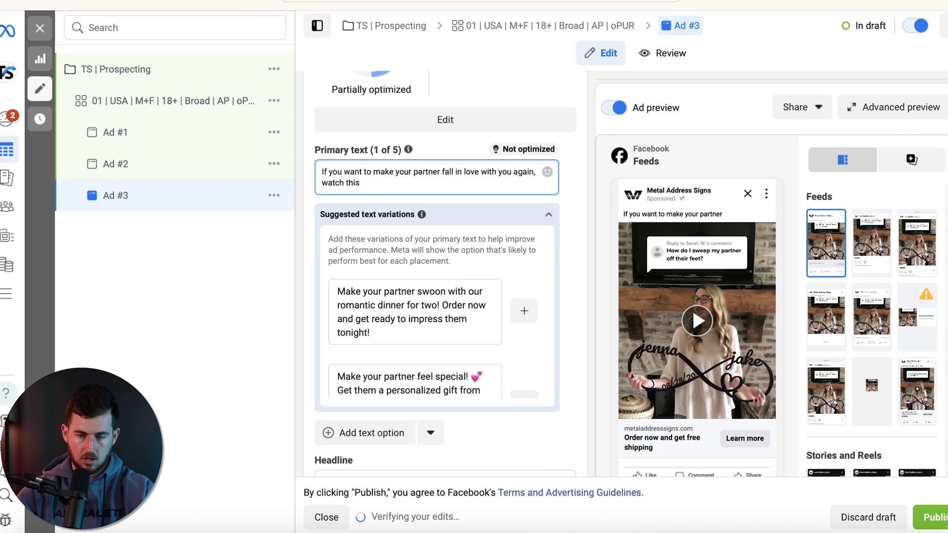
left_click(547, 172)
left_click(493, 221)
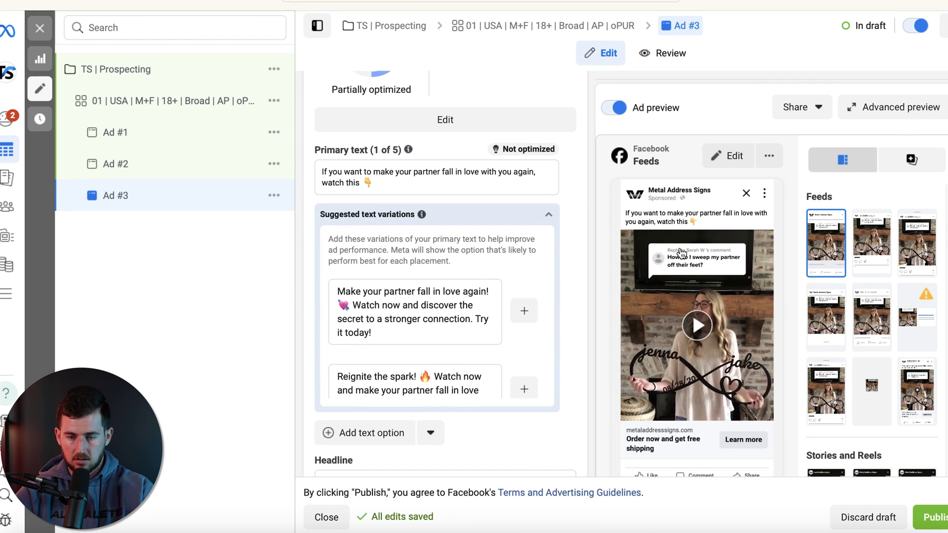
Replace "watch this" in Ad #3's primary text with "you need to see this", keeping the emoji.
scroll(459, 188, "down", 5)
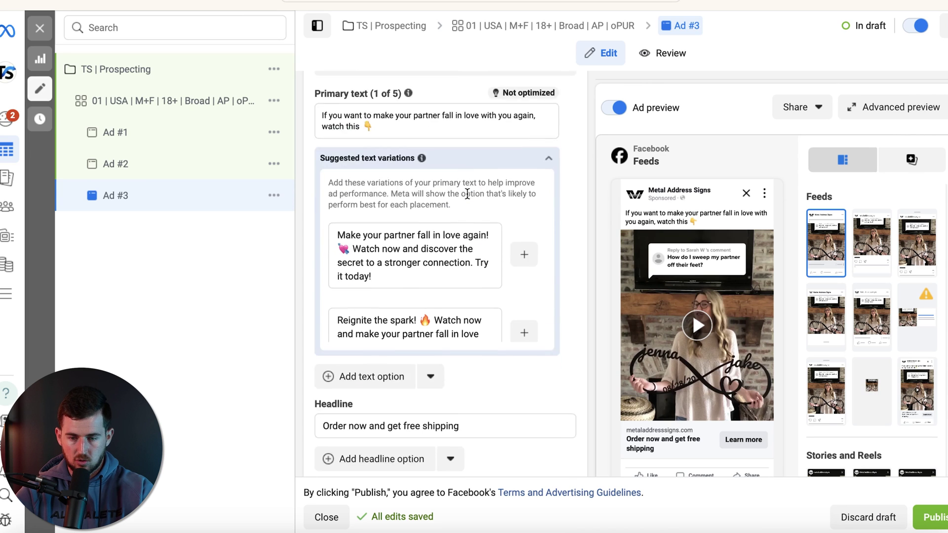
scroll(467, 194, "up", 5)
scroll(467, 193, "up", 3)
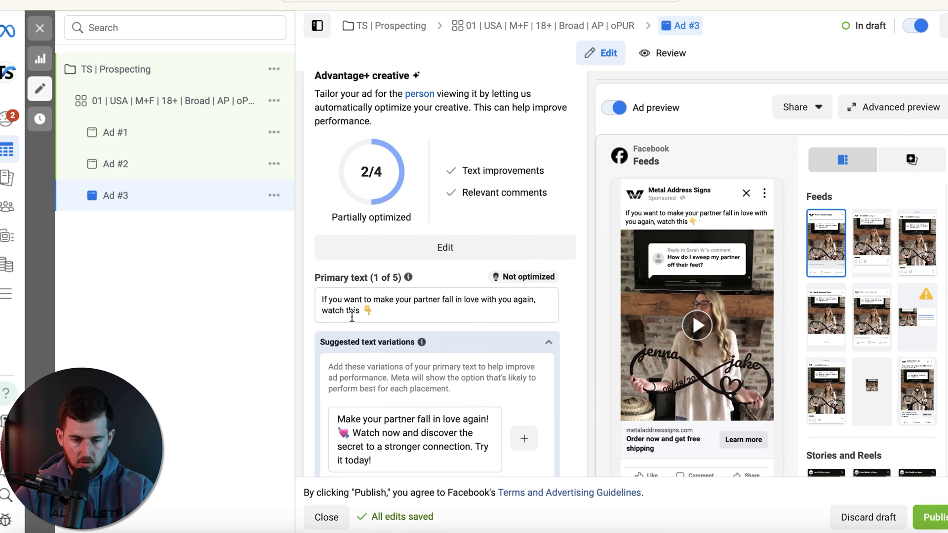
left_click_drag(360, 312, 322, 312)
type("you need to see this")
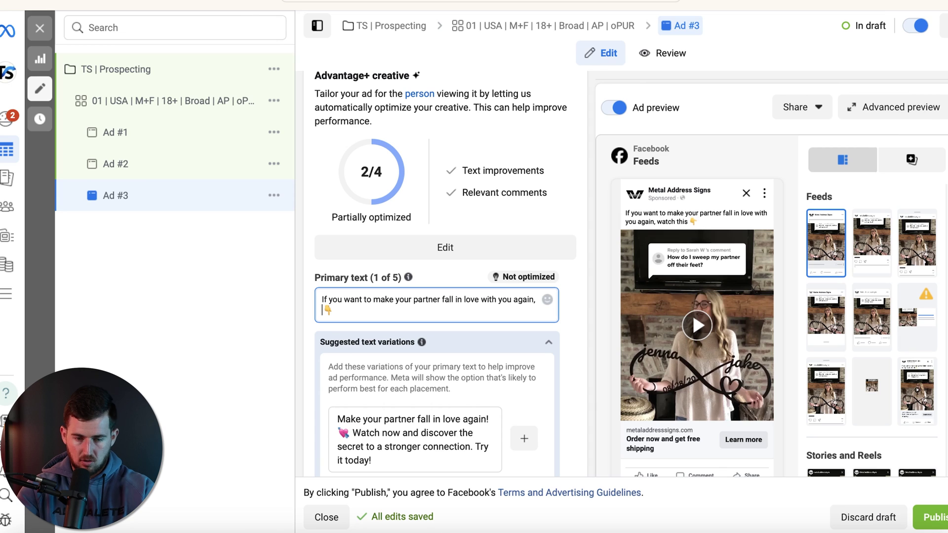
Close the ad editor and deselect Ad #3 in the ads list.
scroll(475, 346, "down", 4)
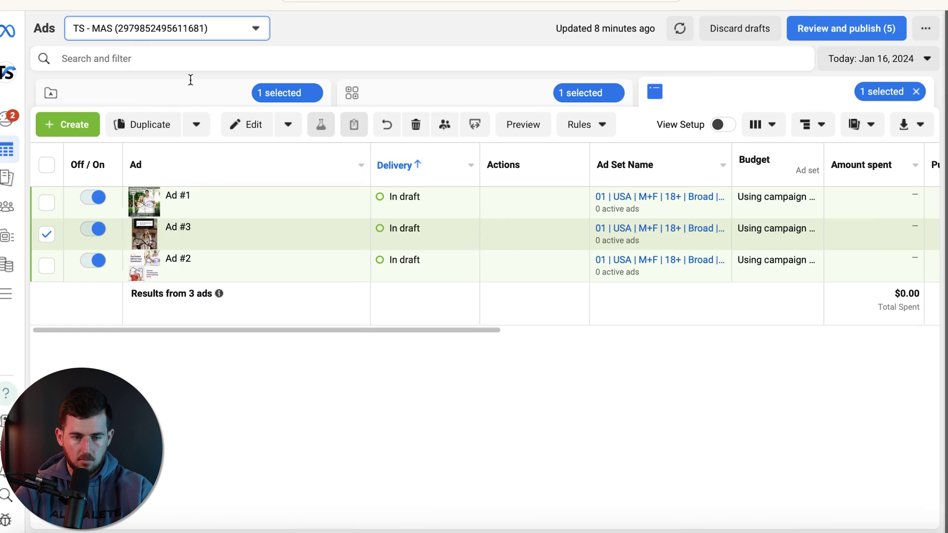
left_click(40, 28)
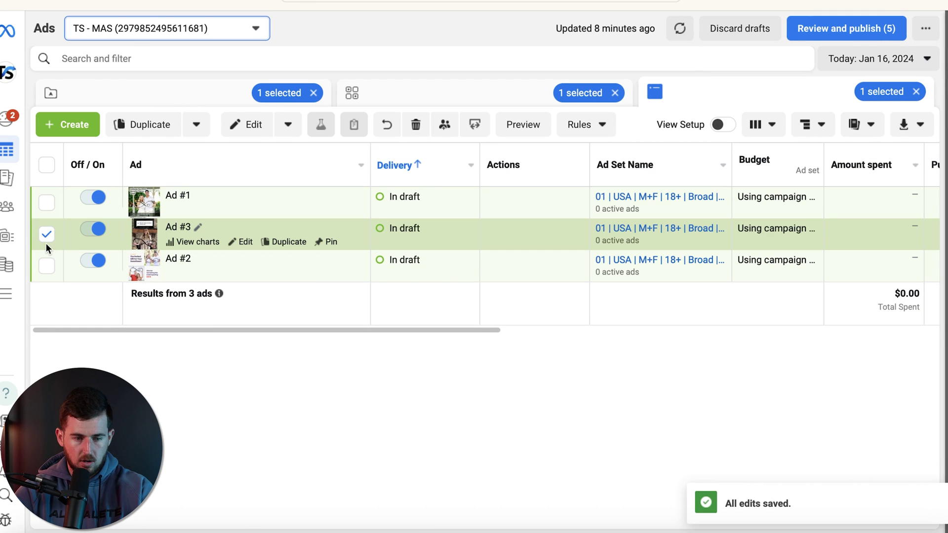
left_click(46, 238)
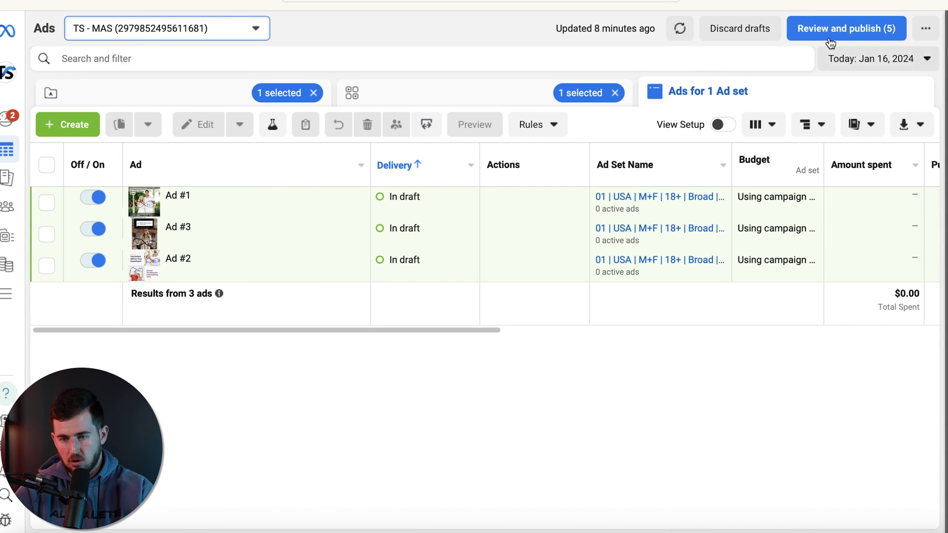
Check the Starting a new ad account flowchart in Lucidchart, then return to Meta Ads Manager and publish all the drafts.
left_click(630, 516)
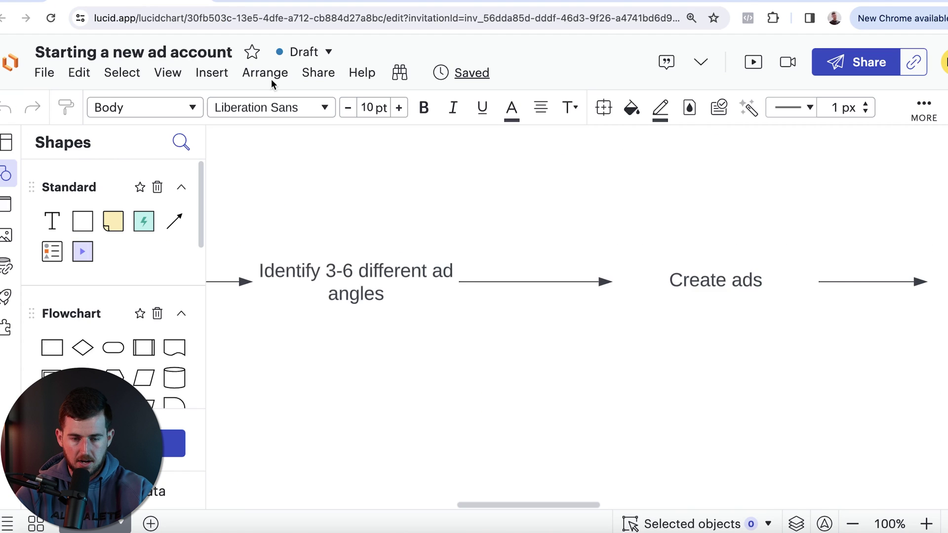
scroll(467, 288, "left", 5)
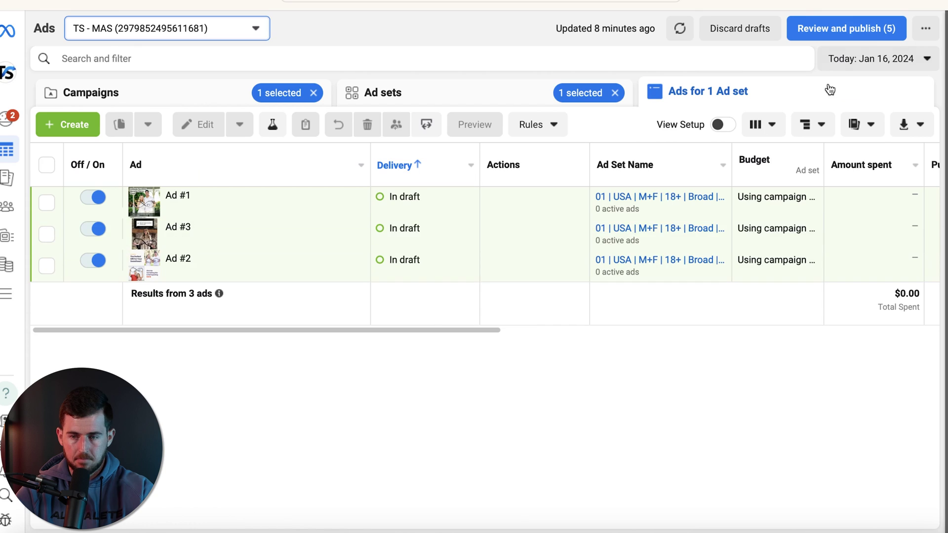
left_click(846, 28)
left_click(701, 374)
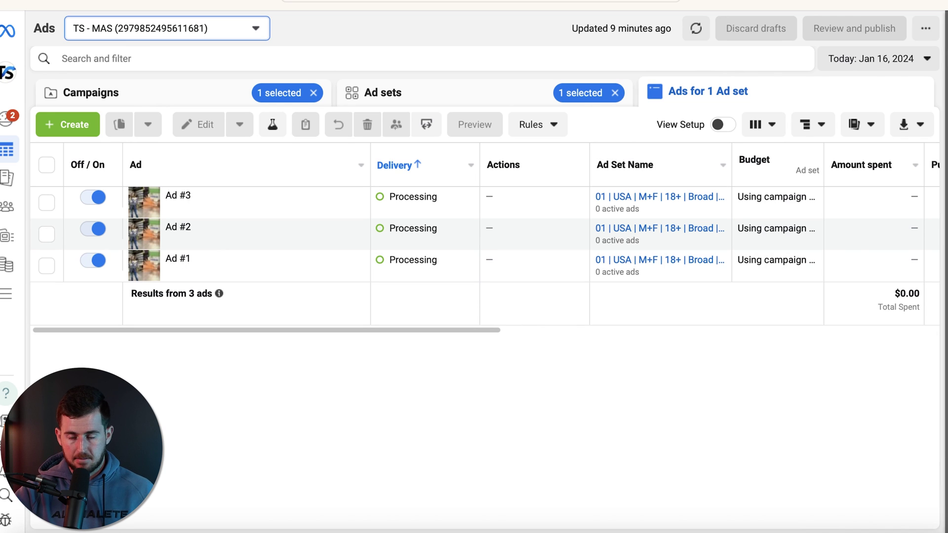
Refresh the ads table and examine the delivery status and performance columns of the three published ads.
left_click(697, 30)
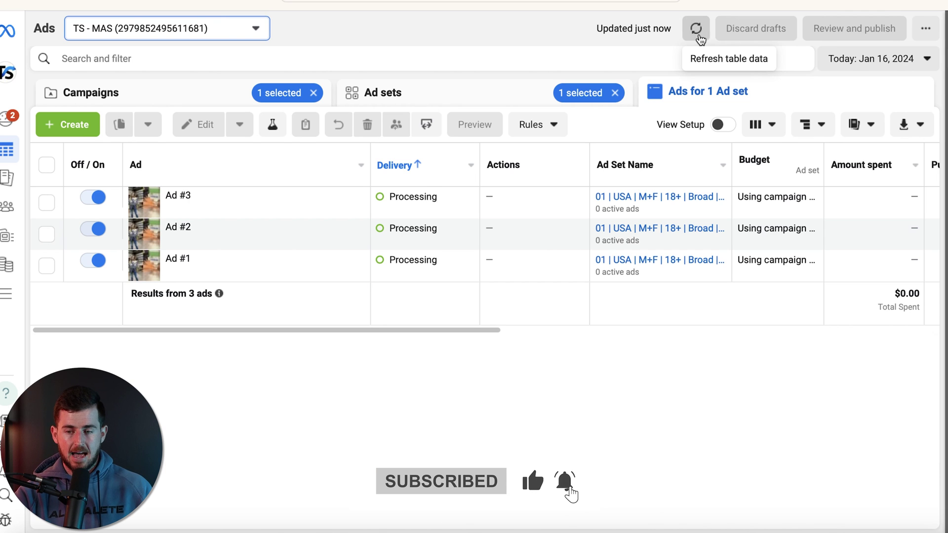
left_click(696, 28)
scroll(394, 272, "right", 5)
scroll(395, 273, "left", 5)
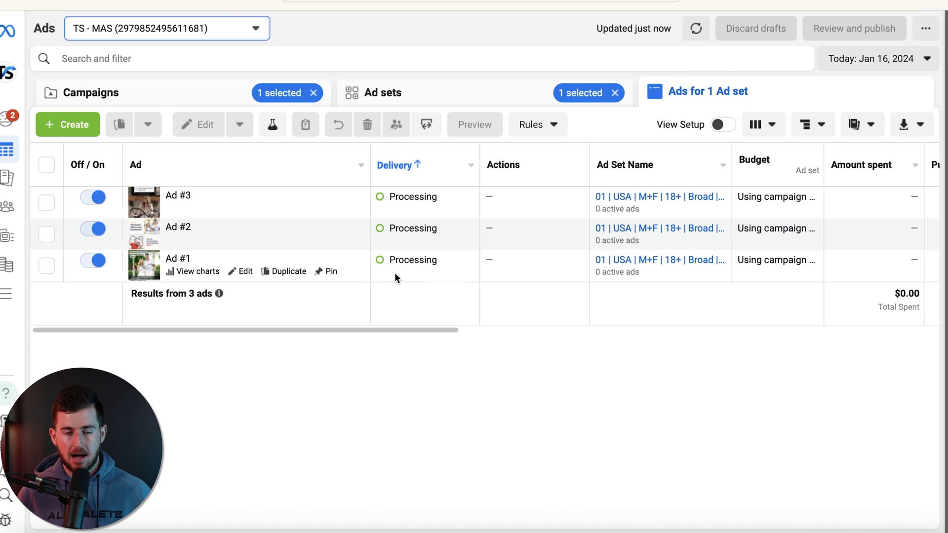
left_click(704, 34)
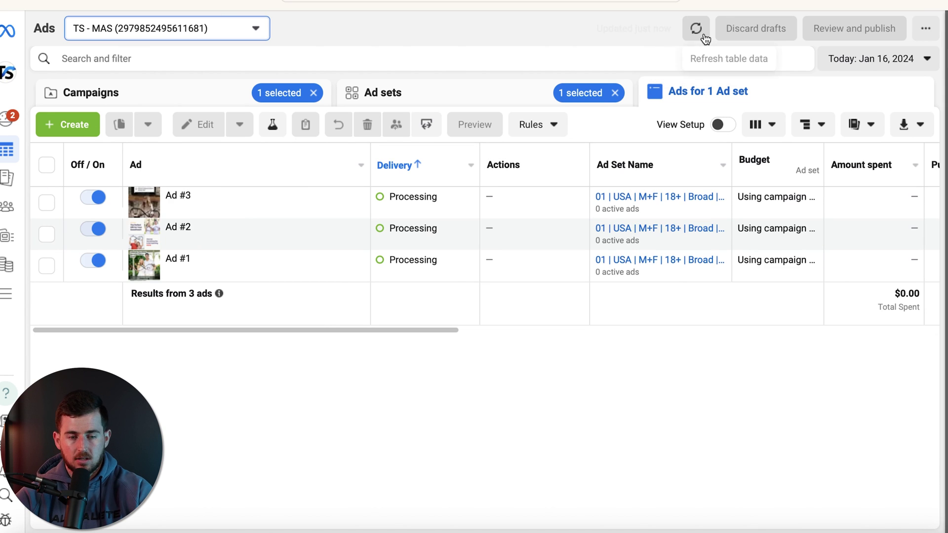
left_click_drag(370, 331, 648, 368)
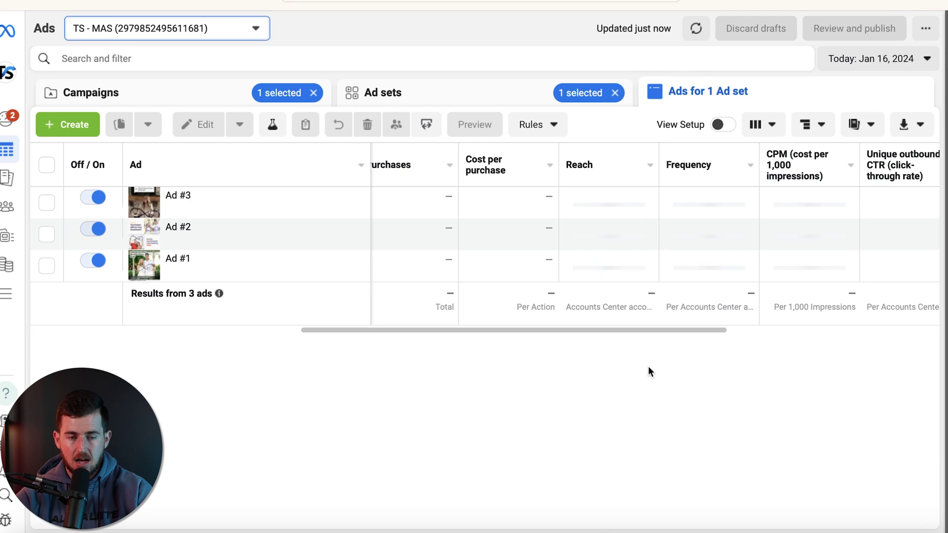
scroll(415, 283, "left", 15)
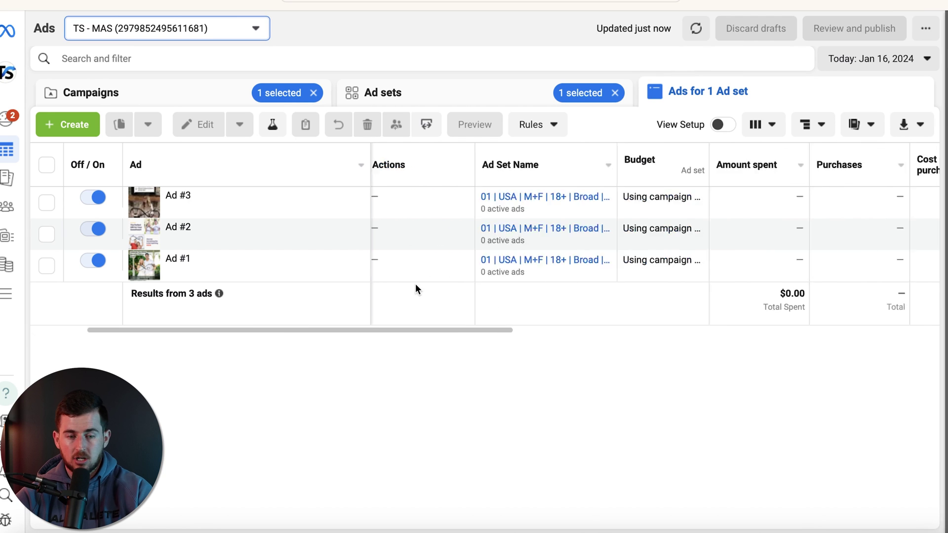
Refresh the campaign's ad set list, examine its performance columns and deselect the broad US ad set.
left_click(46, 203)
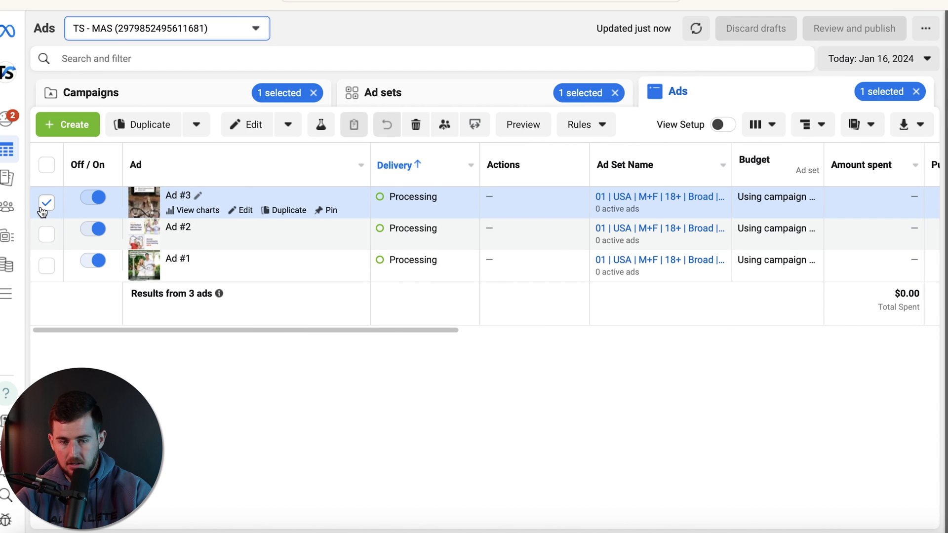
left_click(44, 207)
left_click(500, 103)
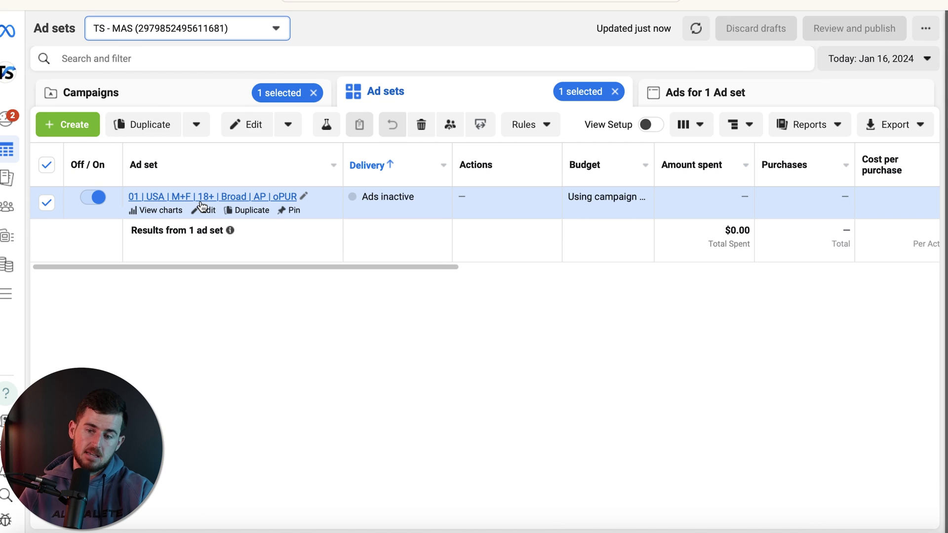
left_click(696, 28)
scroll(333, 264, "right", 3)
scroll(333, 260, "left", 5)
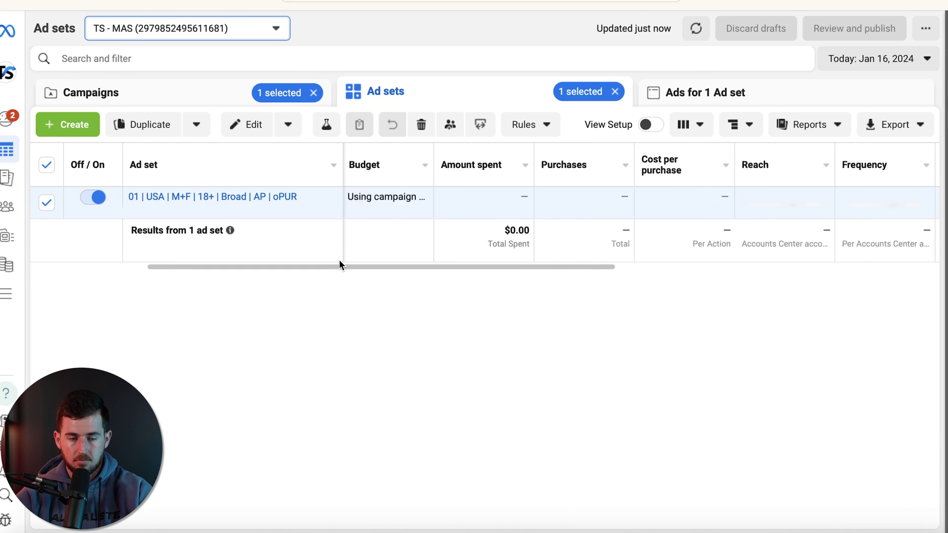
left_click(46, 203)
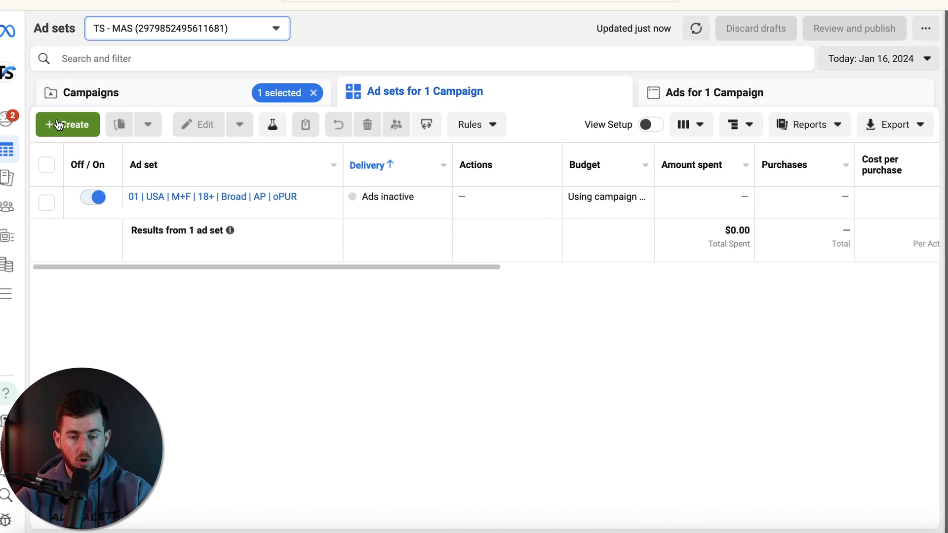
Open the ads of the broad US ad set and preview Ad #3 with its video and text.
mouse_move(213, 193)
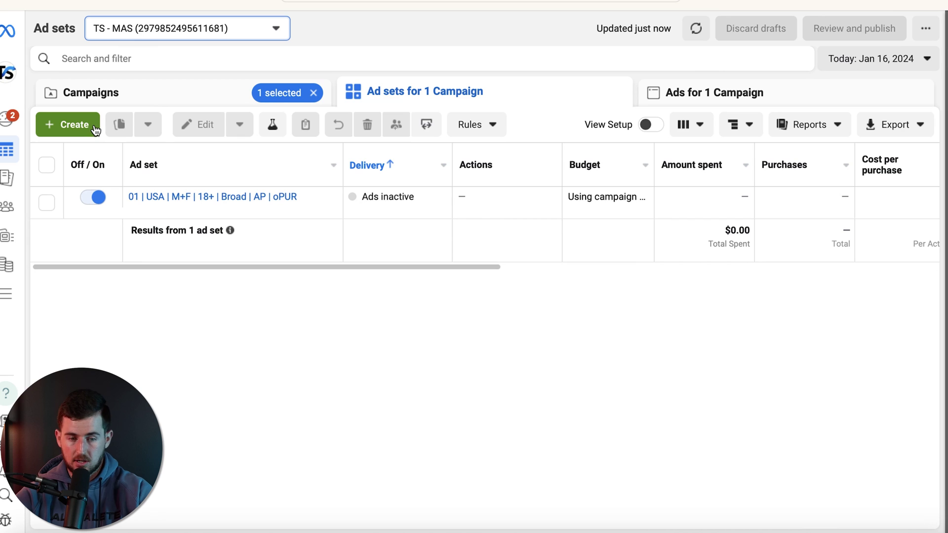
left_click(222, 195)
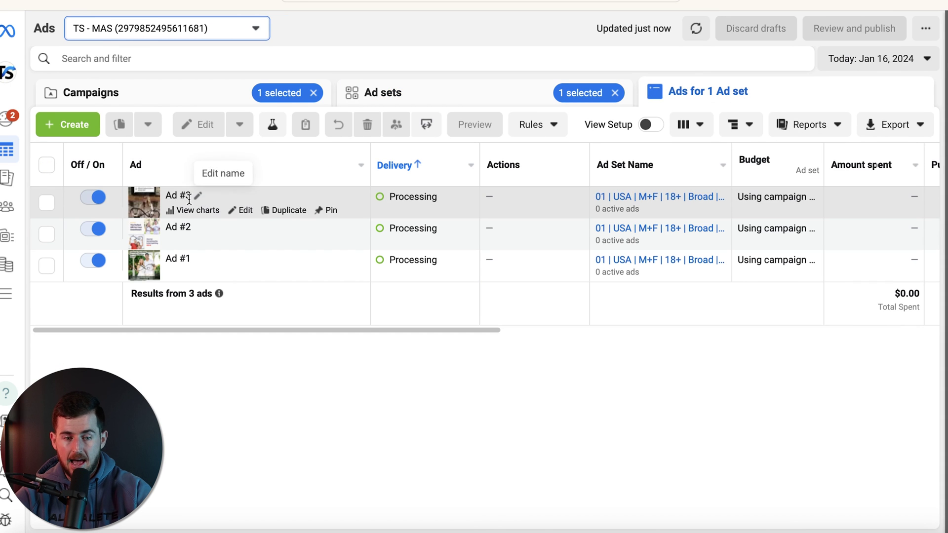
left_click(46, 202)
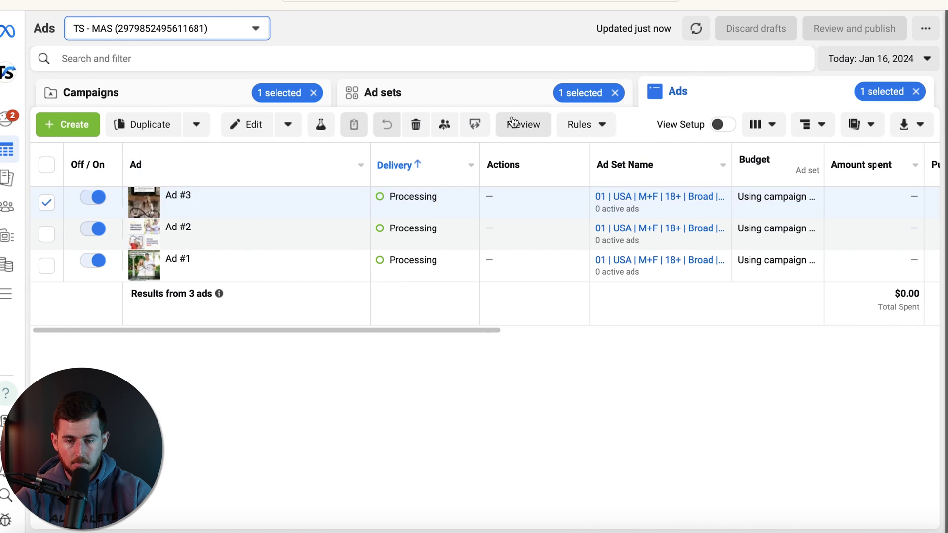
left_click(523, 124)
scroll(464, 373, "down", 2)
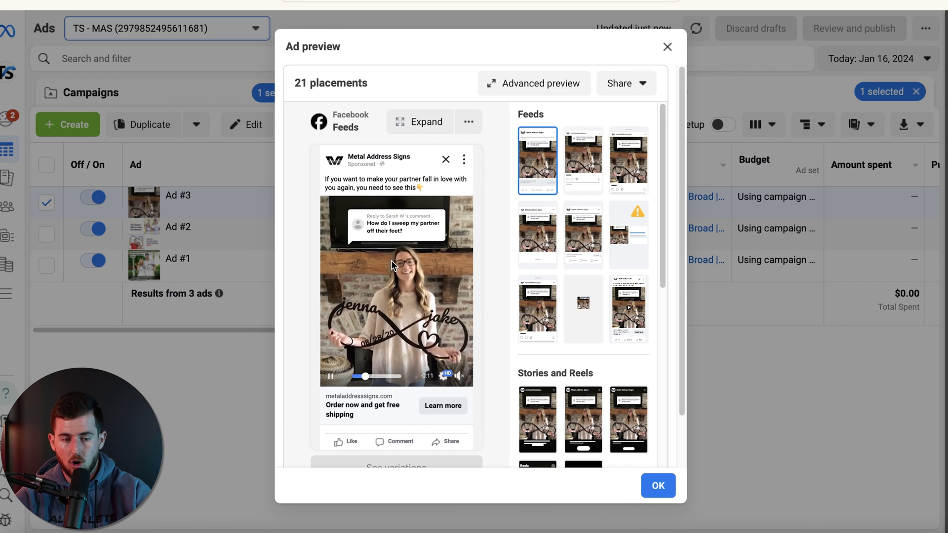
left_click(666, 47)
Create a new ad set named DCT001 with a new ad in the TS | Prospecting campaign.
left_click(466, 102)
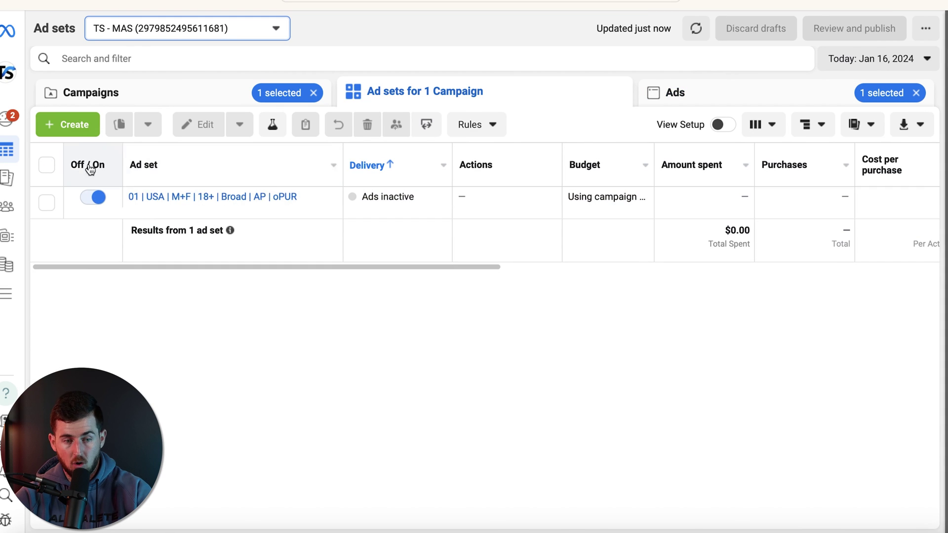
left_click(69, 127)
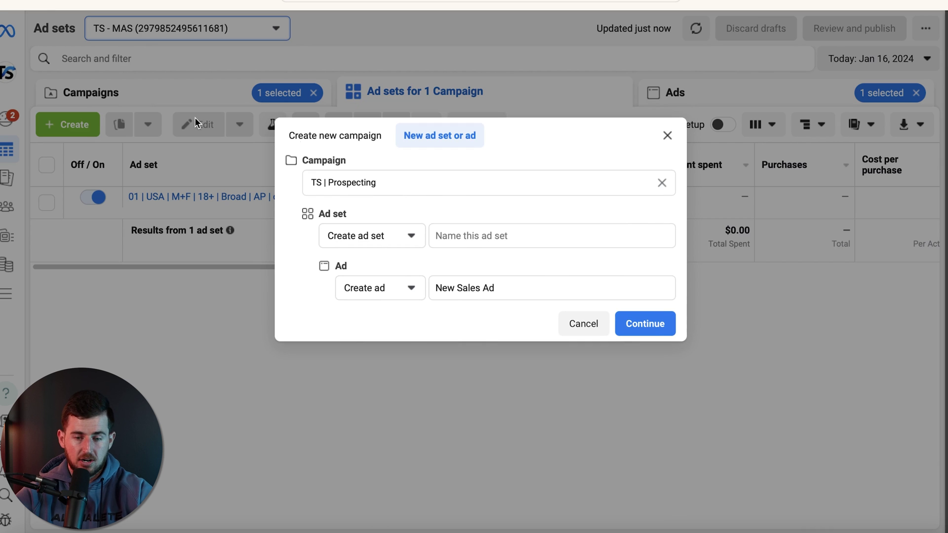
left_click(488, 234)
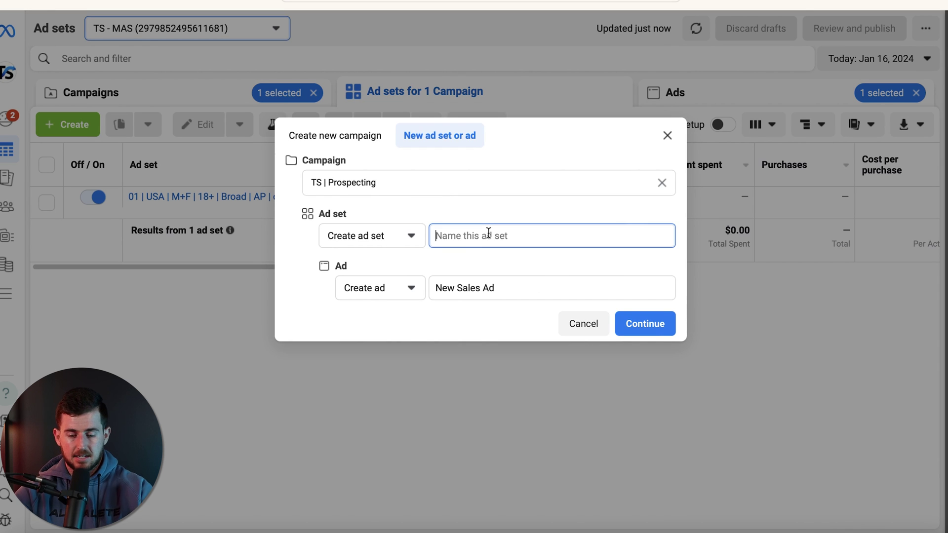
type("DCT001")
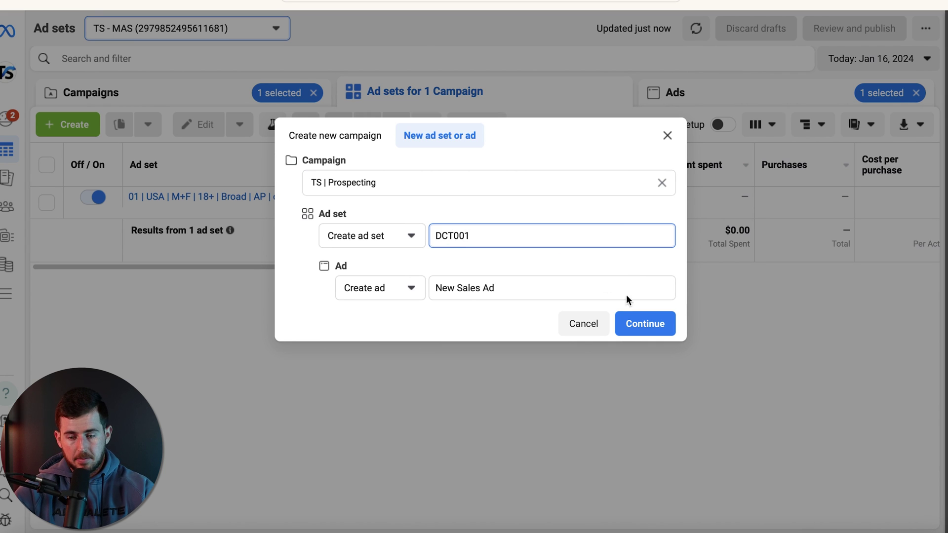
left_click(634, 325)
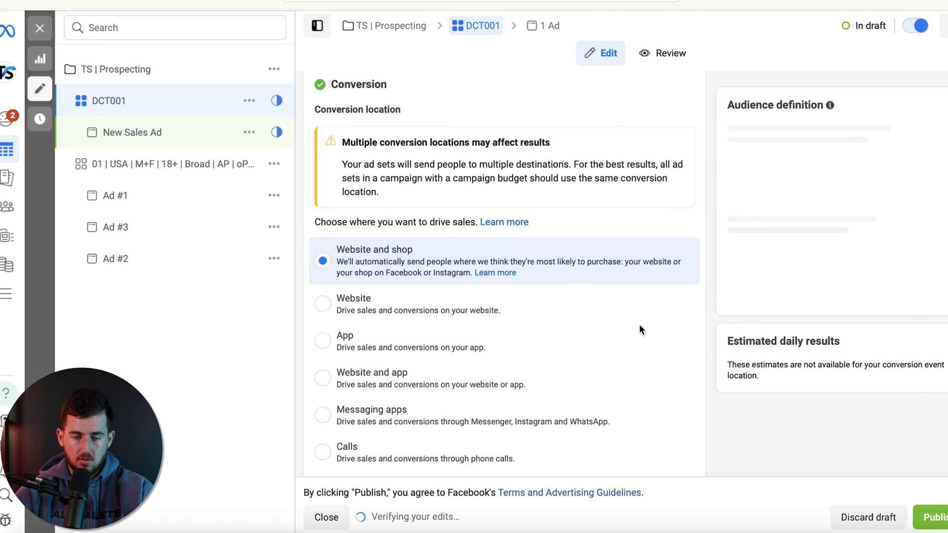
Set the DCT001 ad set's conversion location to Website and its conversion event to Purchase.
left_click(363, 298)
scroll(363, 282, "down", 5)
scroll(390, 372, "down", 3)
left_click(378, 241)
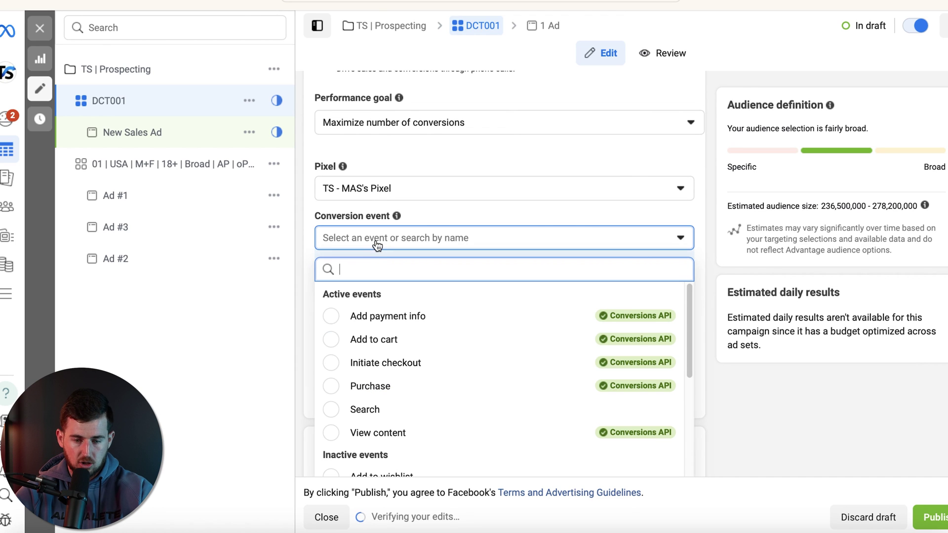
left_click(378, 386)
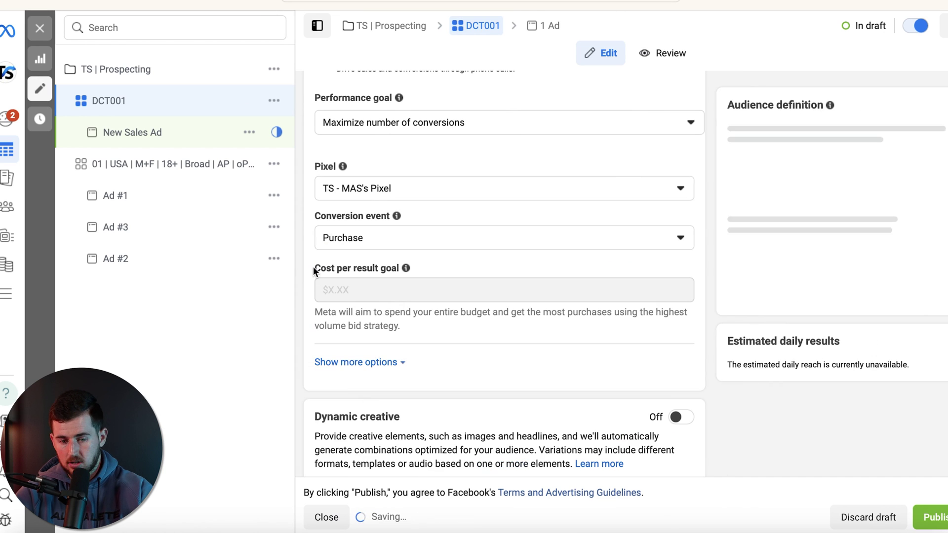
Expand the additional conversion options of DCT001 and turn on dynamic creative for the ad set.
scroll(316, 262, "down", 2)
left_click(363, 327)
scroll(364, 330, "down", 3)
scroll(364, 330, "down", 1)
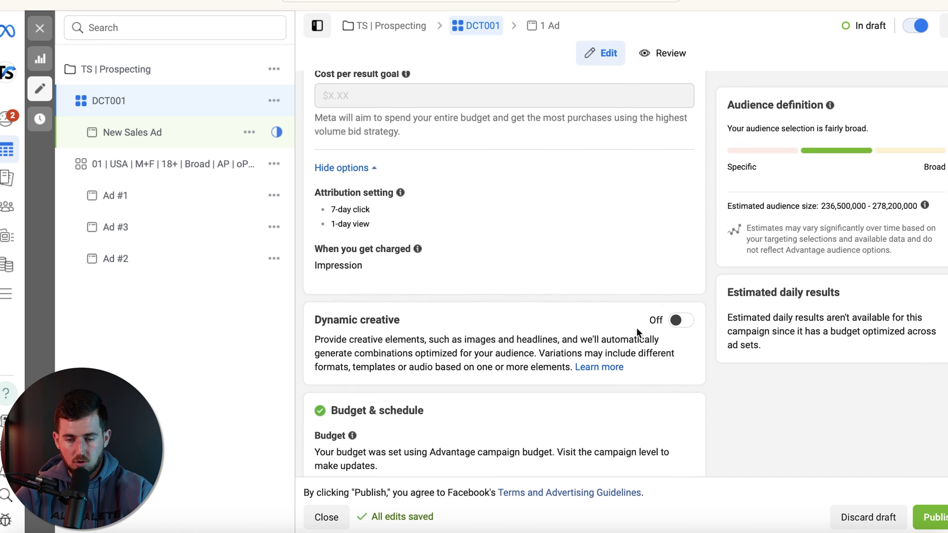
left_click(681, 321)
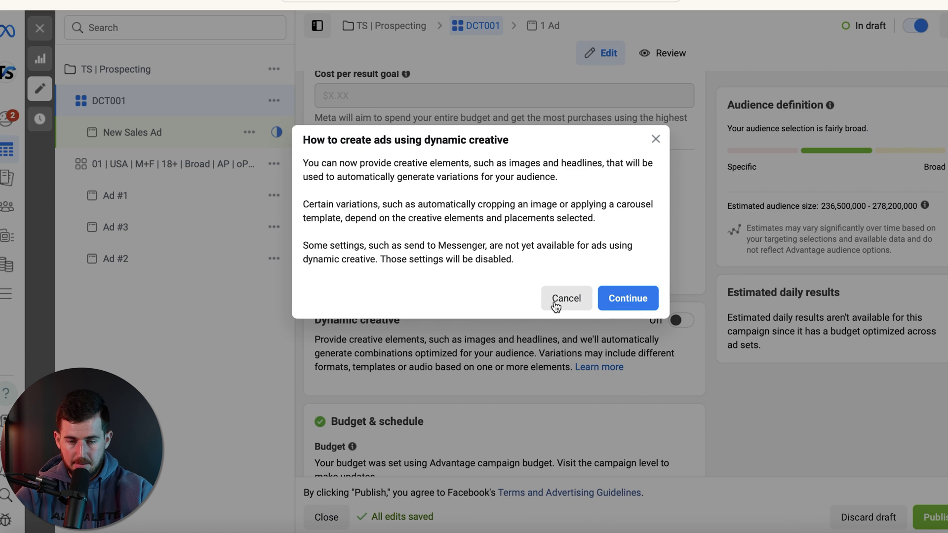
left_click(616, 303)
Set the ad set's start time to 12:00 AM on Jan 16, 2024.
scroll(543, 321, "down", 4)
left_click(432, 350)
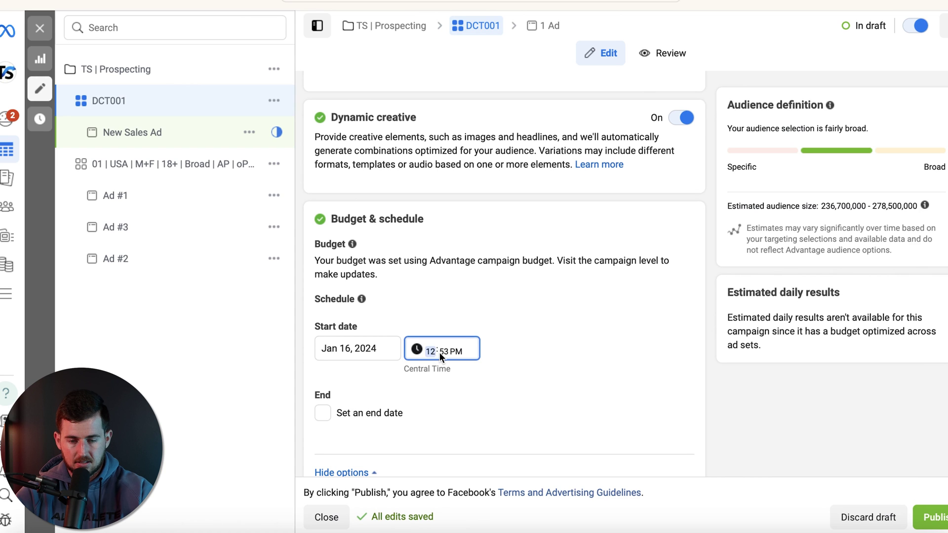
left_click(442, 351)
type("00")
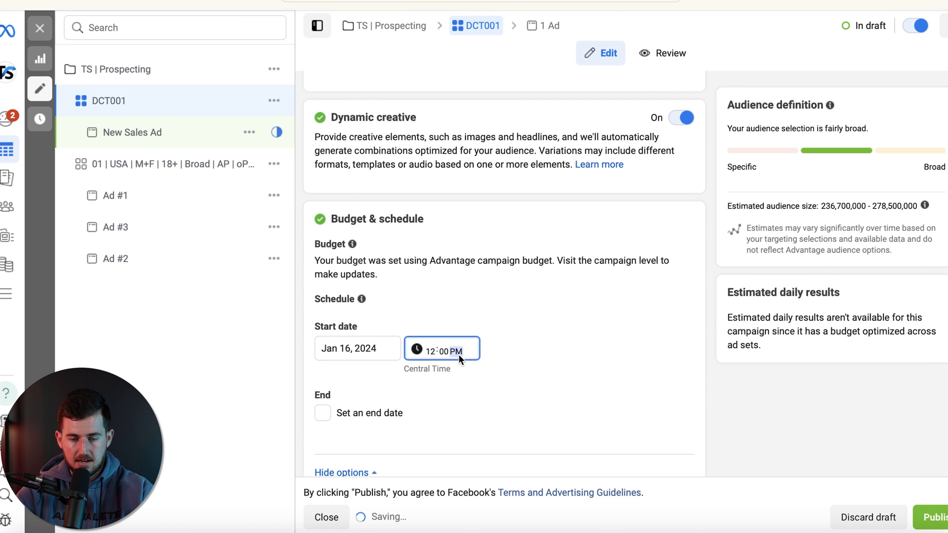
Switch the ad set from Advantage+ audience to the original audience options.
scroll(717, 410, "down", 7)
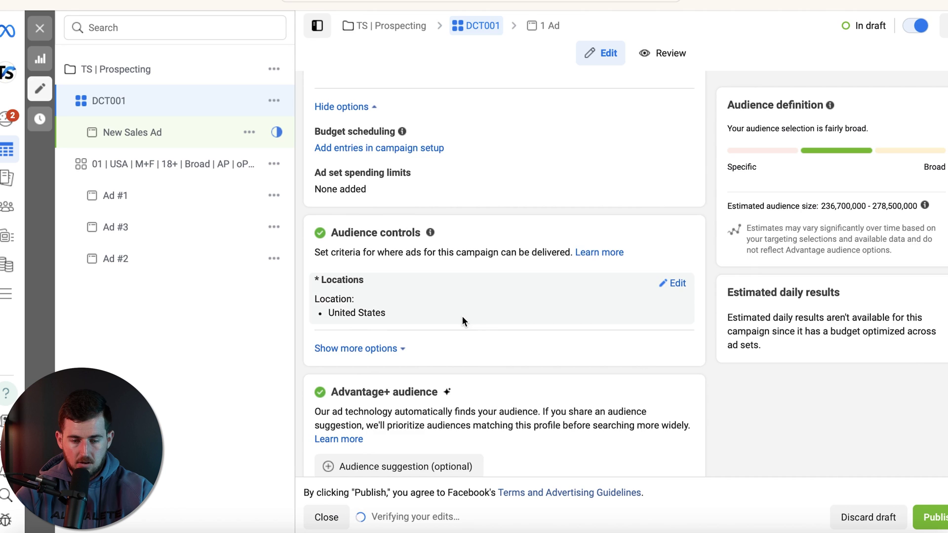
scroll(462, 320, "down", 2)
left_click(384, 421)
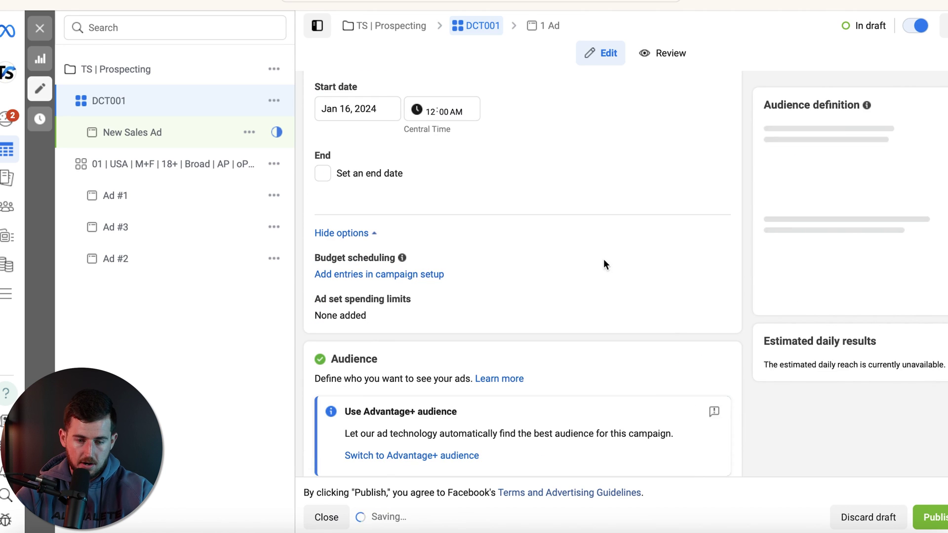
Exclude the custom audience TS - 30 Day Purchases from the ad set's audience.
scroll(611, 267, "up", 4)
scroll(609, 268, "down", 8)
scroll(609, 267, "down", 3)
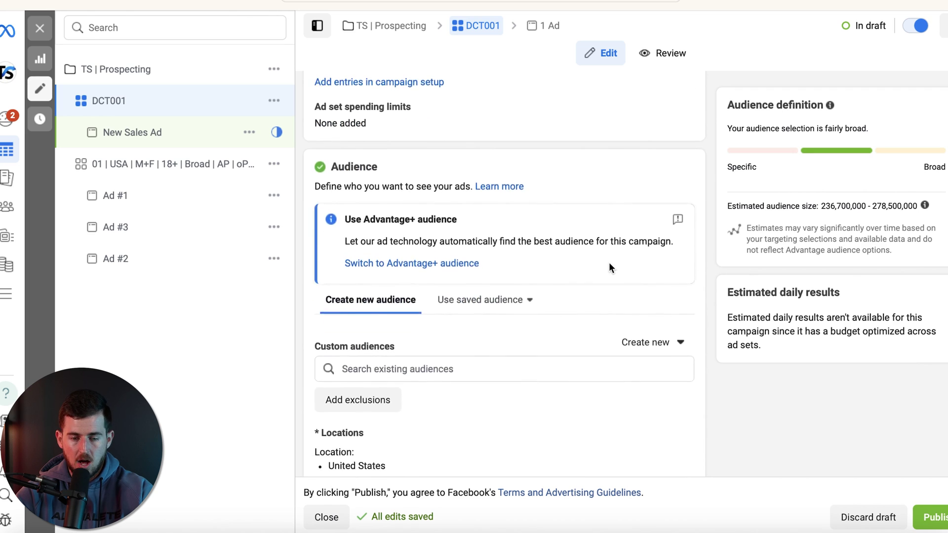
left_click(376, 303)
left_click(382, 337)
type("purch")
key("Return")
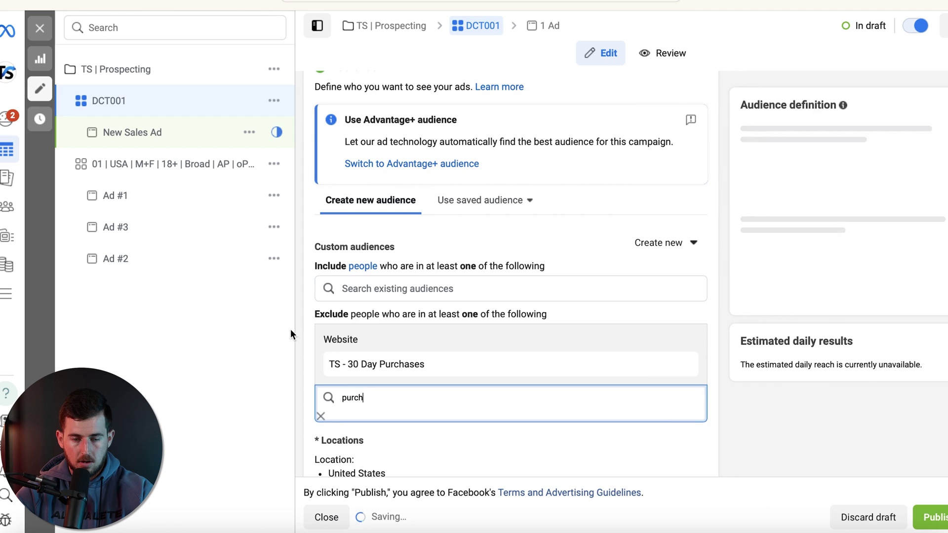
Check the remaining audience and placement settings, then set the new sales ad's Facebook Page to Metal Address Signs.
scroll(298, 325, "down", 3)
scroll(483, 332, "down", 5)
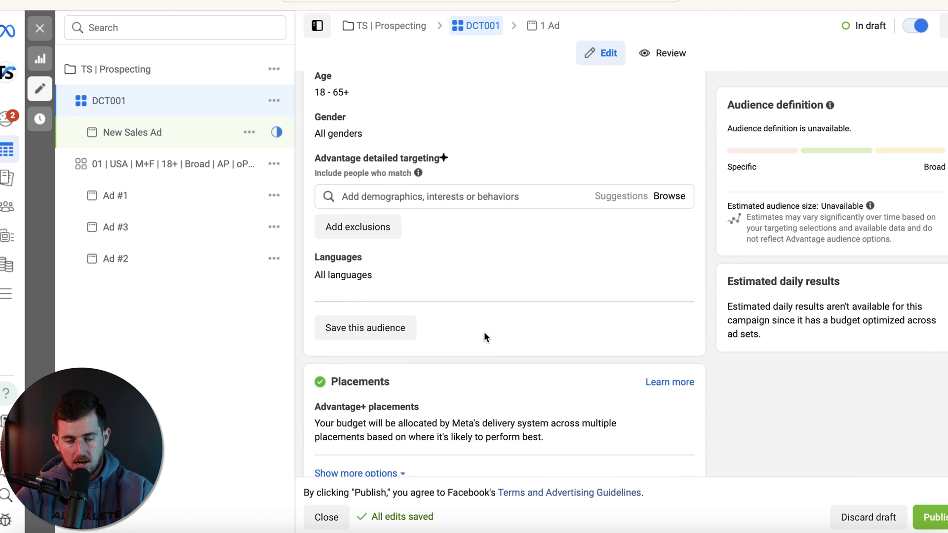
scroll(497, 318, "down", 1)
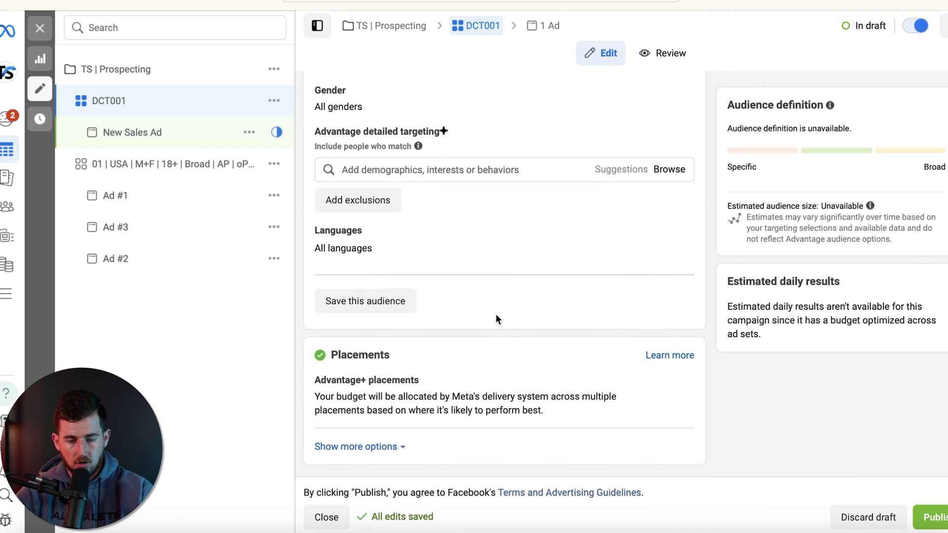
left_click(169, 135)
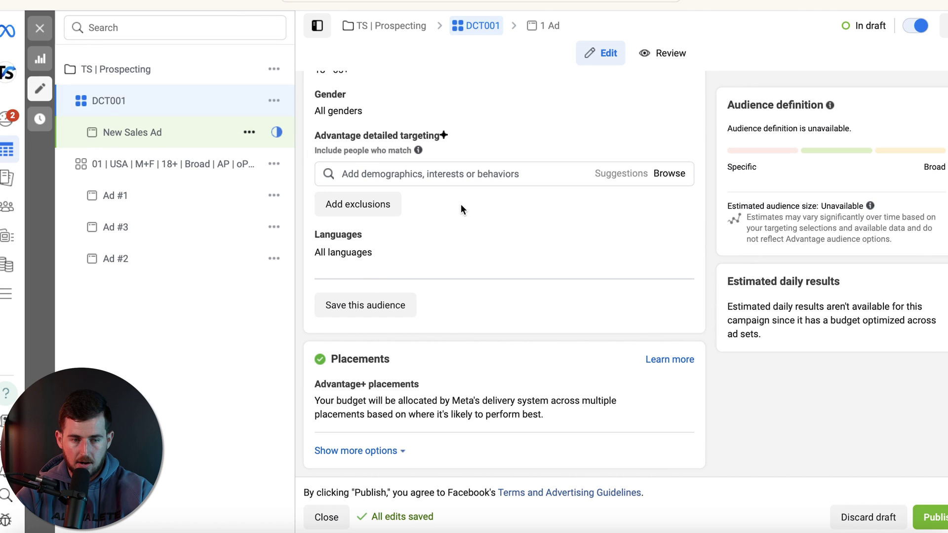
left_click(409, 295)
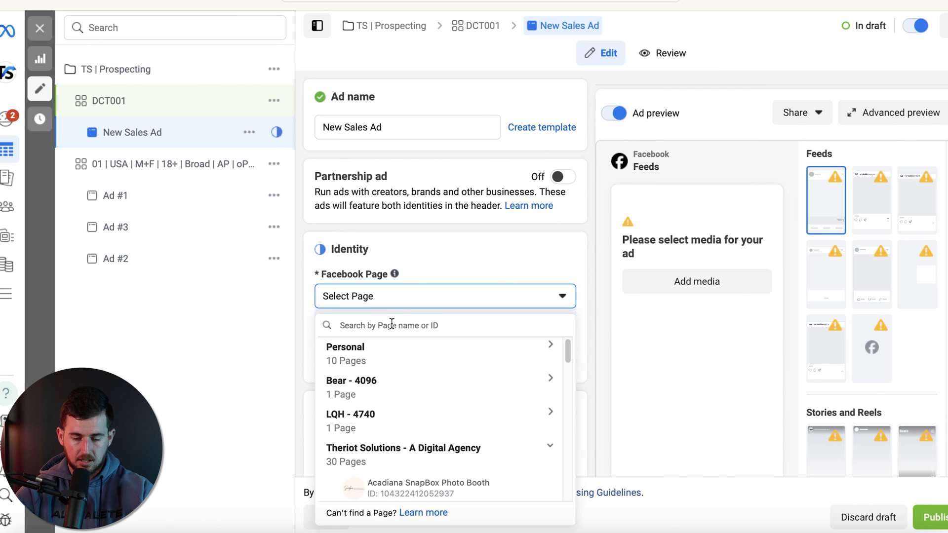
type("me")
left_click(407, 387)
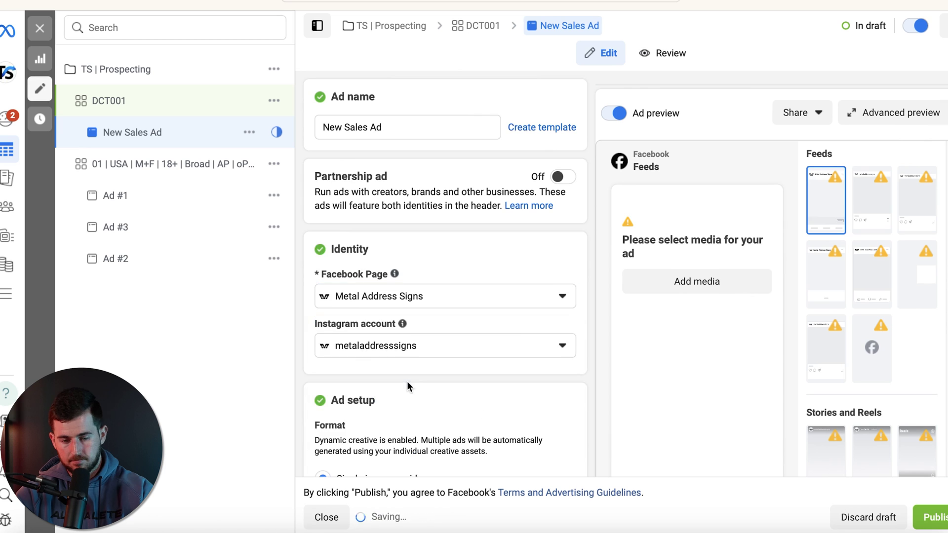
Upload #201 - 1.mp4, #201 - 2.mp4 and #201 - 3.mp4 from the Iterations folder as videos for the ad.
scroll(482, 400, "down", 5)
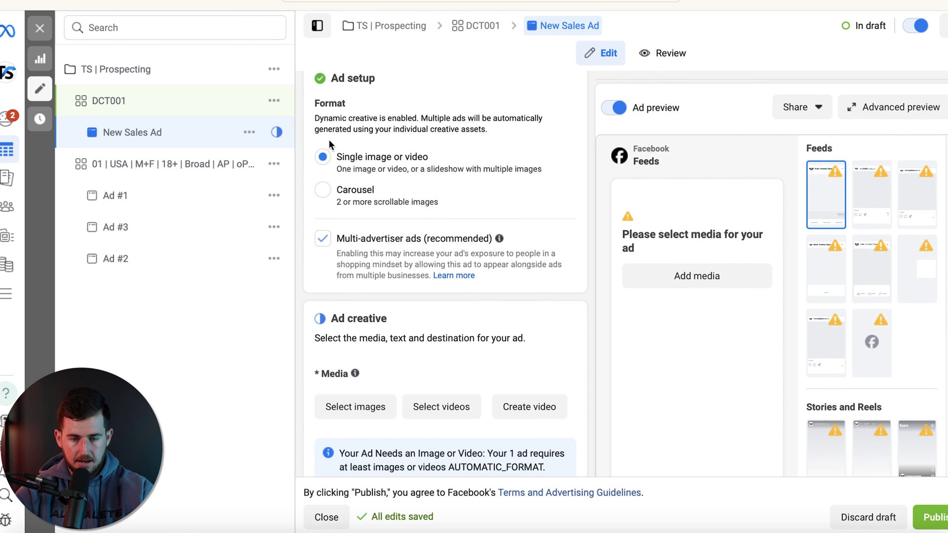
scroll(353, 313, "down", 4)
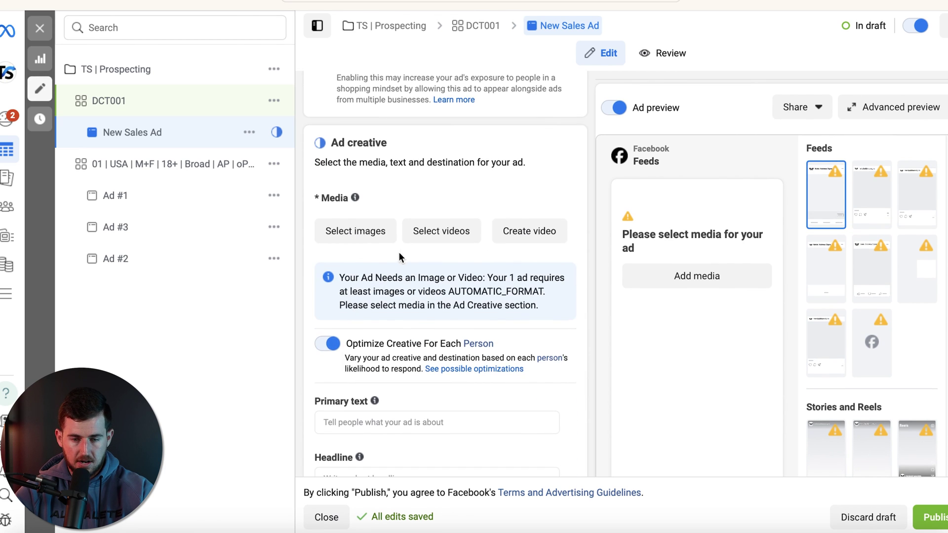
left_click(430, 232)
left_click(770, 118)
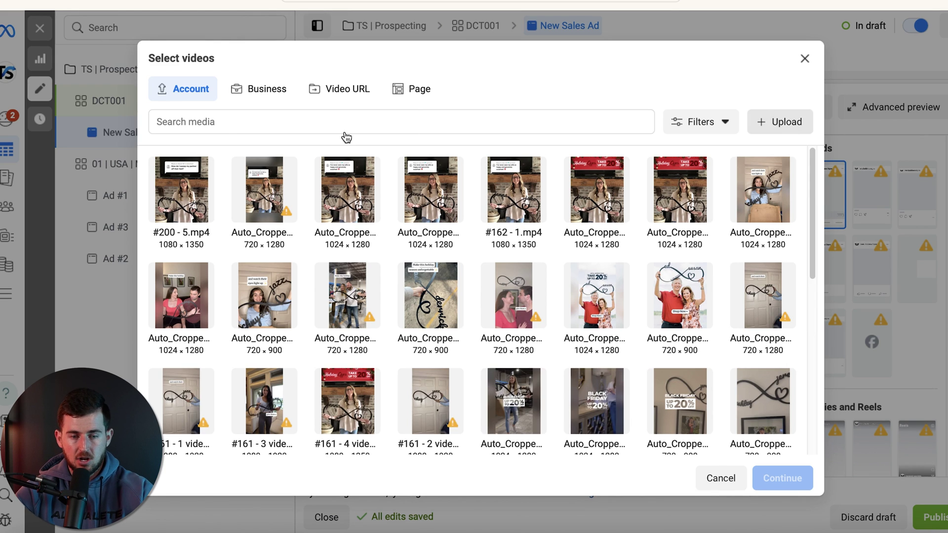
left_click(319, 194)
left_click(318, 193)
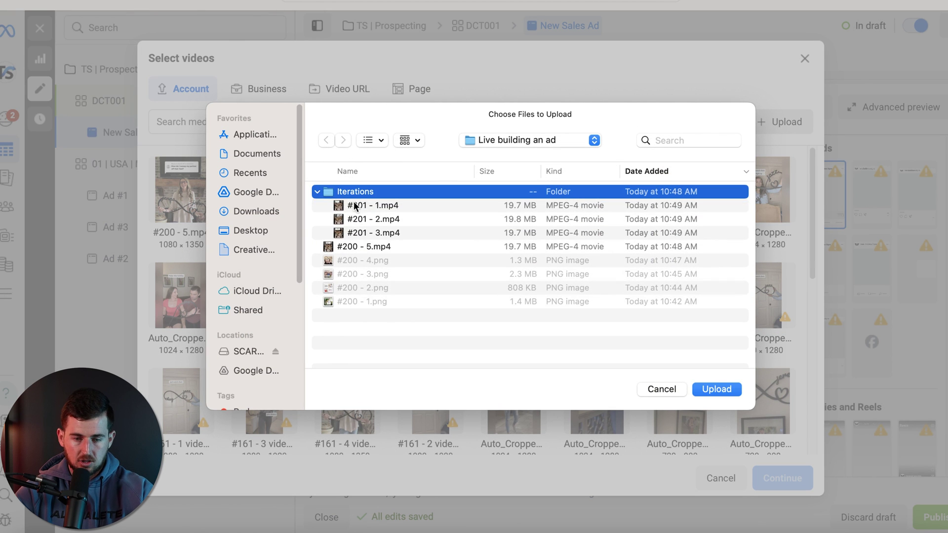
left_click(372, 206)
left_click(380, 232, "shift")
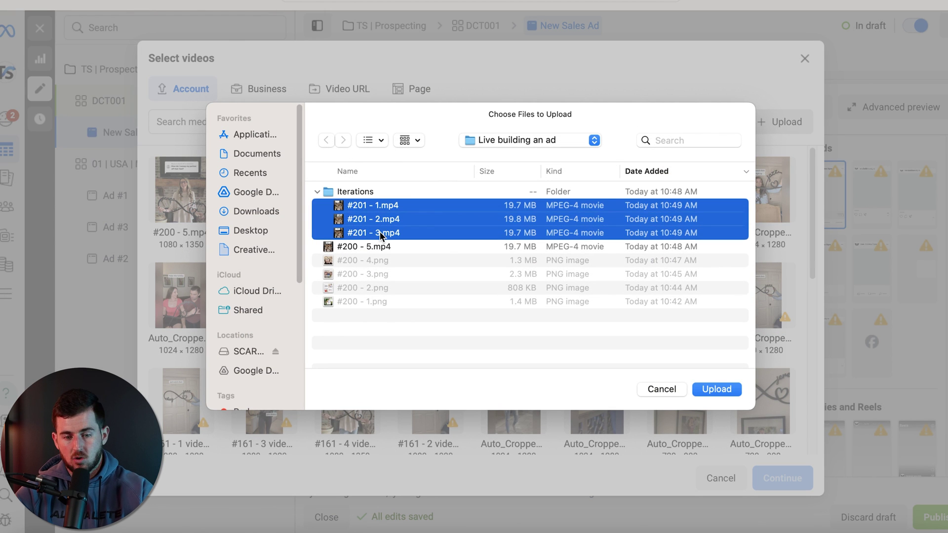
left_click(715, 388)
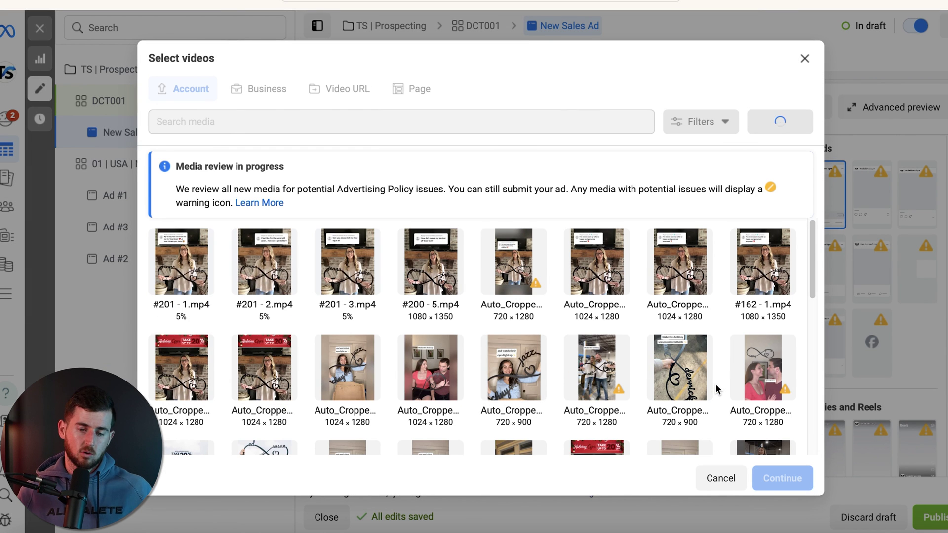
Add the three uploaded videos #201 - 1, #201 - 2 and #201 - 3 to the ad's media.
mouse_move(181, 274)
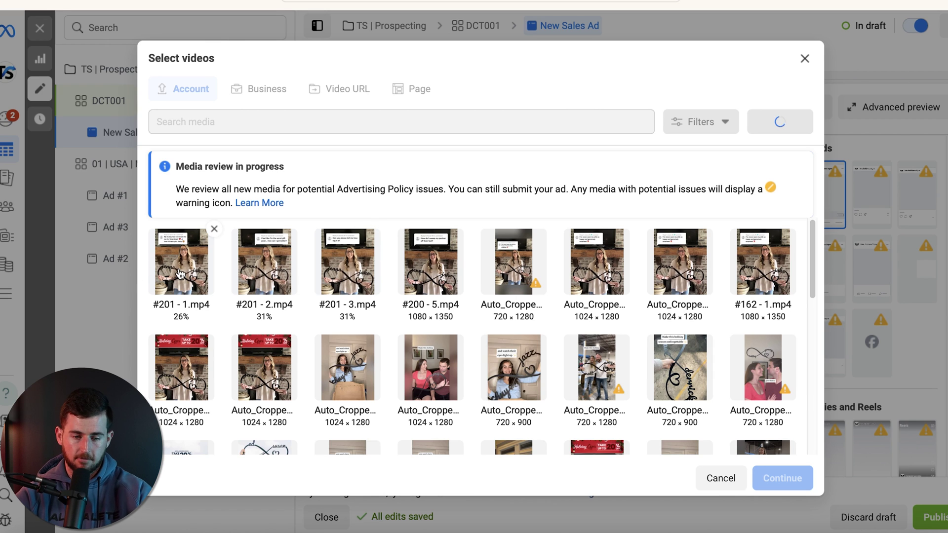
mouse_move(378, 277)
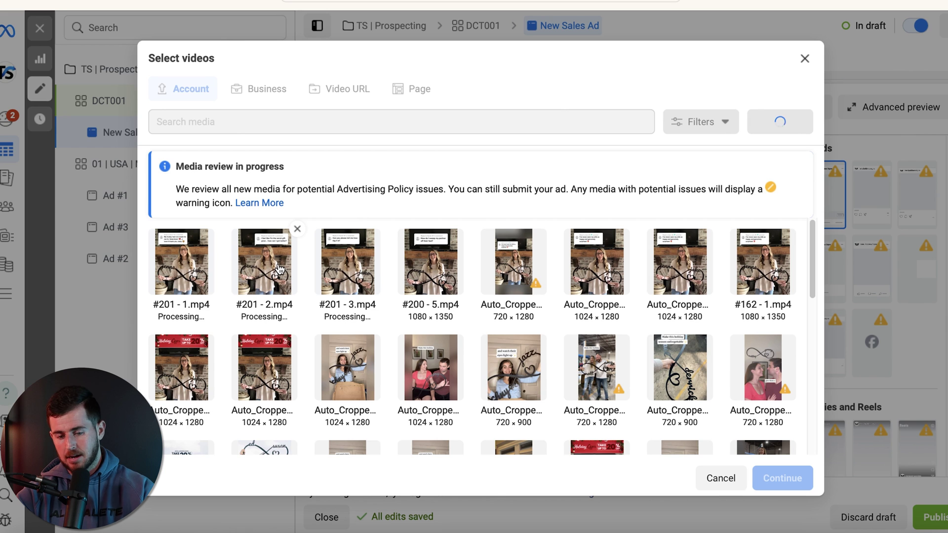
left_click(348, 280)
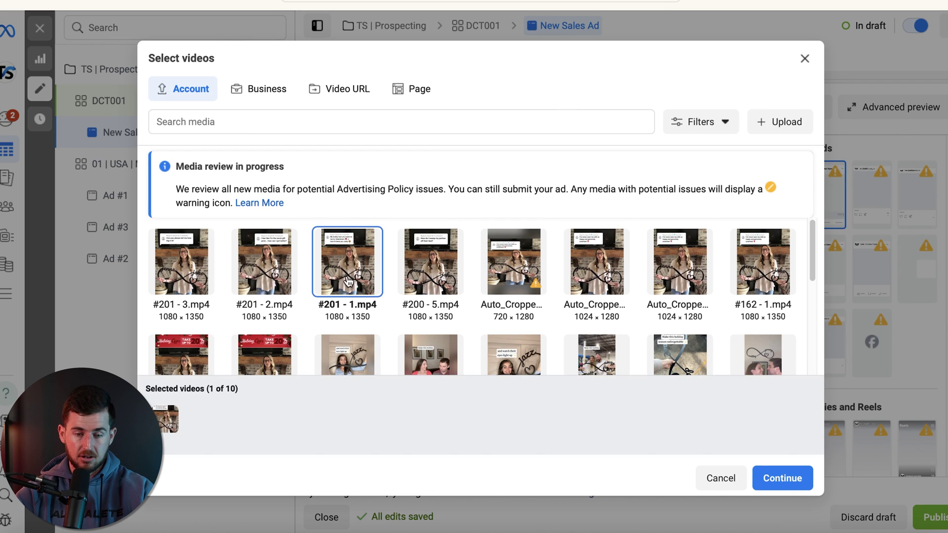
left_click(265, 282)
left_click(185, 281)
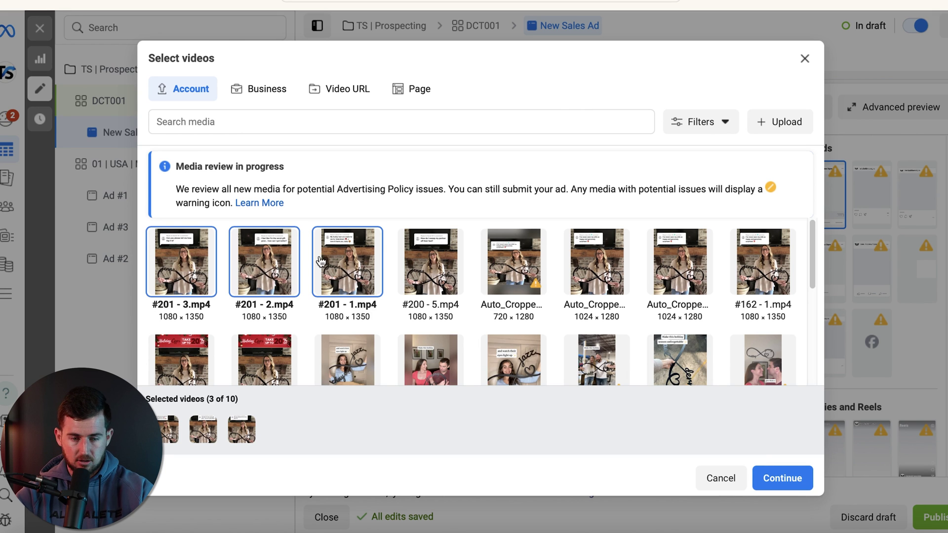
left_click(789, 477)
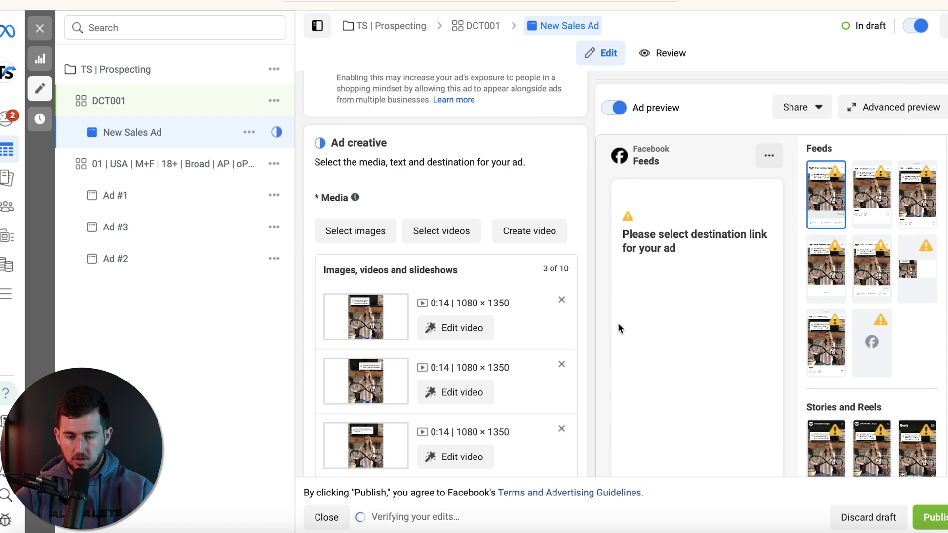
left_click(326, 308)
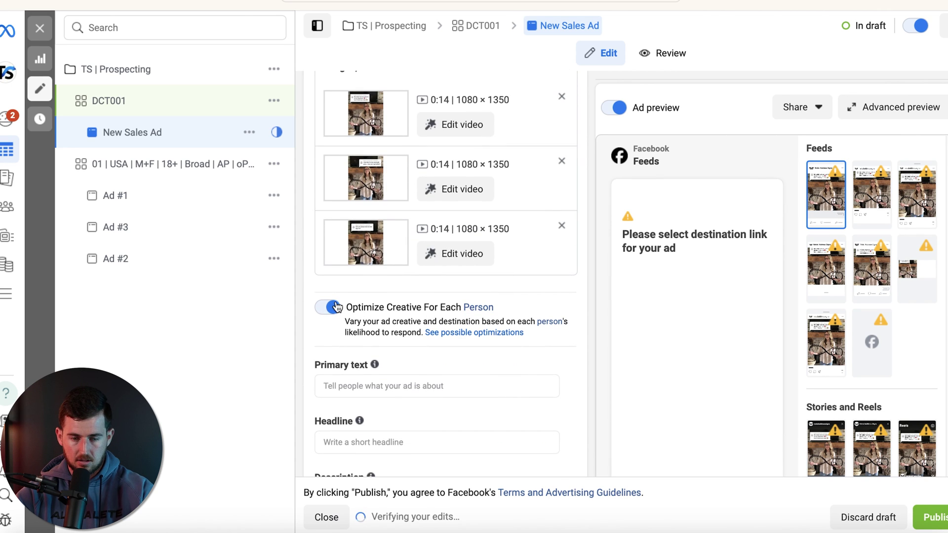
scroll(511, 372, "down", 8)
left_click(407, 182)
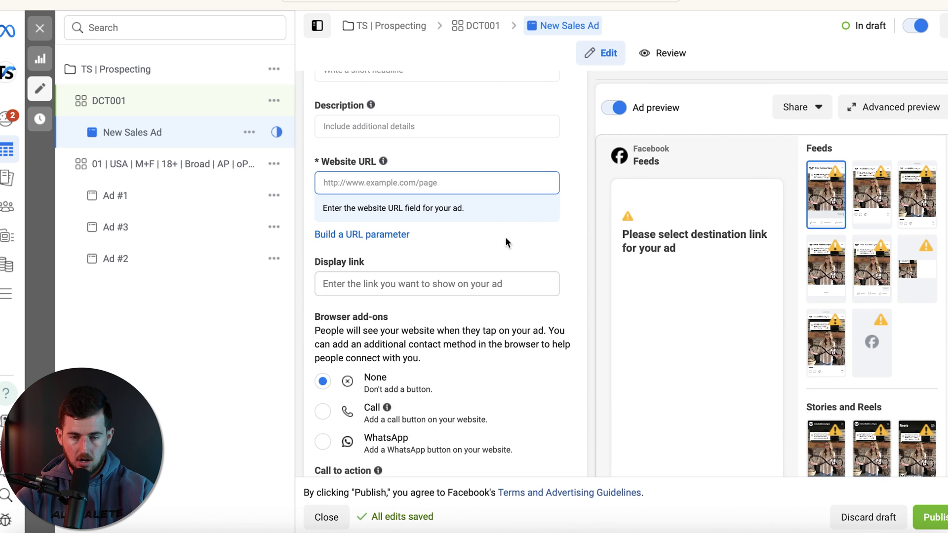
type("https://metaladdresssigns.com/collections/best-sellers")
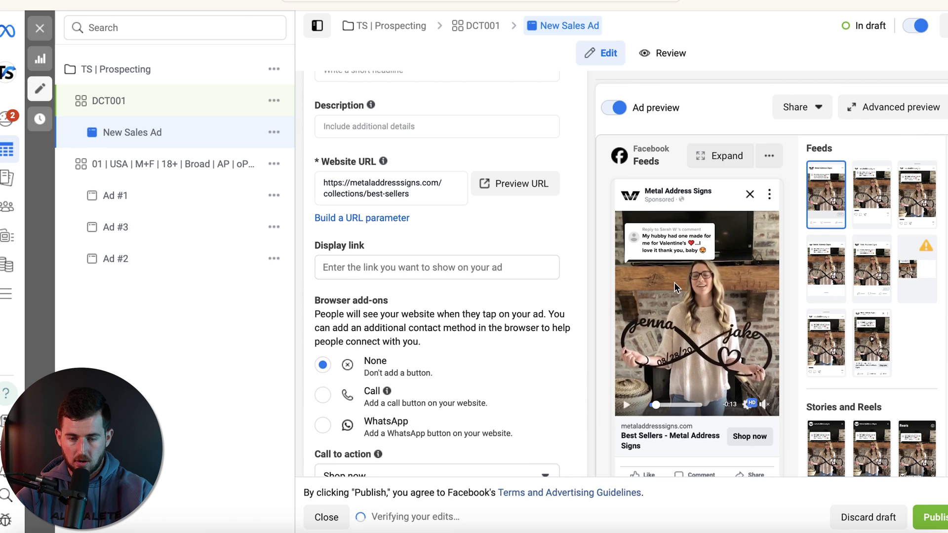
scroll(529, 340, "down", 4)
scroll(528, 340, "down", 6)
scroll(528, 340, "up", 15)
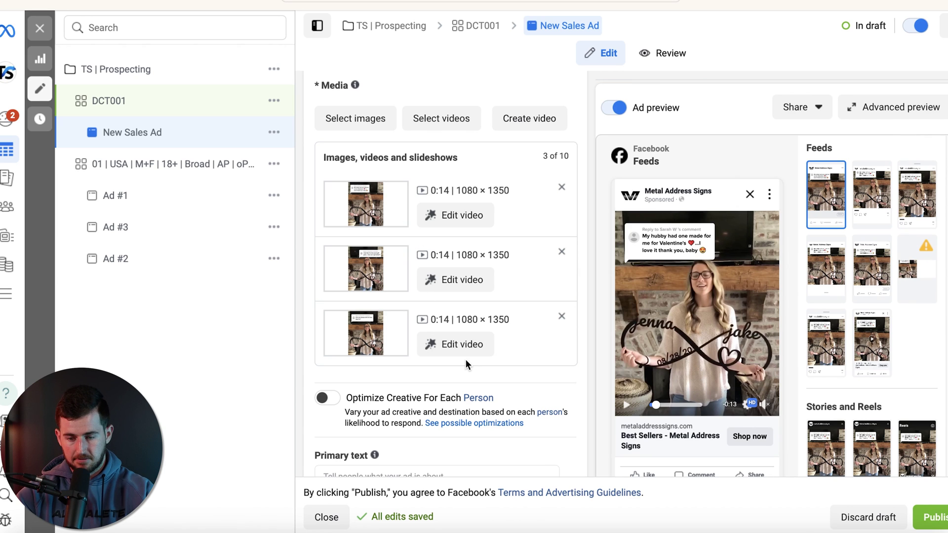
Copy the primary text "If you want to make your partner fall in love with you again…" from Ad #3 into the New Sales Ad.
scroll(465, 360, "down", 5)
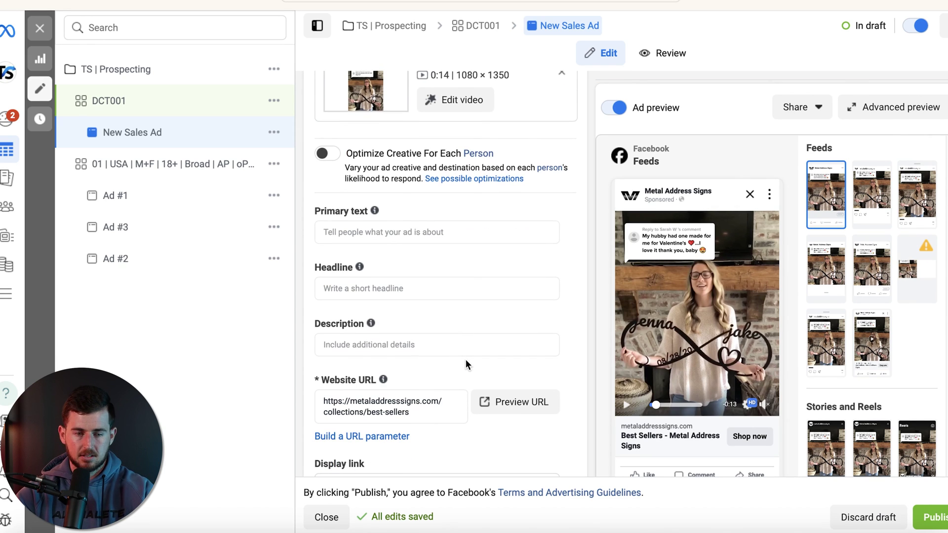
left_click(146, 228)
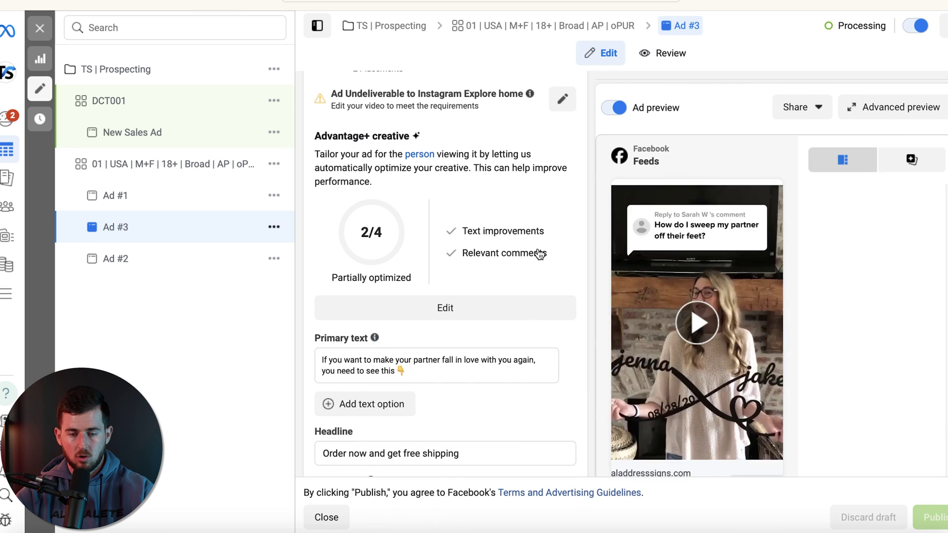
scroll(505, 321, "down", 2)
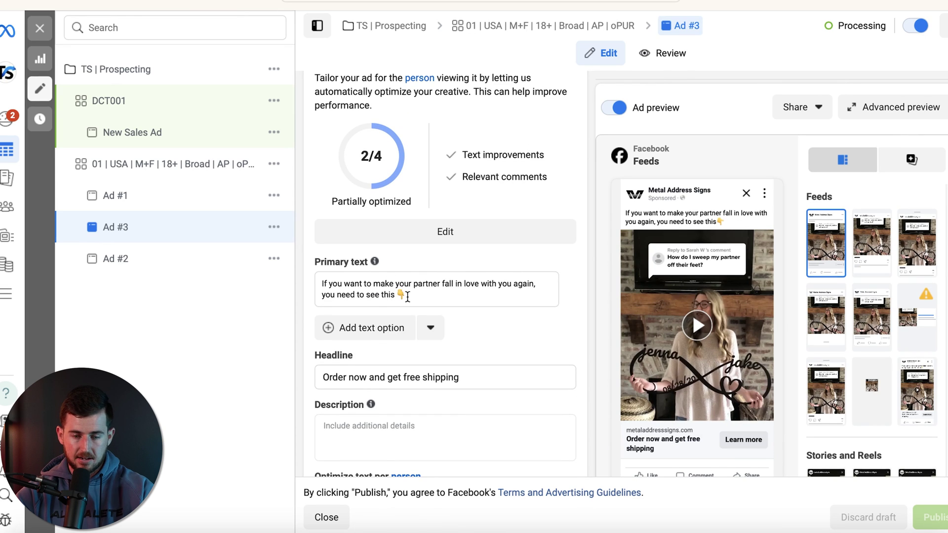
triple_click(391, 281)
key("ctrl+c")
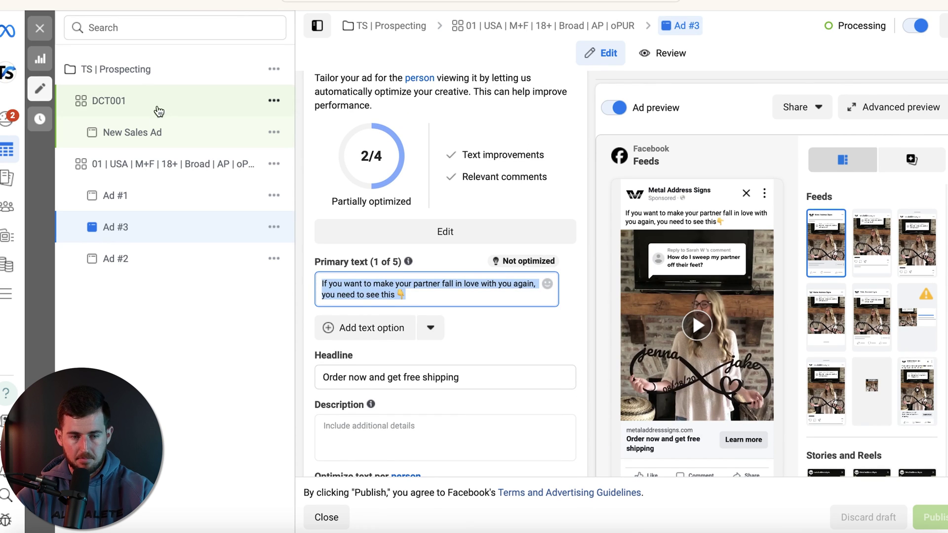
left_click(147, 135)
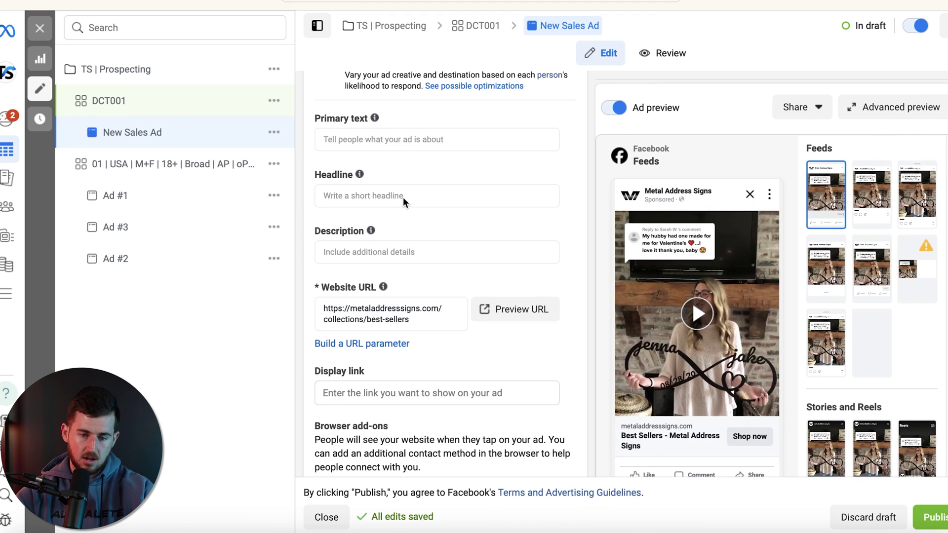
left_click(395, 140)
key("ctrl+v")
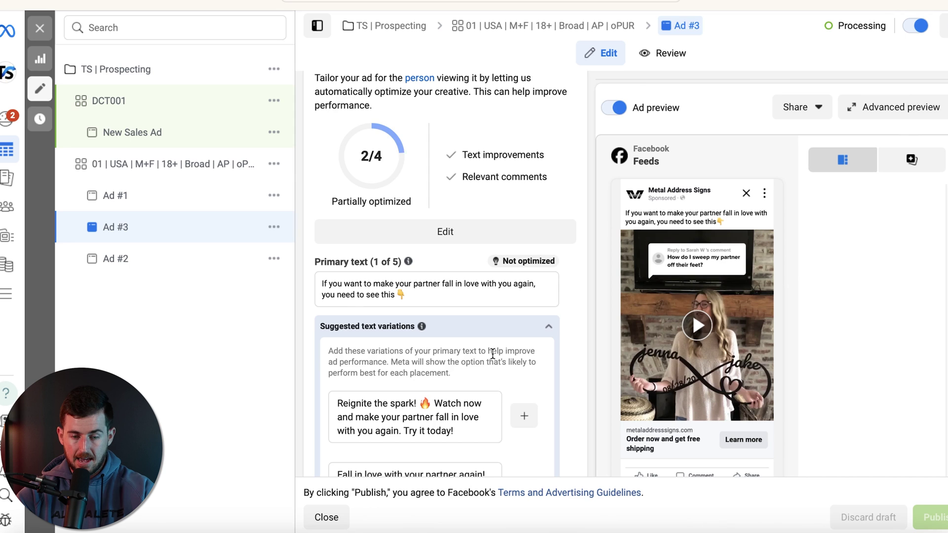
Copy the headline "Order now and get free shipping" from Ad #3 into the New Sales Ad's headline.
scroll(493, 351, "down", 5)
triple_click(391, 157)
key("ctrl+c")
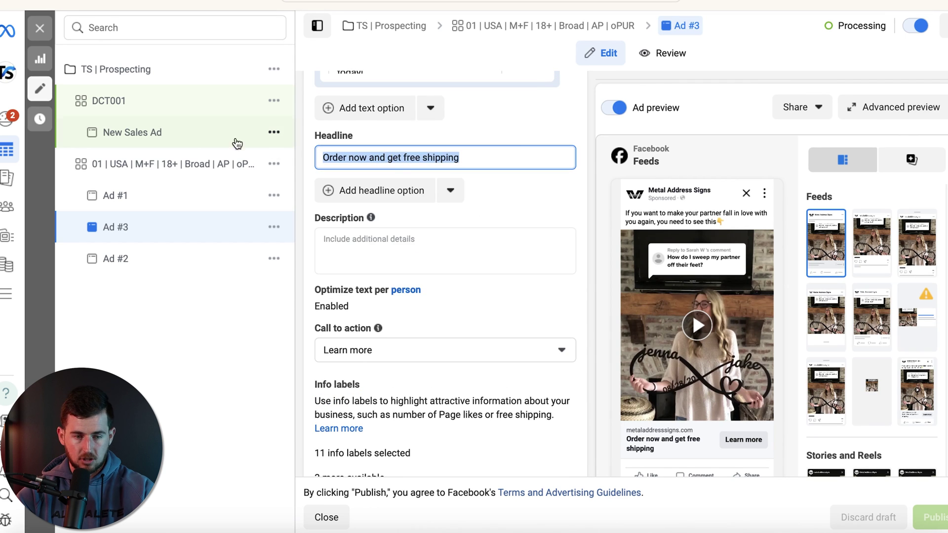
left_click(173, 132)
scroll(410, 357, "up", 10)
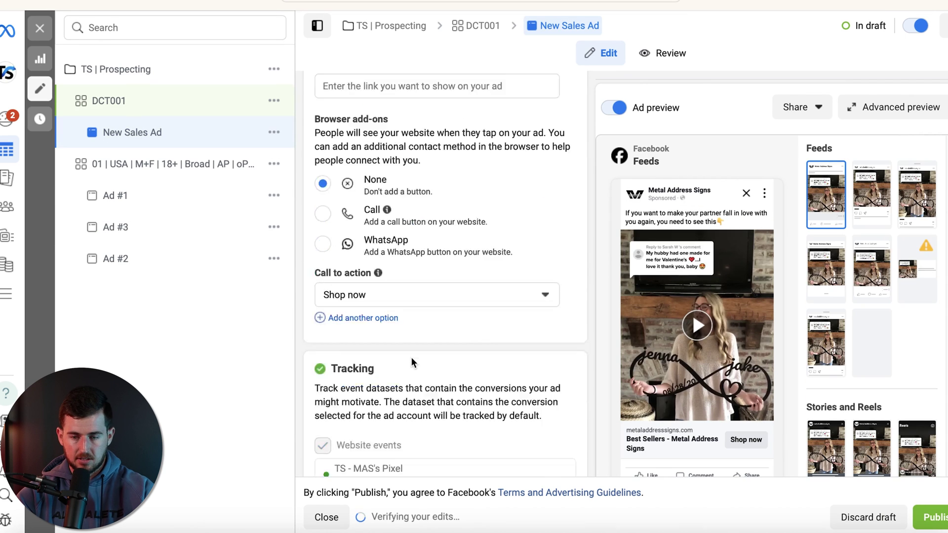
left_click(387, 304)
key("ctrl+v")
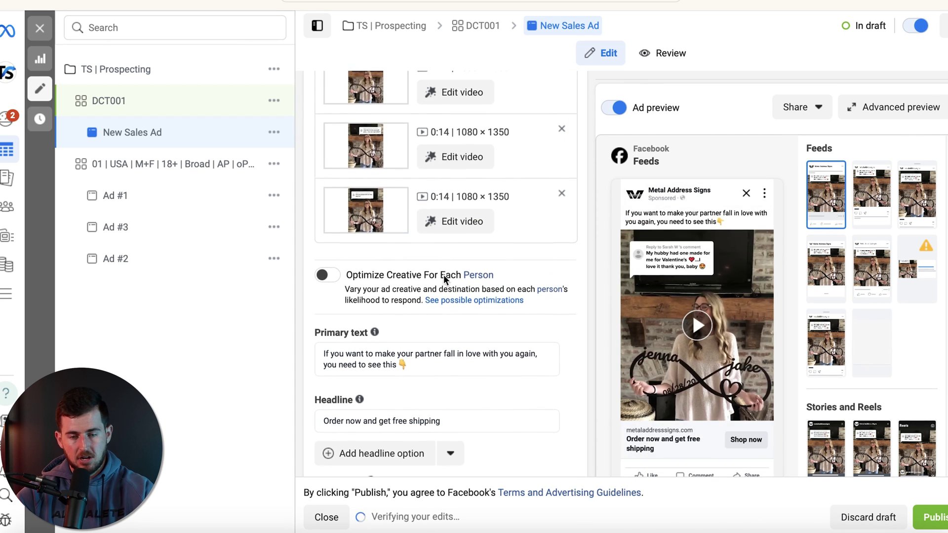
scroll(443, 274, "down", 3)
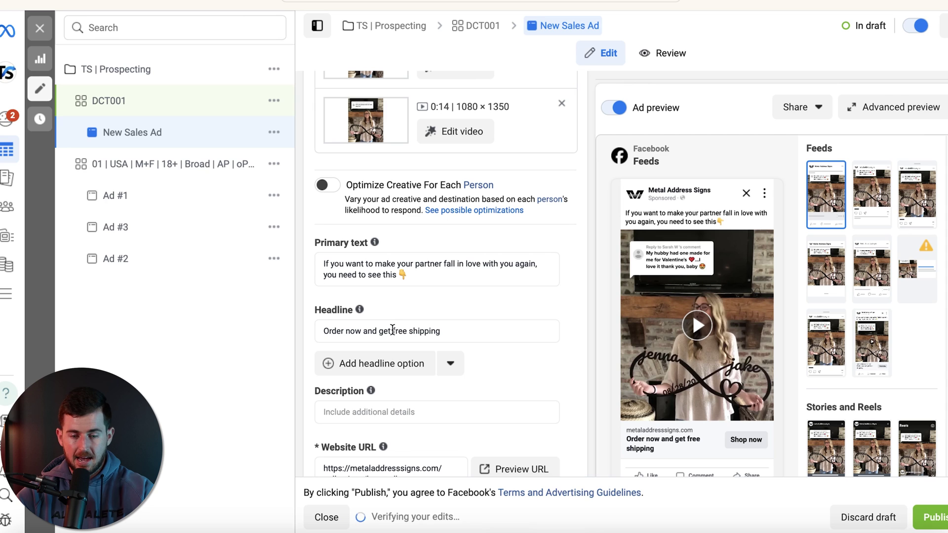
left_click(445, 264)
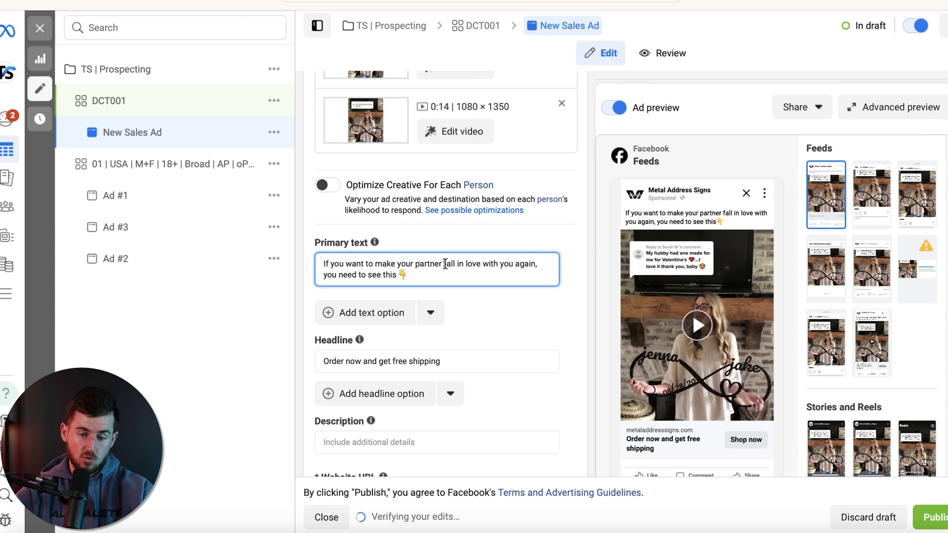
left_click(363, 323)
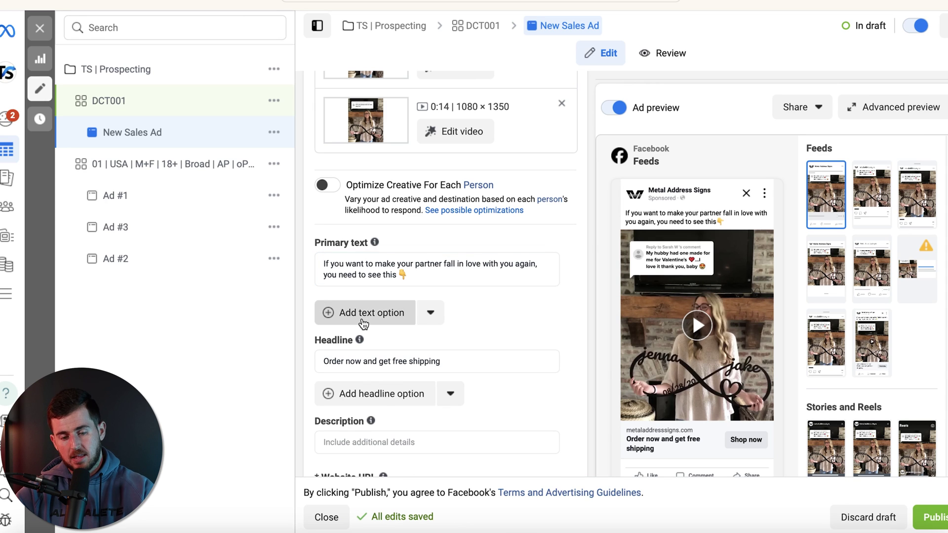
left_click(387, 304)
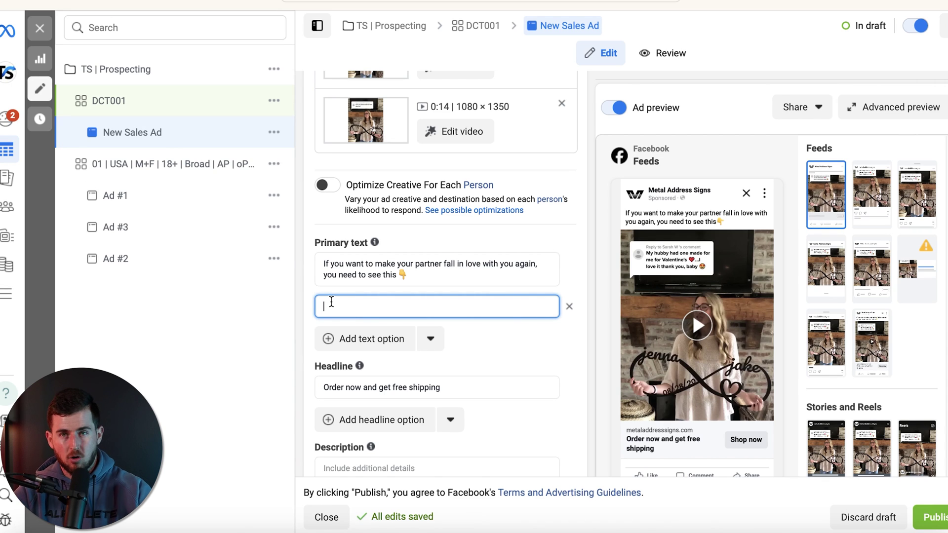
left_click(568, 307)
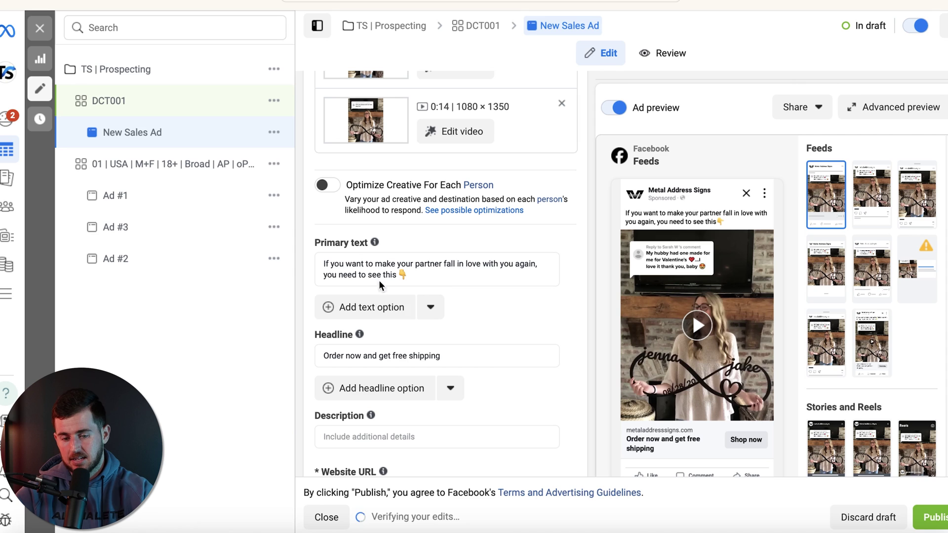
left_click(373, 306)
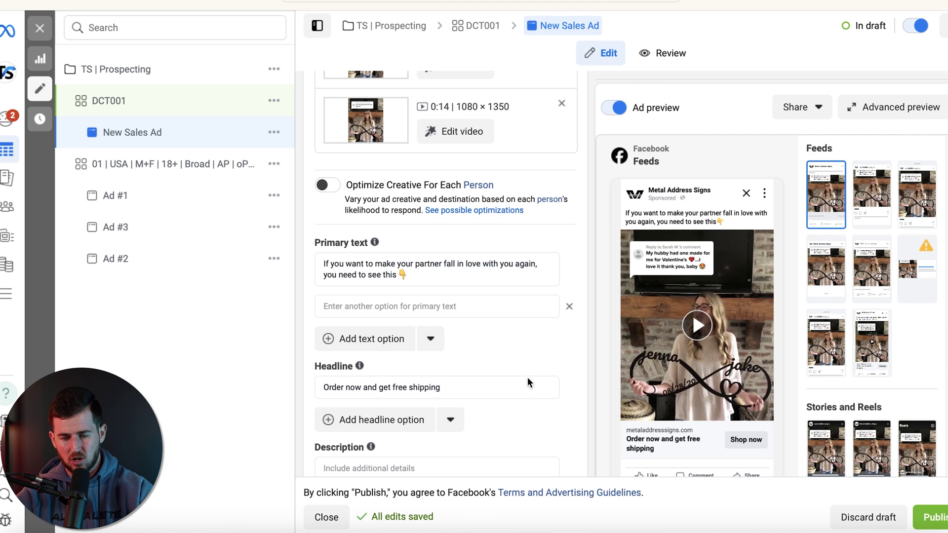
left_click(568, 309)
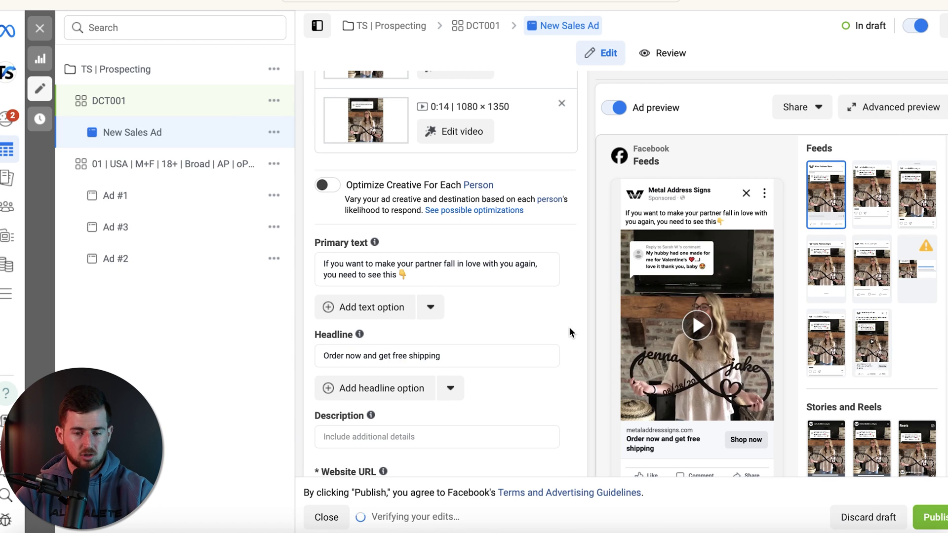
Review the New Sales Ad's three videos together with its creative optimization setting, primary text and headline.
scroll(569, 326, "up", 4)
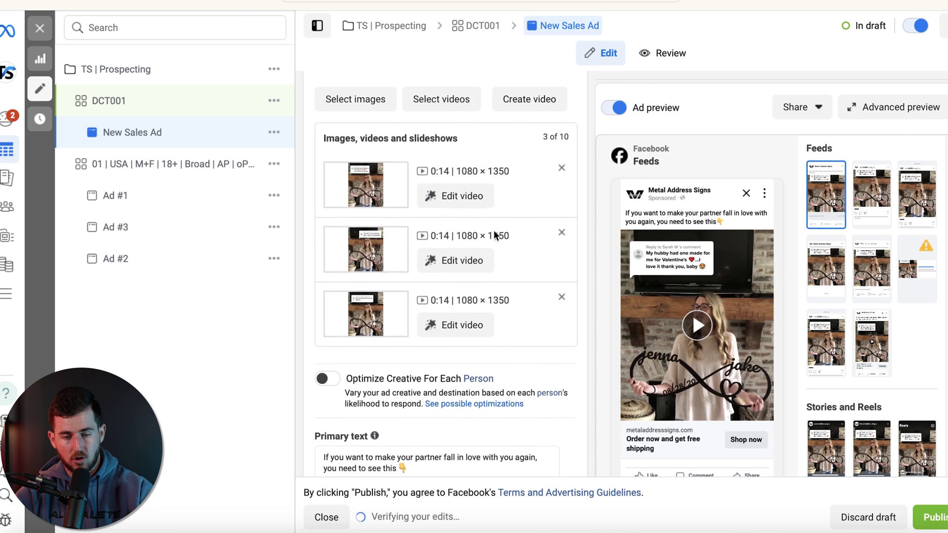
scroll(494, 237, "down", 5)
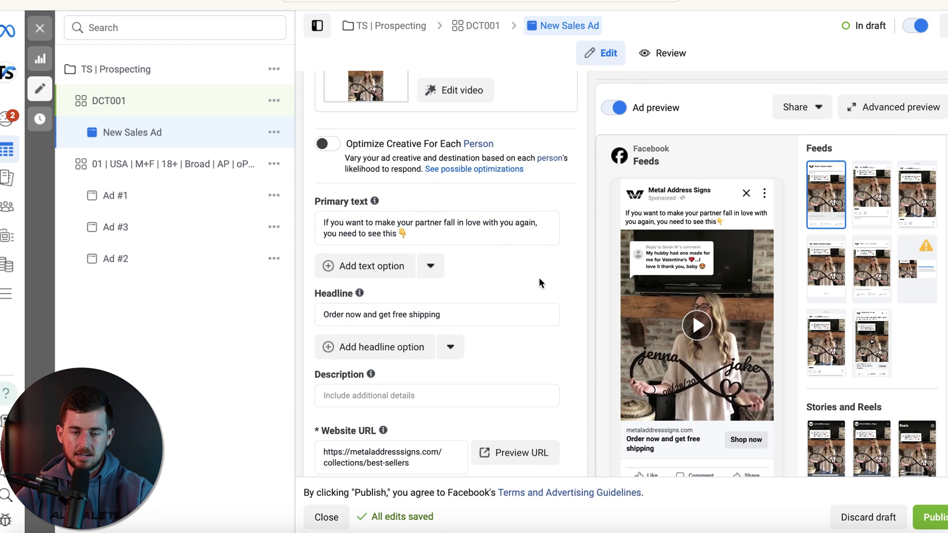
scroll(535, 276, "up", 4)
scroll(391, 311, "down", 3)
scroll(391, 192, "up", 3)
scroll(404, 244, "down", 3)
scroll(407, 250, "down", 1)
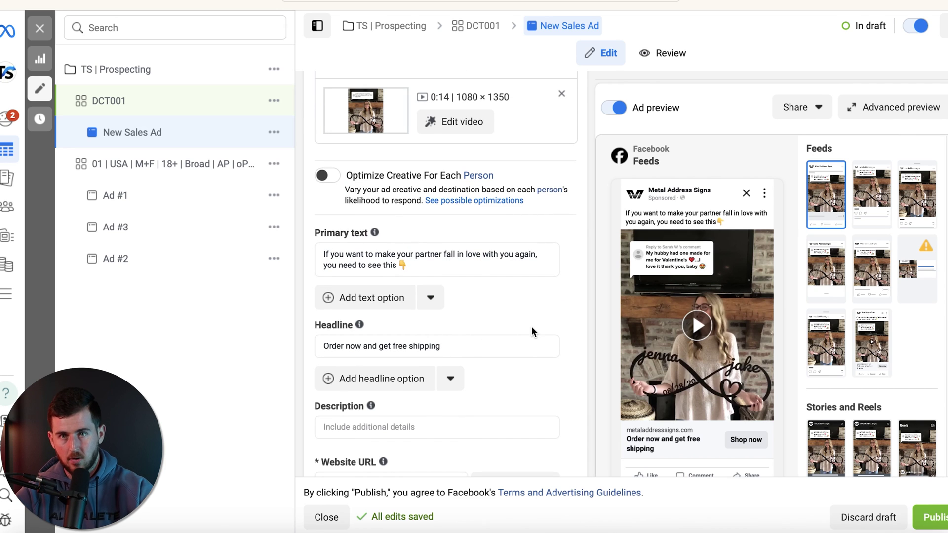
scroll(532, 330, "up", 1)
scroll(532, 326, "up", 6)
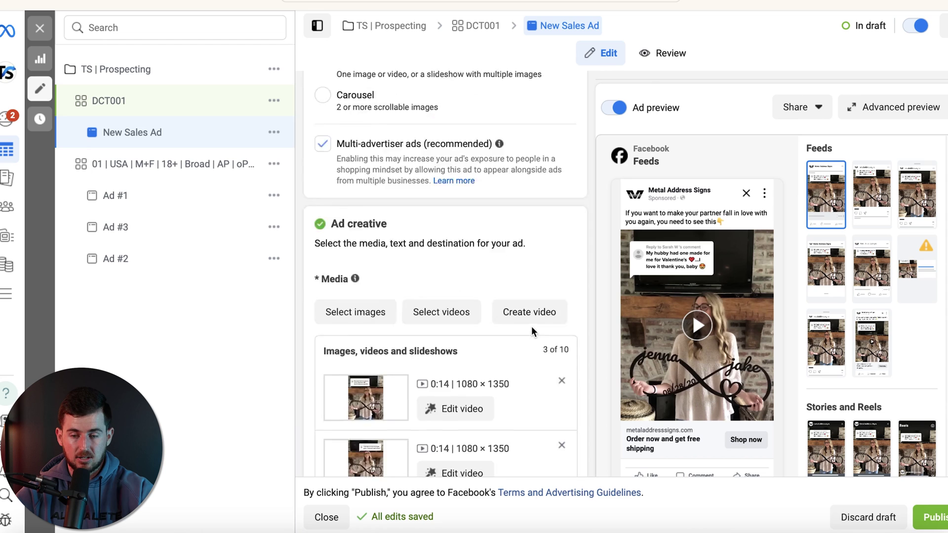
scroll(532, 325, "down", 5)
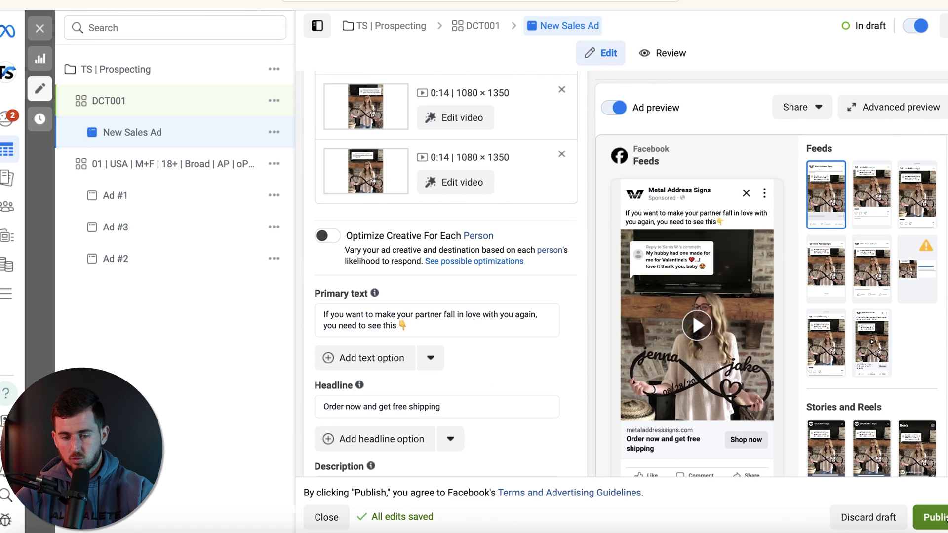
Publish the DCT001 ad set with its new ad, close the editor and return to the unfiltered campaigns list.
left_click(933, 517)
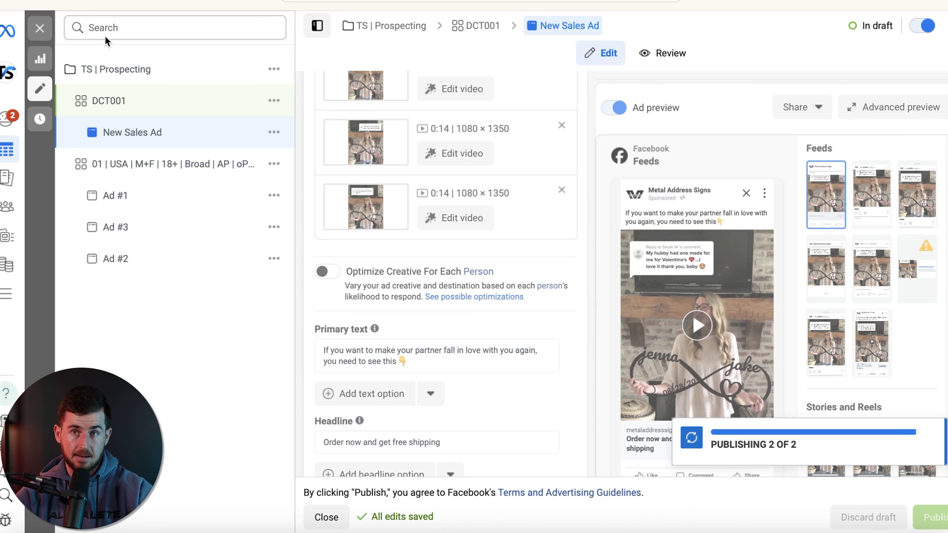
left_click(40, 28)
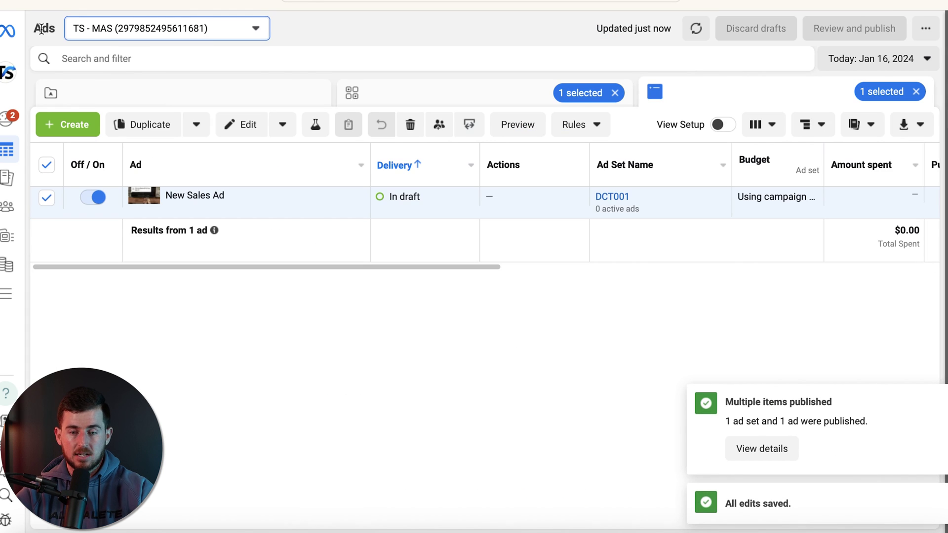
left_click(447, 95)
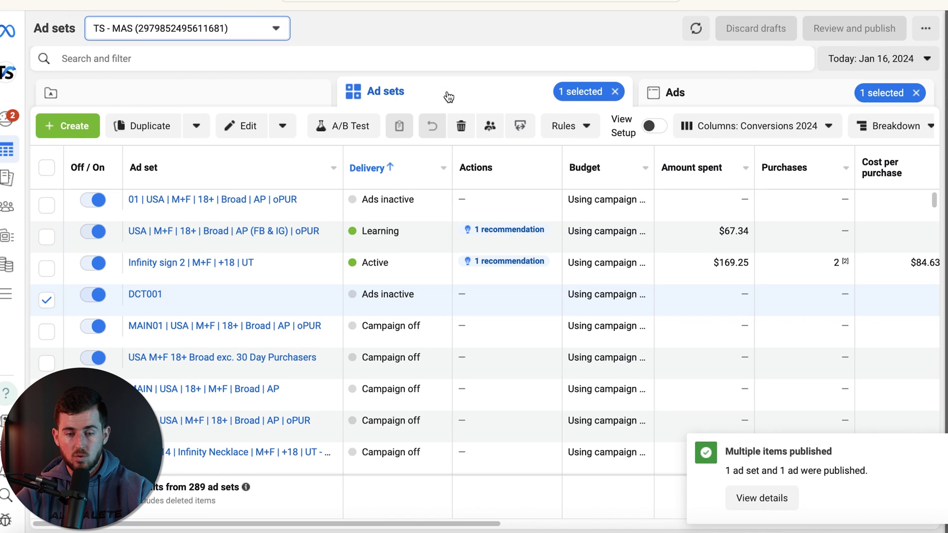
left_click(47, 296)
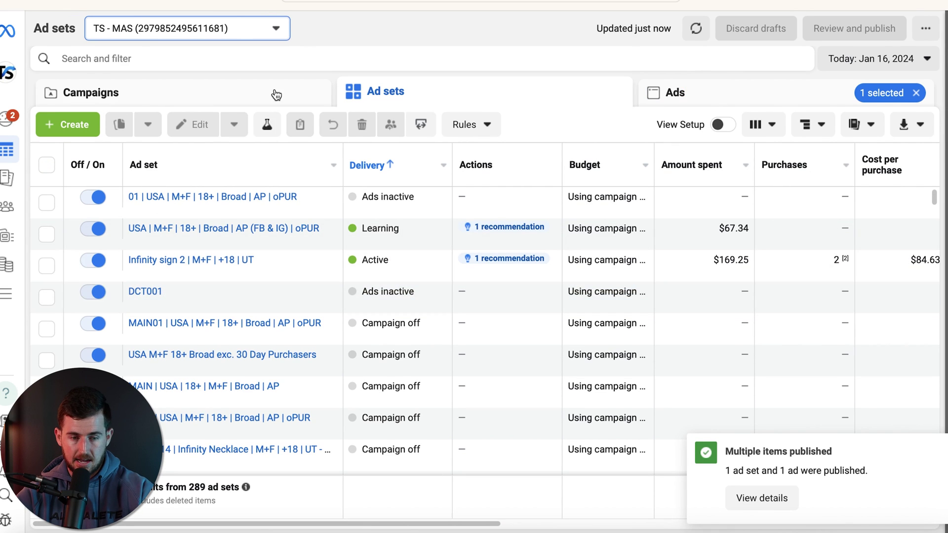
left_click(272, 93)
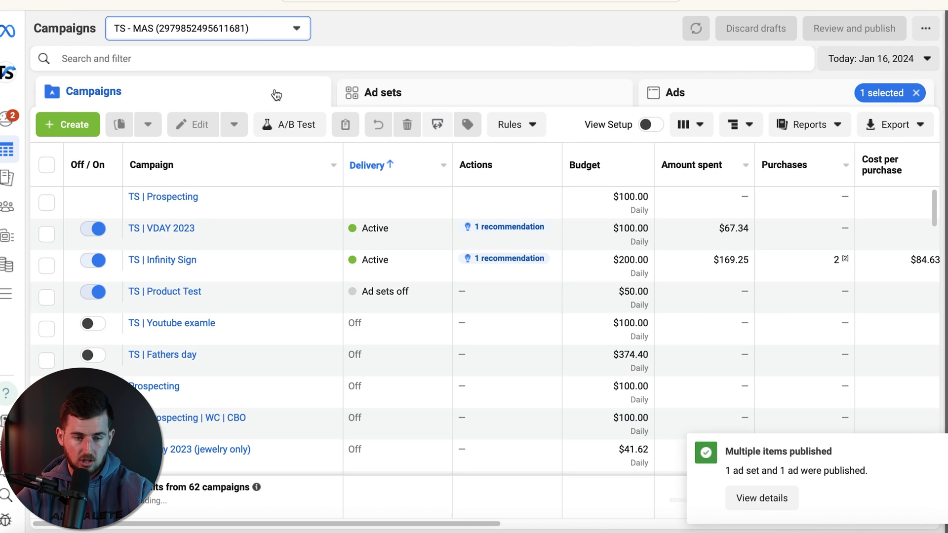
Open the TS | Prospecting campaign's ad sets and refresh the data to check the delivery status of both ad sets.
left_click(169, 197)
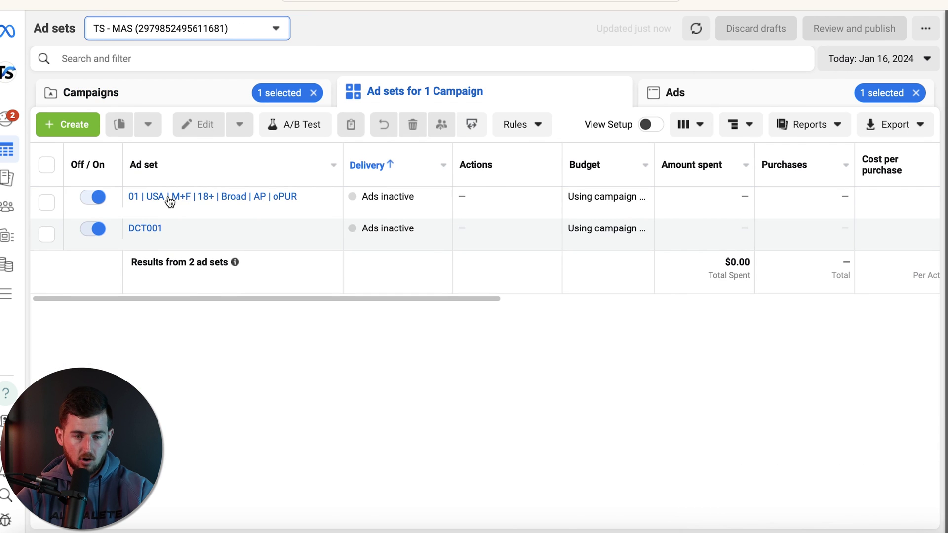
left_click(691, 25)
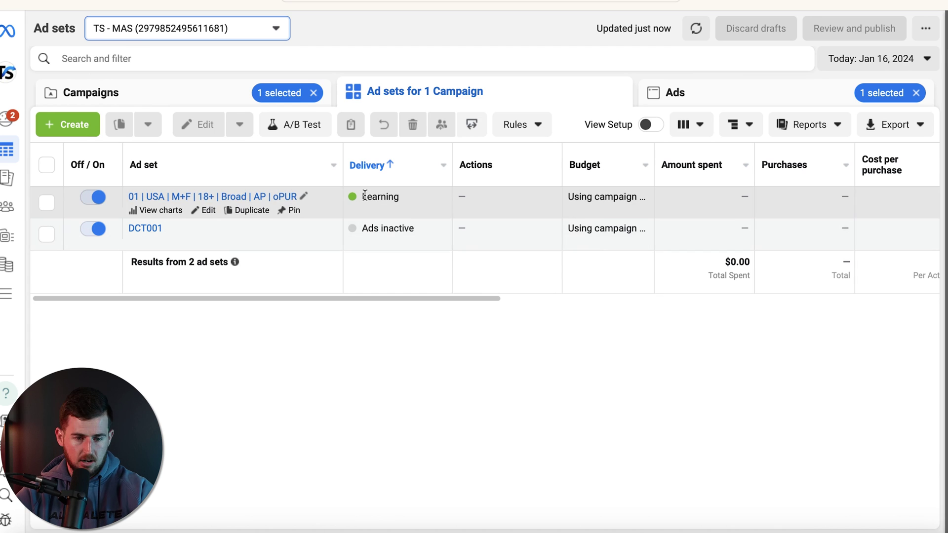
mouse_move(366, 197)
left_click(696, 28)
mouse_move(228, 200)
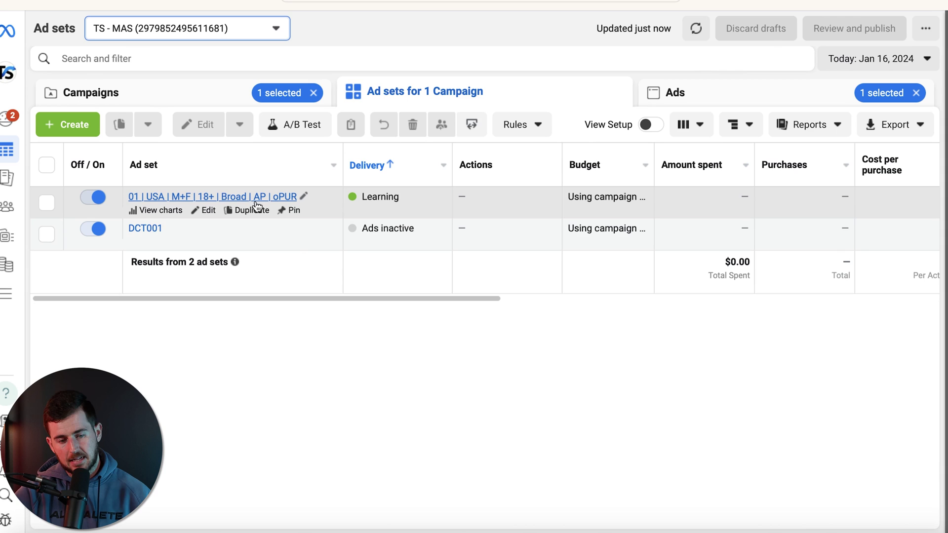
mouse_move(146, 228)
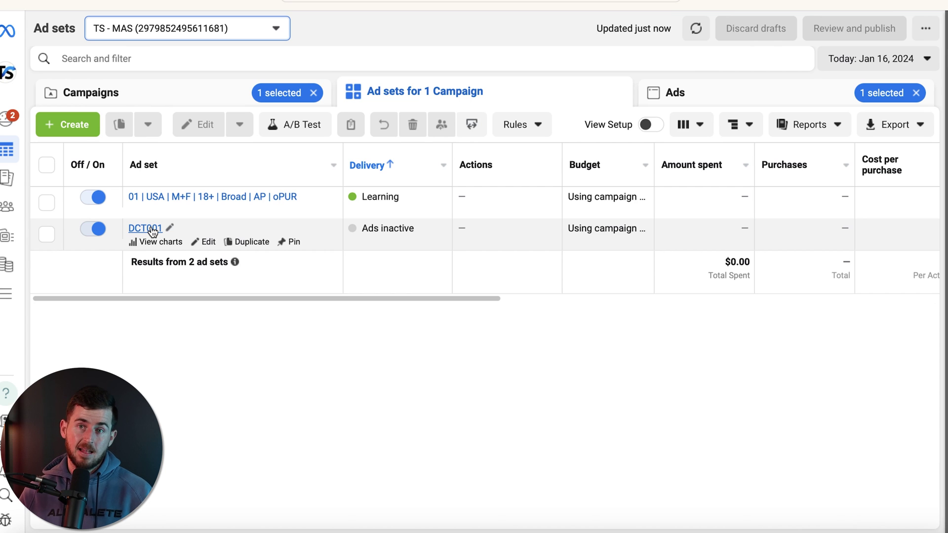
mouse_move(168, 211)
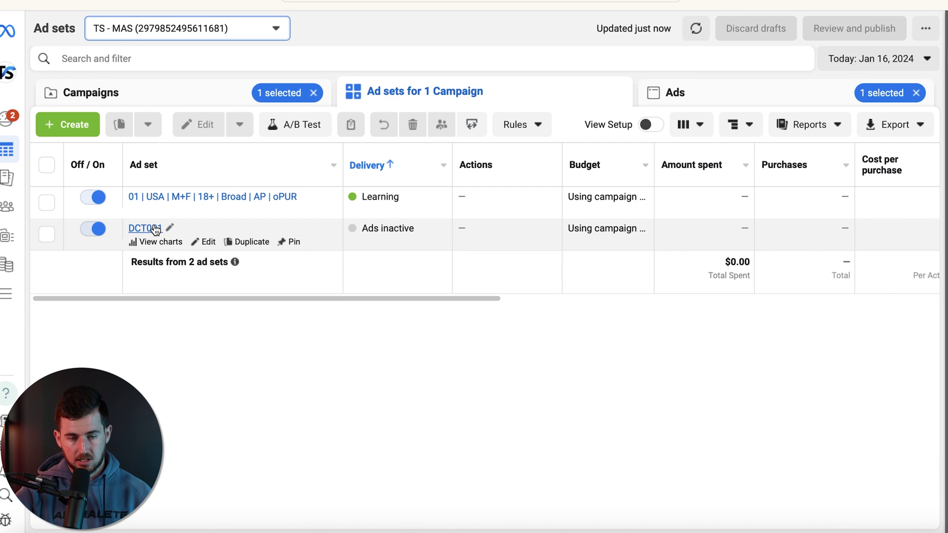
Return to the campaigns list and turn off the TS | Prospecting campaign.
left_click(202, 89)
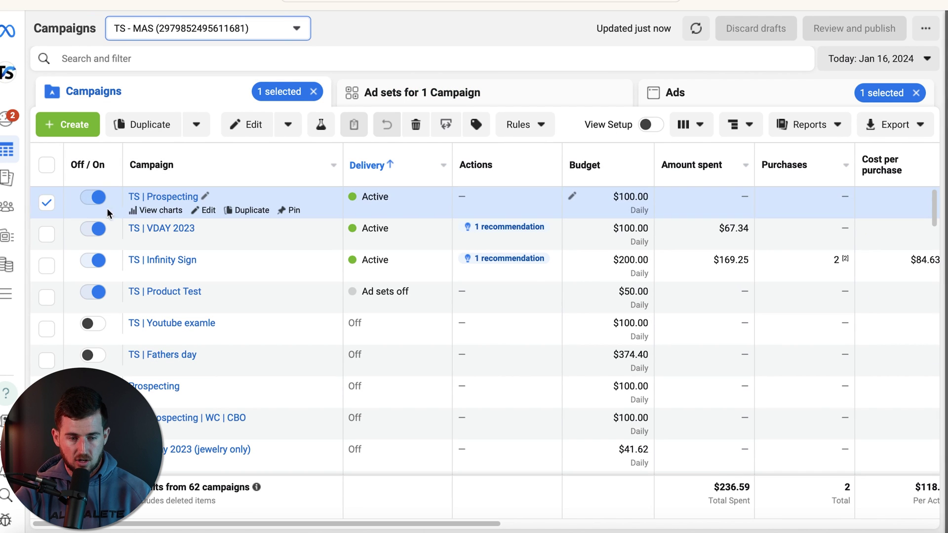
left_click(96, 198)
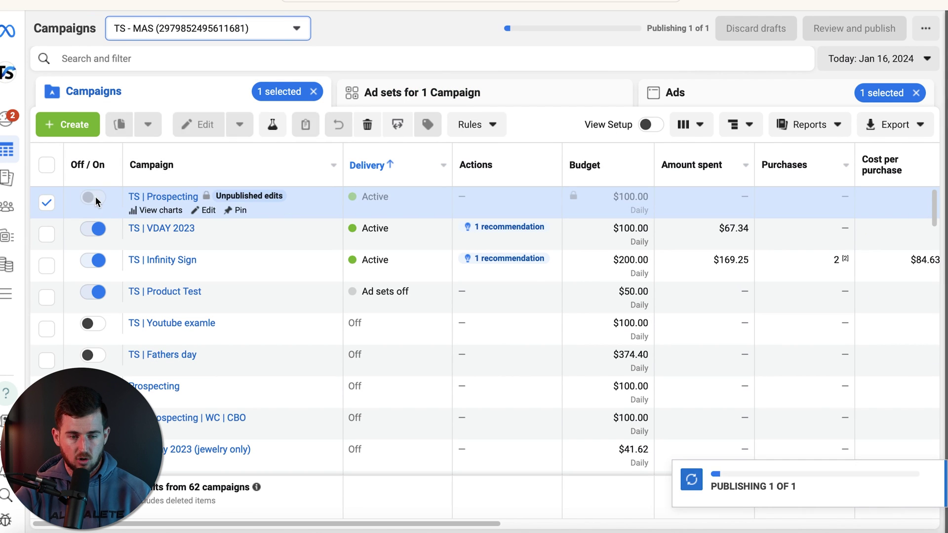
left_click(47, 204)
left_click(46, 297)
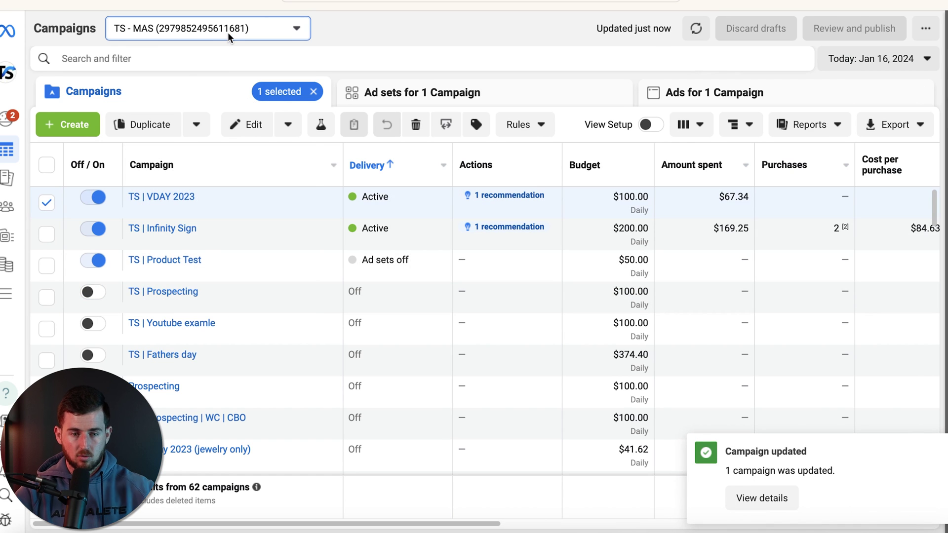
Switch to another ad account's campaigns list.
left_click(227, 31)
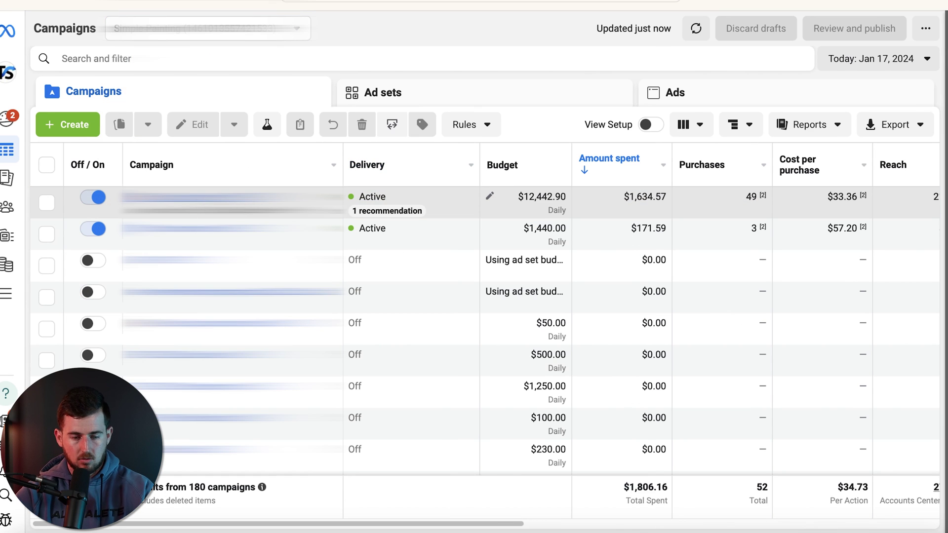
Show yesterday's campaign results and open the ad sets of the first campaign in the list.
left_click(886, 69)
left_click(867, 155)
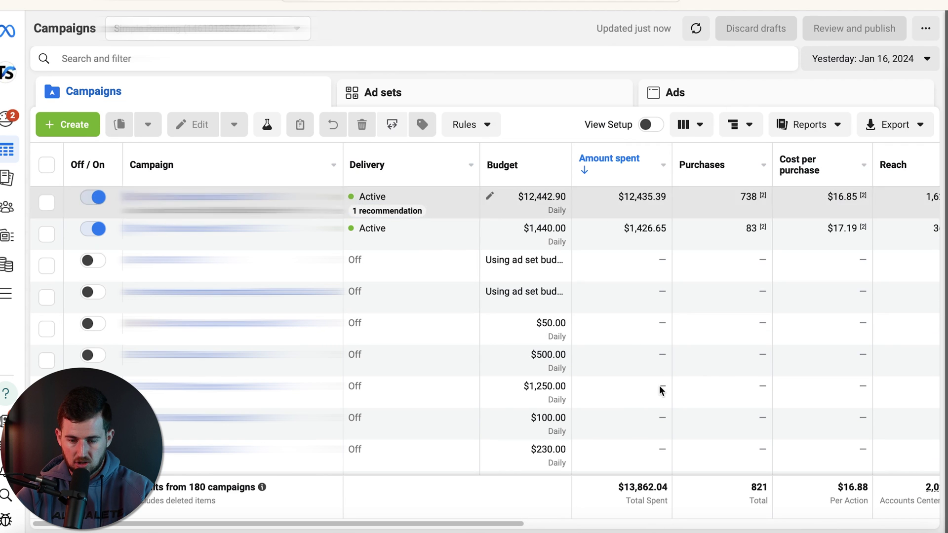
scroll(643, 490, "right", 3)
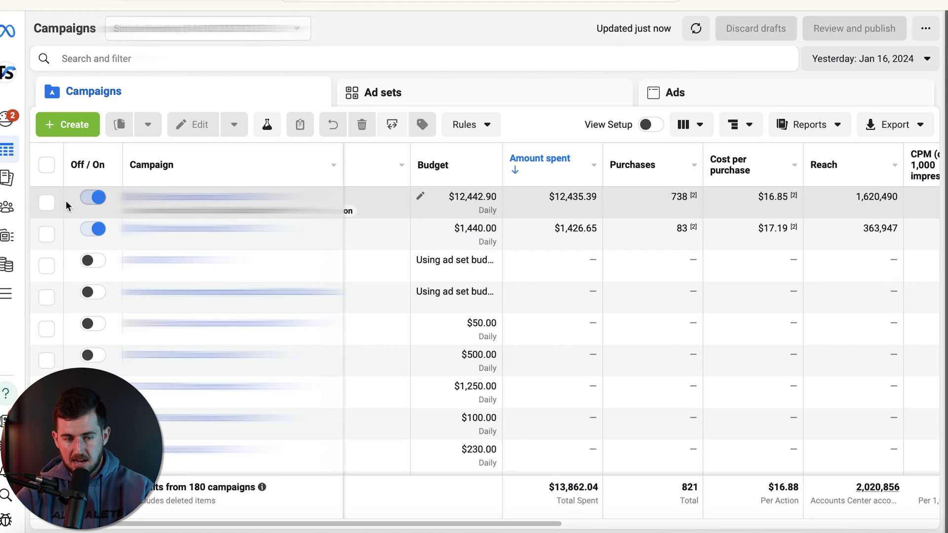
left_click(46, 202)
left_click(422, 92)
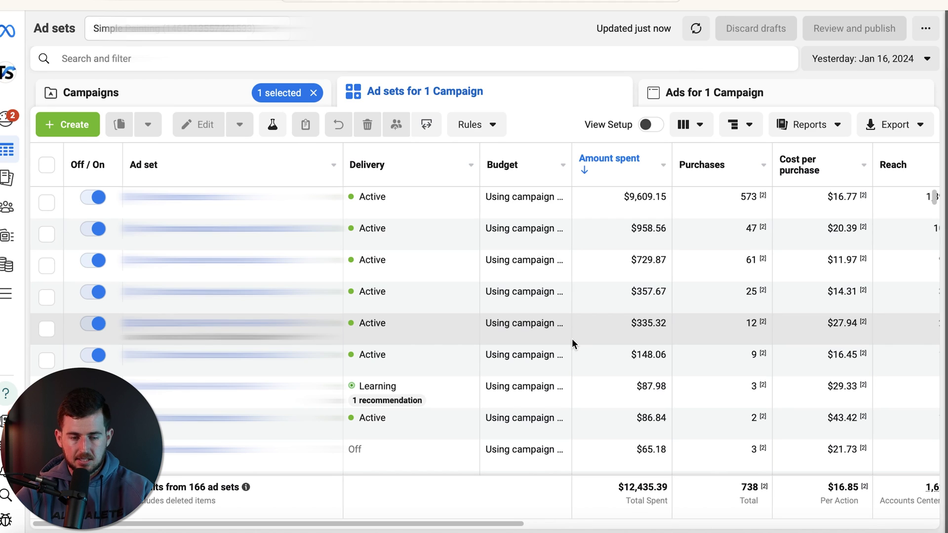
Set the reporting date to Apr 1, 2023 and review the ad sets' delivery, spend and purchases for that day.
left_click(876, 59)
left_click(508, 113)
left_click(508, 113)
left_click(508, 113)
left_click(508, 113)
left_click(509, 113)
left_click(509, 113)
left_click(509, 113)
left_click(509, 113)
left_click(508, 115)
left_click(509, 115)
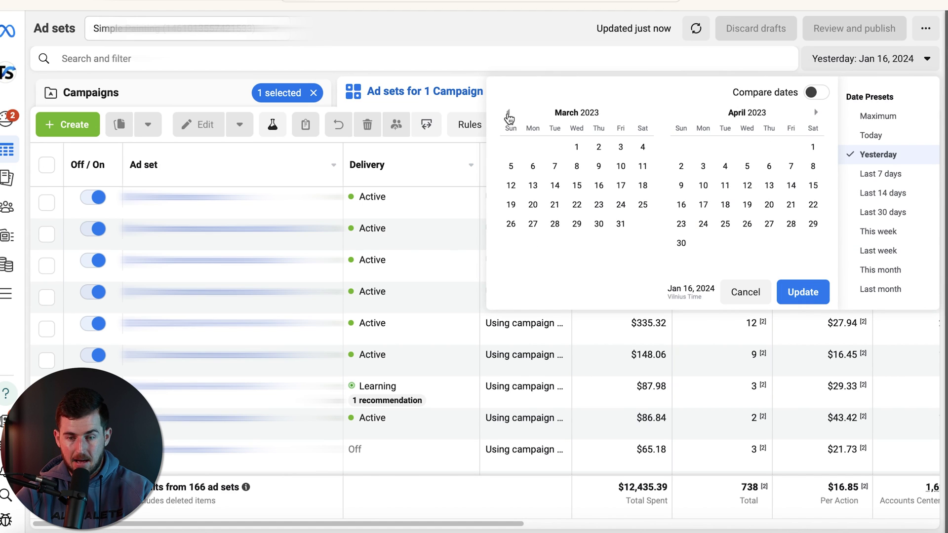
left_click(812, 146)
left_click(790, 281)
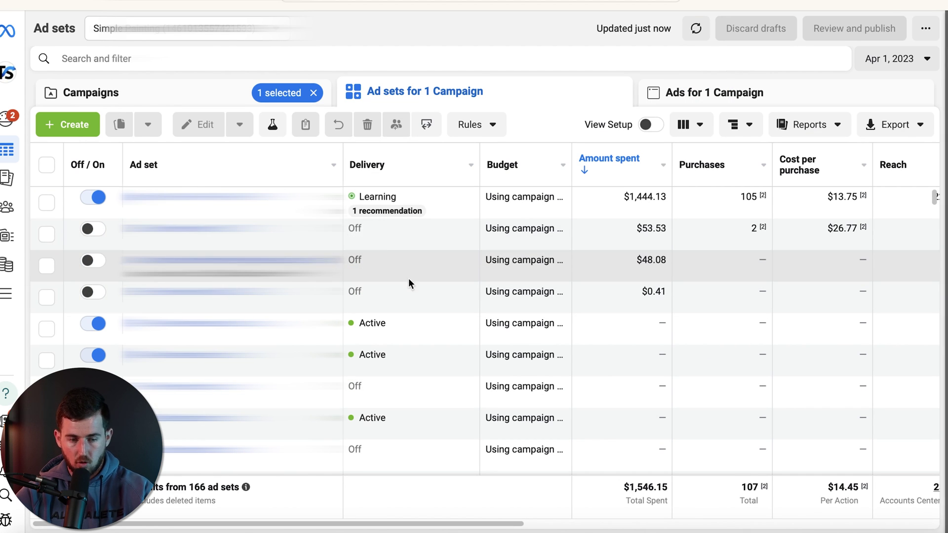
scroll(424, 295, "down", 2)
scroll(424, 295, "up", 2)
scroll(424, 295, "right", 1)
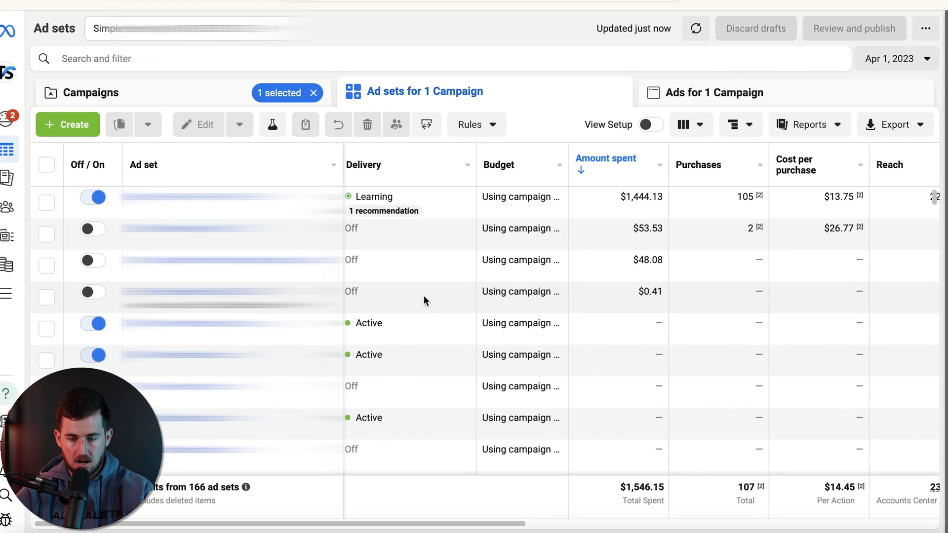
Change the reporting period to Last 30 days and compare spend, purchases and reach across the ad sets.
left_click(891, 59)
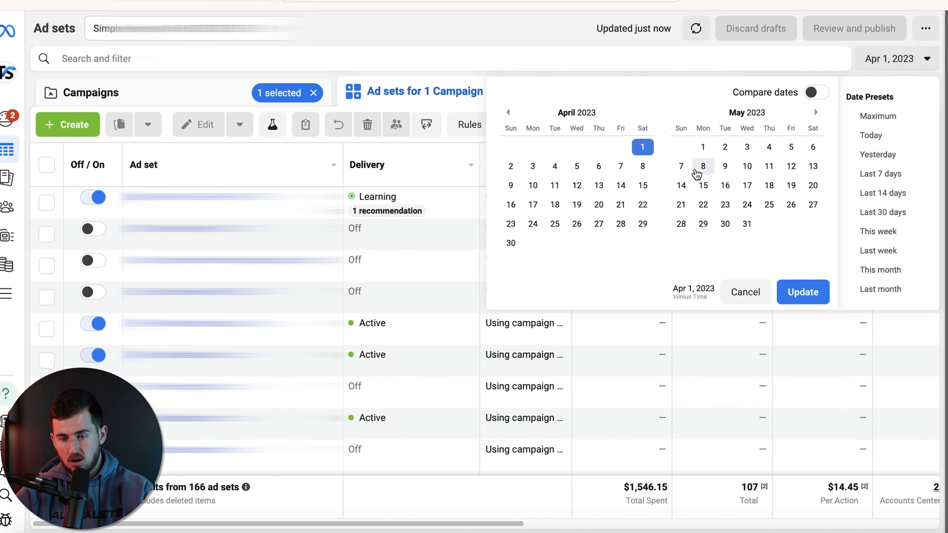
left_click(818, 114)
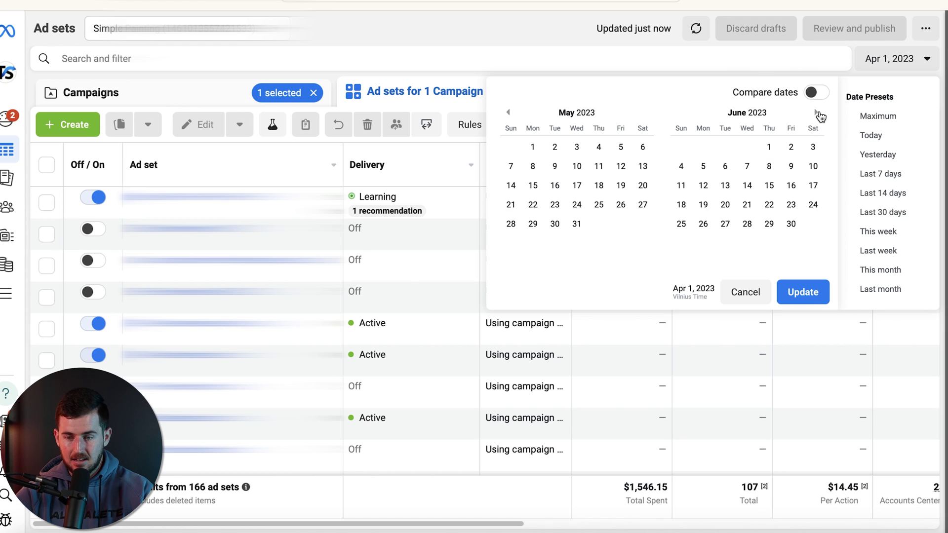
left_click(882, 213)
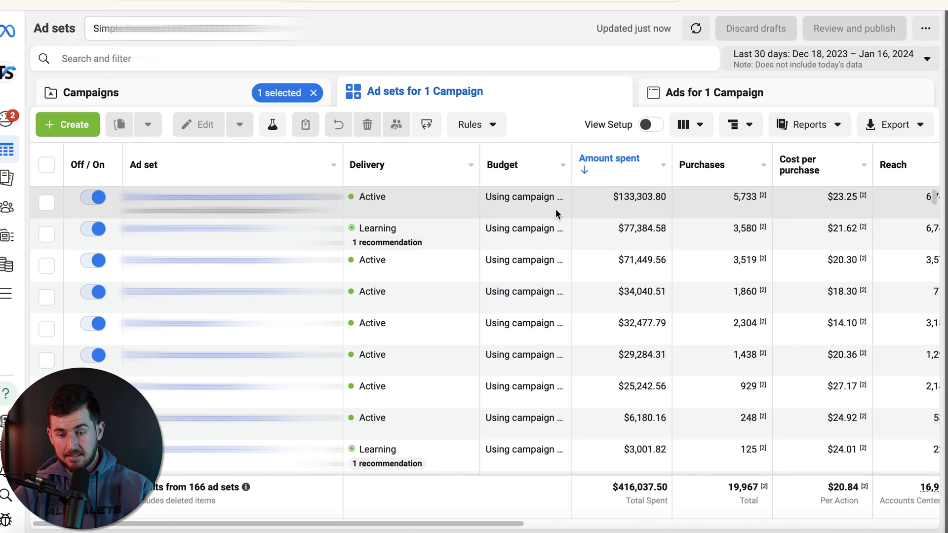
scroll(627, 316, "right", 3)
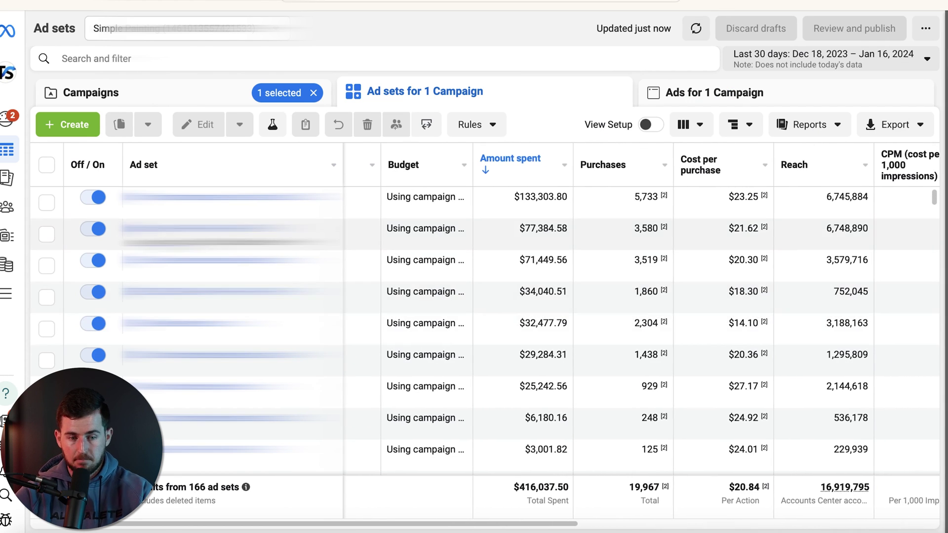
scroll(621, 261, "left", 3)
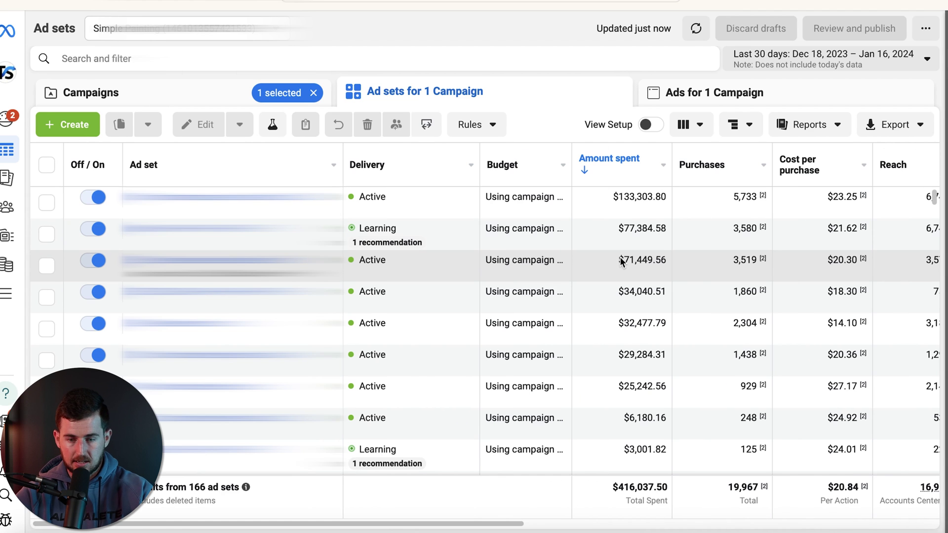
scroll(621, 262, "down", 3)
scroll(621, 262, "up", 3)
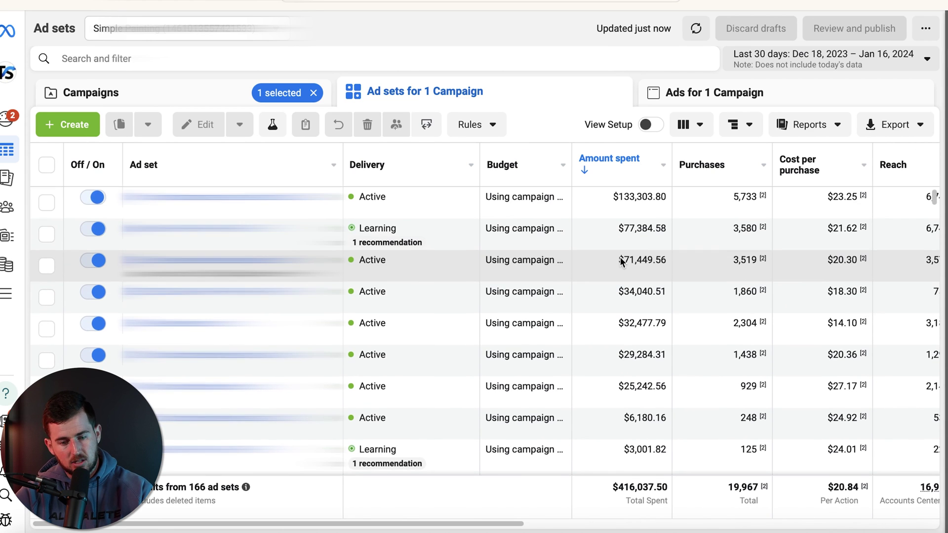
Select the fifth ad set in the list and set the reporting period to Jan 9 – Jan 12, 2024.
left_click(47, 328)
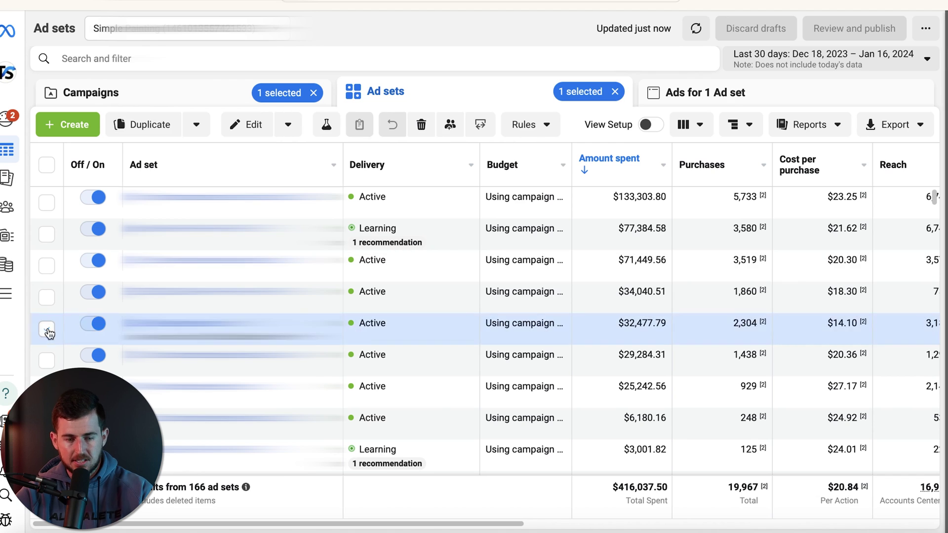
left_click(785, 59)
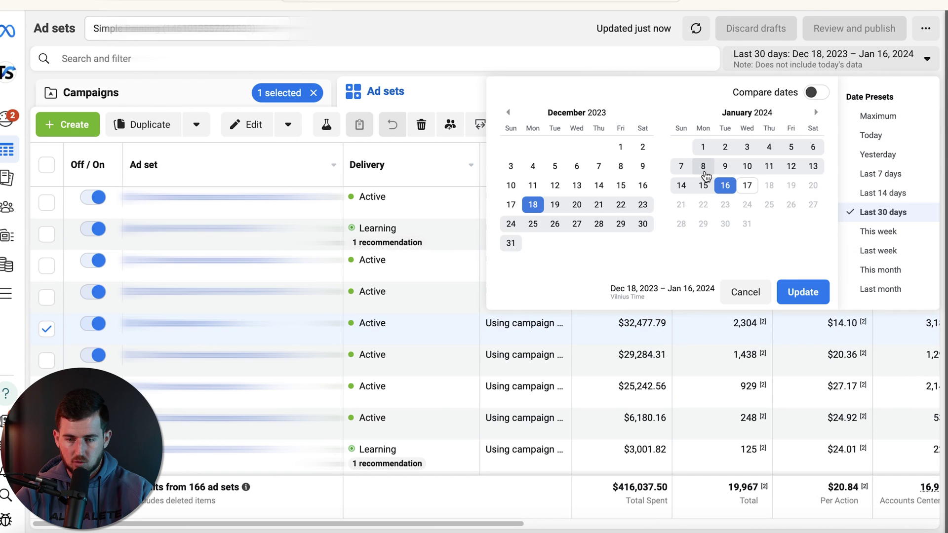
left_click(725, 166)
left_click(789, 167)
left_click(804, 290)
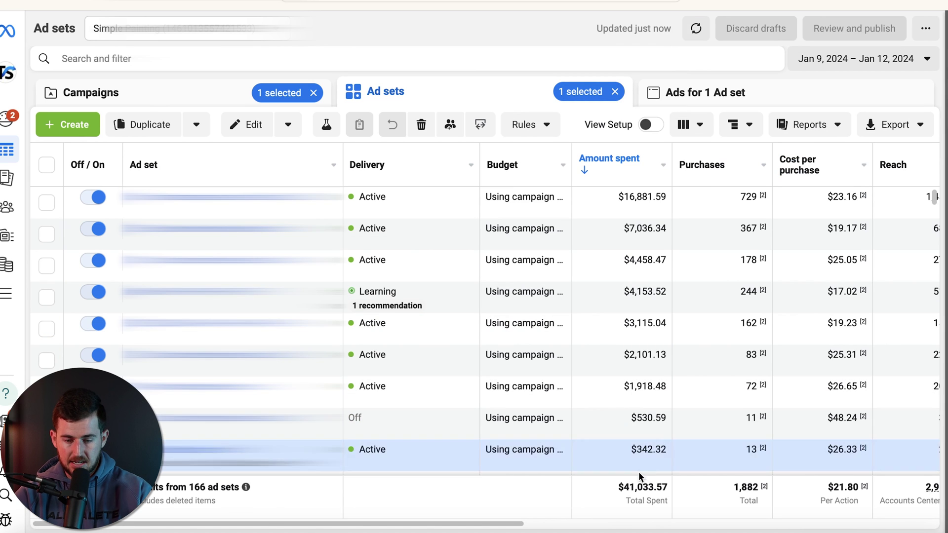
Set the reporting date to Jan 13, 2024 and check the selected ad set's spend, cost per purchase, reach and CPM.
left_click(883, 58)
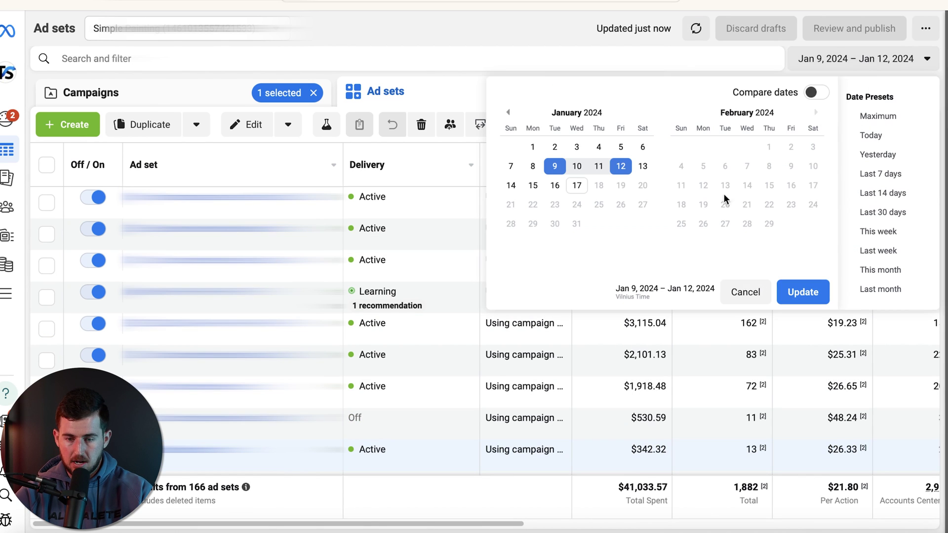
left_click(644, 167)
left_click(799, 292)
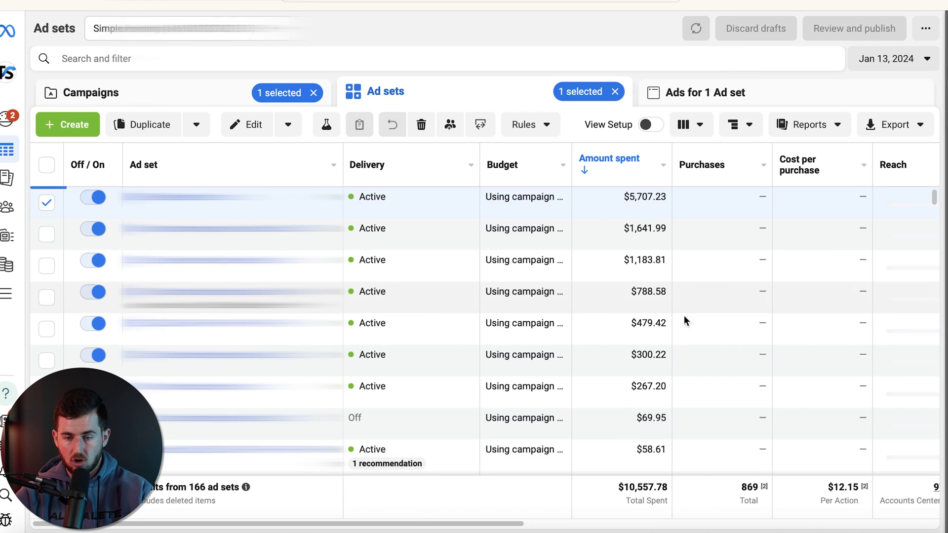
scroll(742, 223, "right", 4)
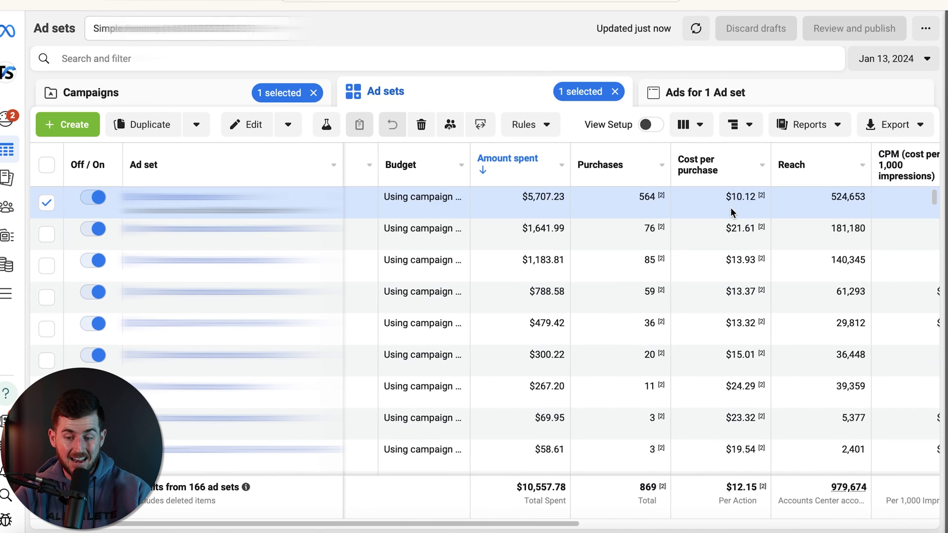
scroll(731, 210, "right", 2)
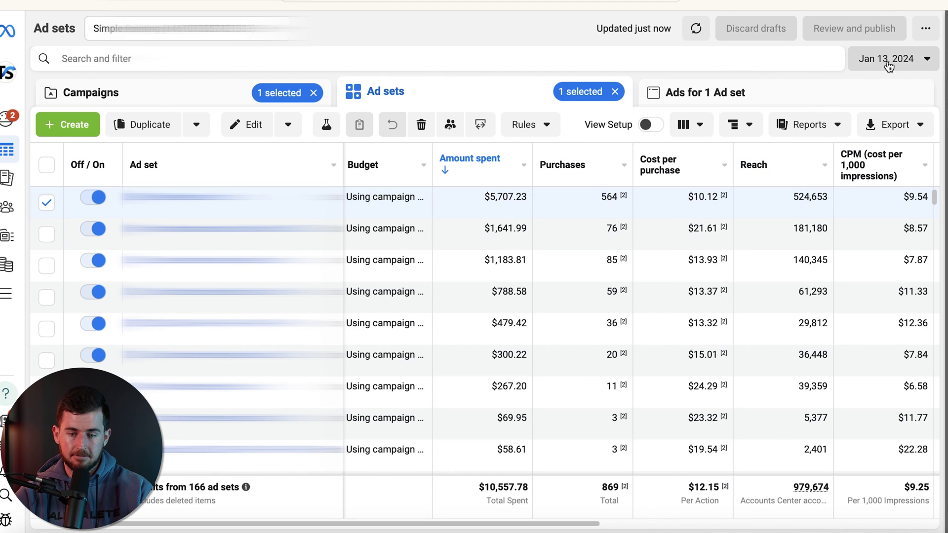
Extend the reporting period to Jan 13 – Jan 17, 2024 and review the selected ad set's performance against the others.
left_click(889, 65)
left_click(511, 187)
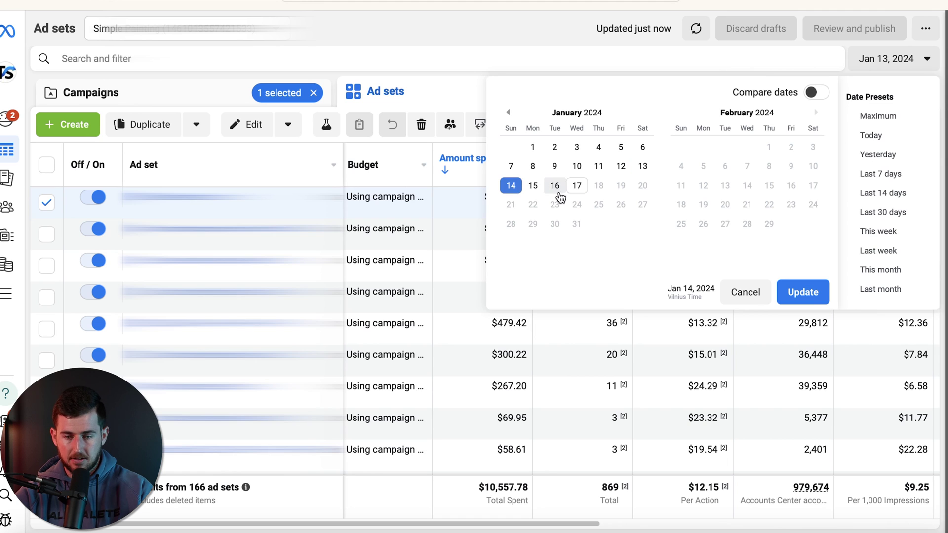
left_click(642, 167)
left_click(642, 168)
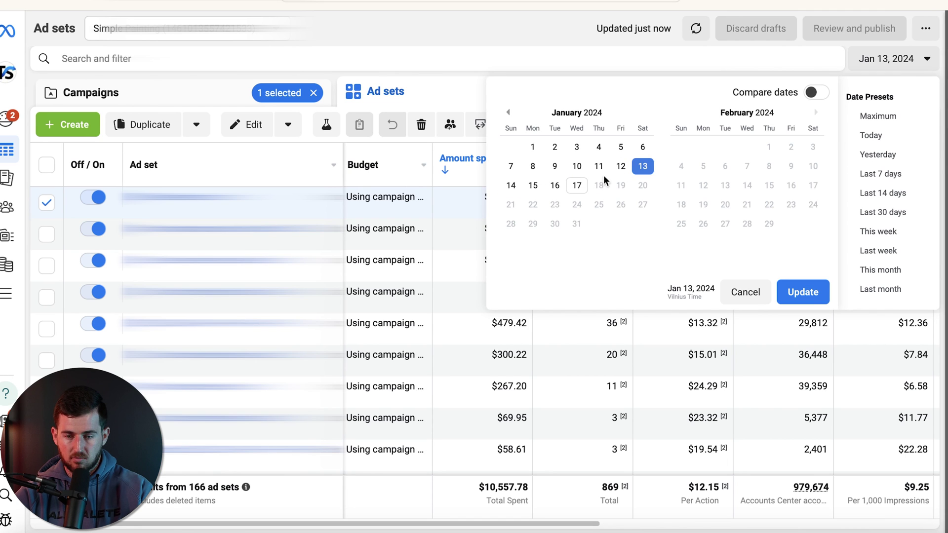
left_click(576, 187)
left_click(795, 292)
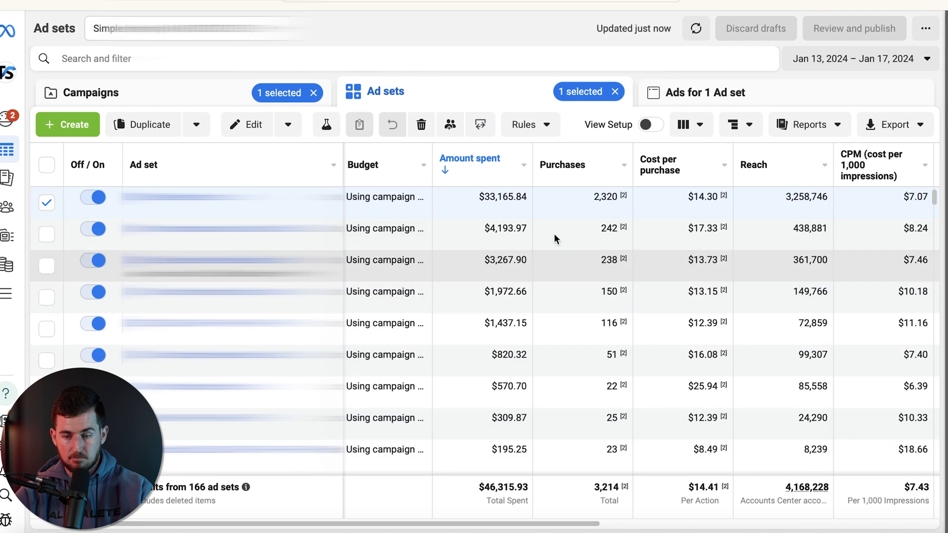
left_click(846, 60)
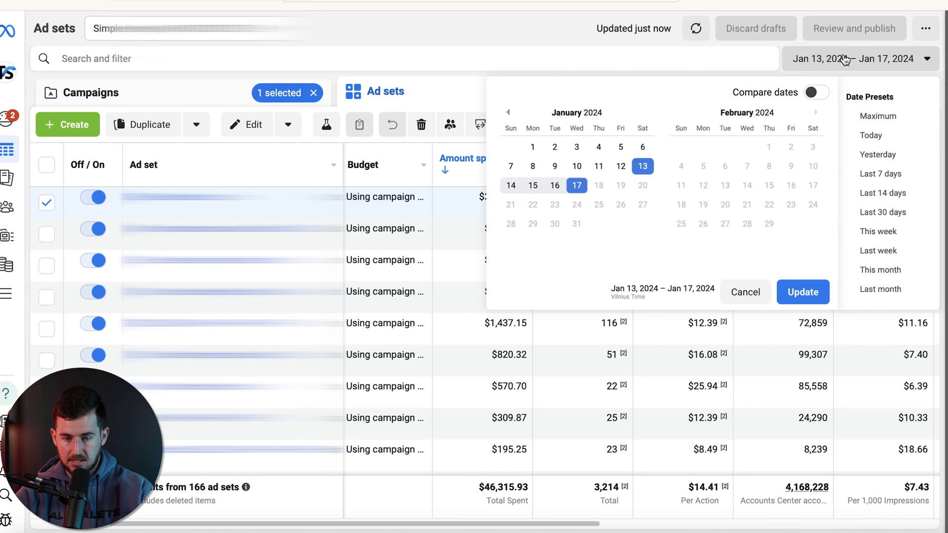
left_click(845, 59)
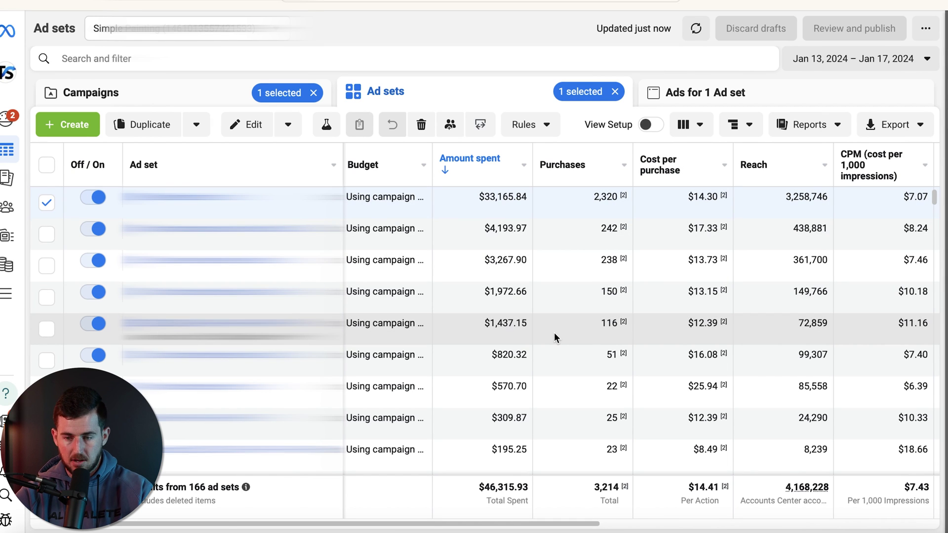
scroll(554, 335, "right", 3)
scroll(554, 333, "left", 5)
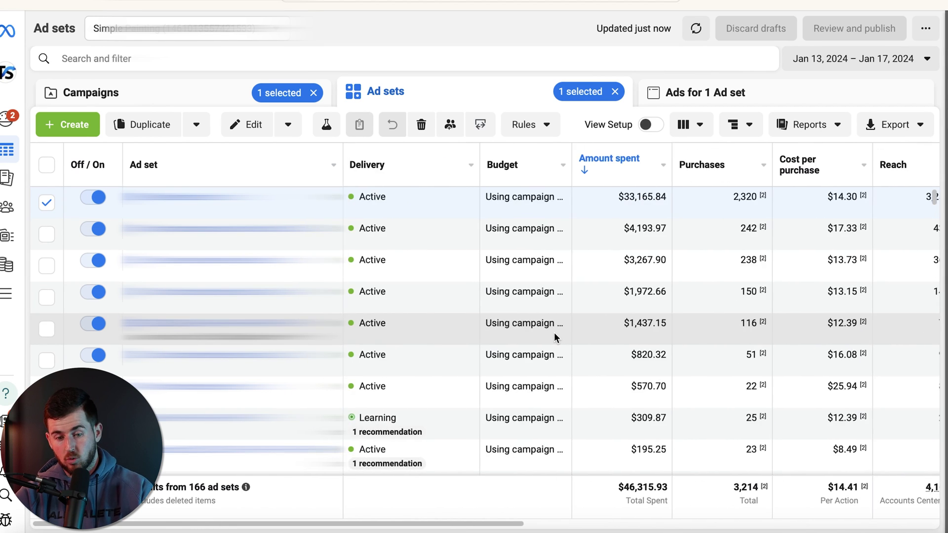
Return to the campaigns list and switch to the Lucidchart diagram to review the flow from creating ads to finding new winning DCTs.
left_click(209, 106)
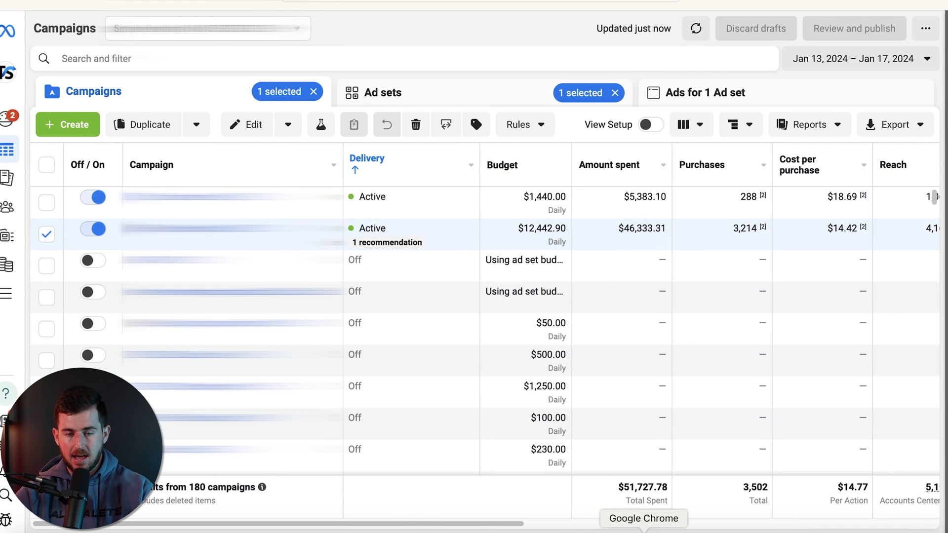
left_click(643, 531)
key("ctrl+Tab")
scroll(612, 434, "right", 10)
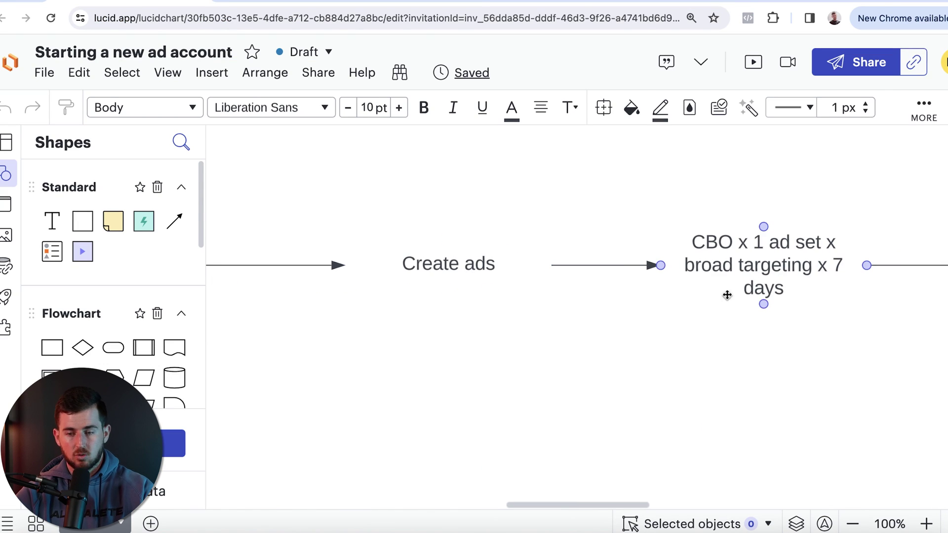
scroll(765, 284, "right", 7)
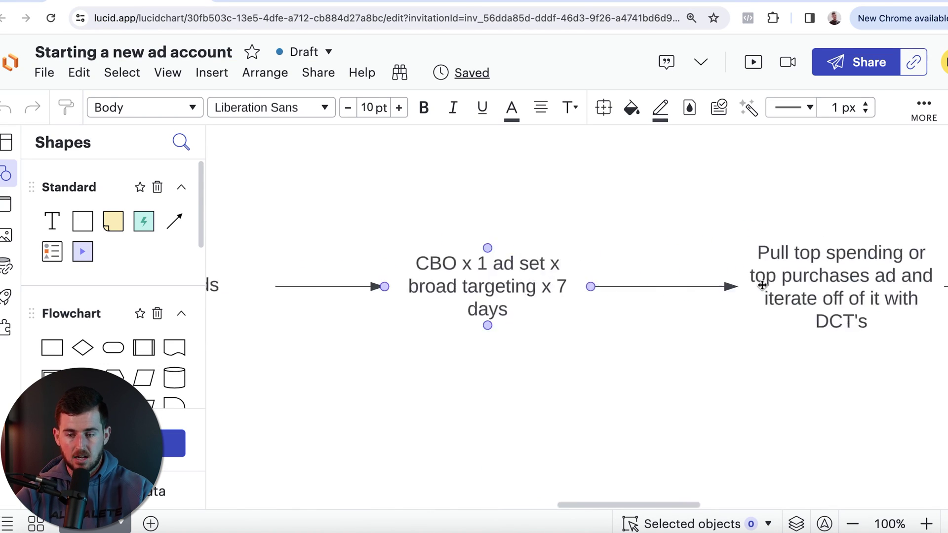
scroll(762, 285, "right", 4)
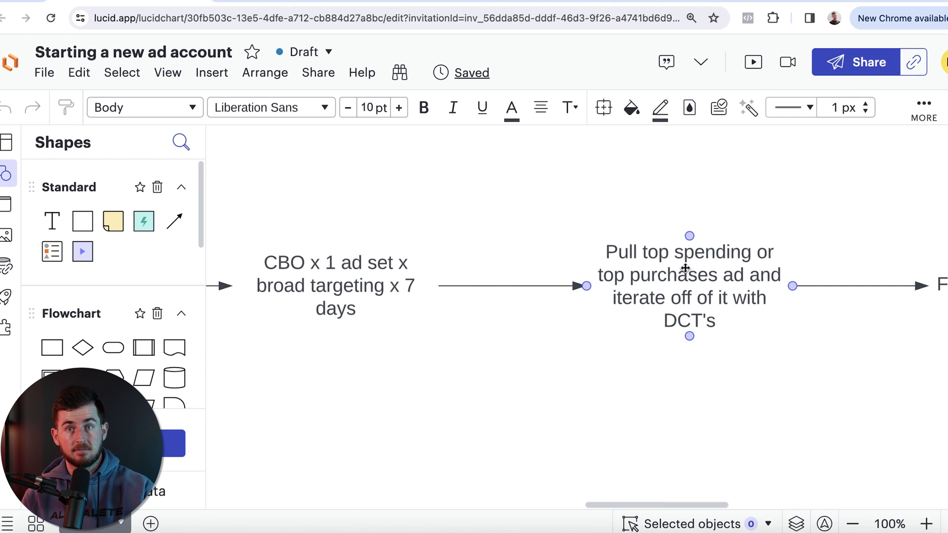
scroll(685, 268, "right", 13)
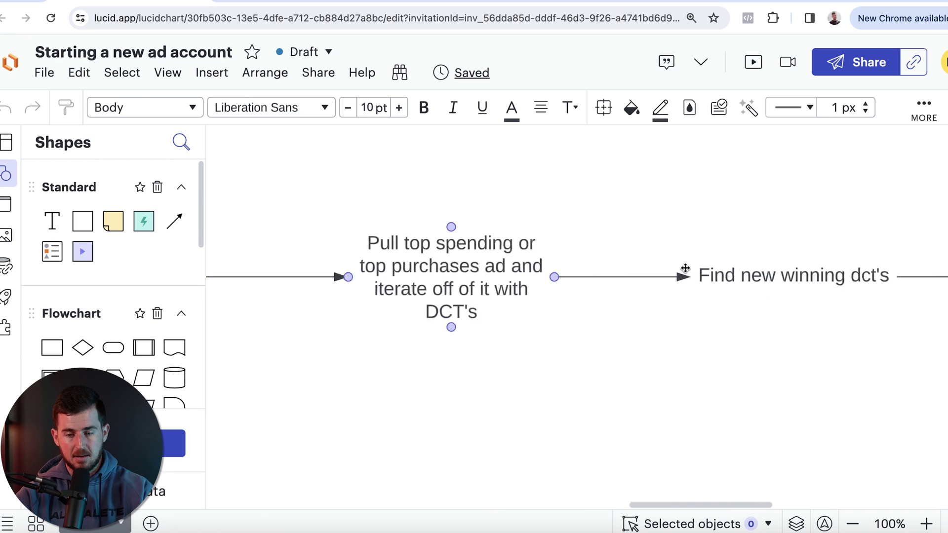